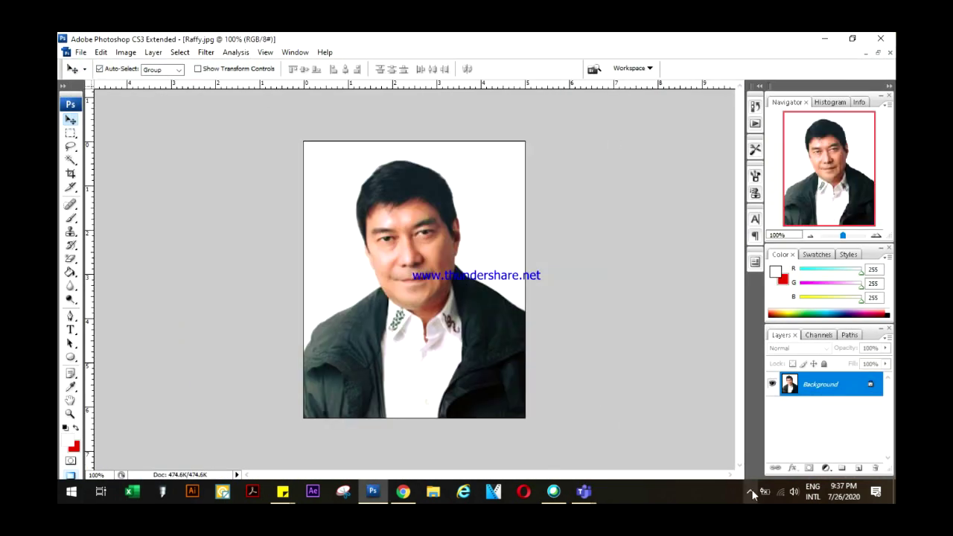
Step: Select all of the Raffy portrait and boost its contrast with an S-shaped Curves adjustment
key(ctrl+a)
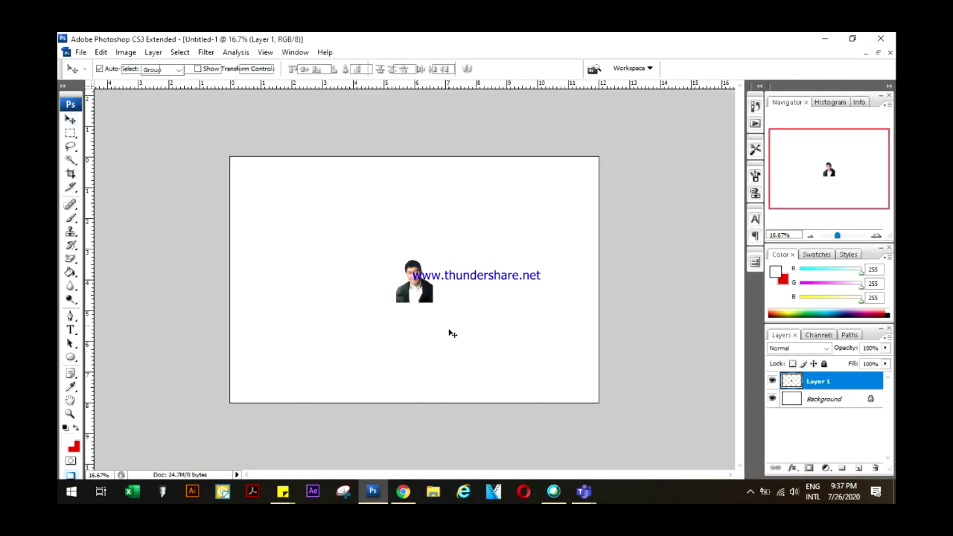
click(126, 52)
click(257, 130)
drag(555, 248, 593, 230)
drag(550, 266, 559, 274)
click(700, 126)
key(v)
scroll(446, 234, up, 5)
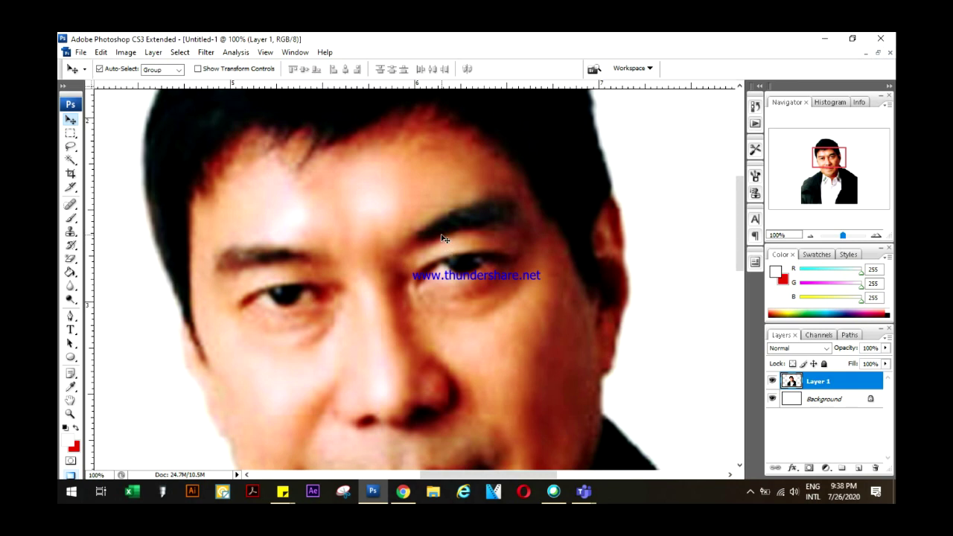
click(69, 315)
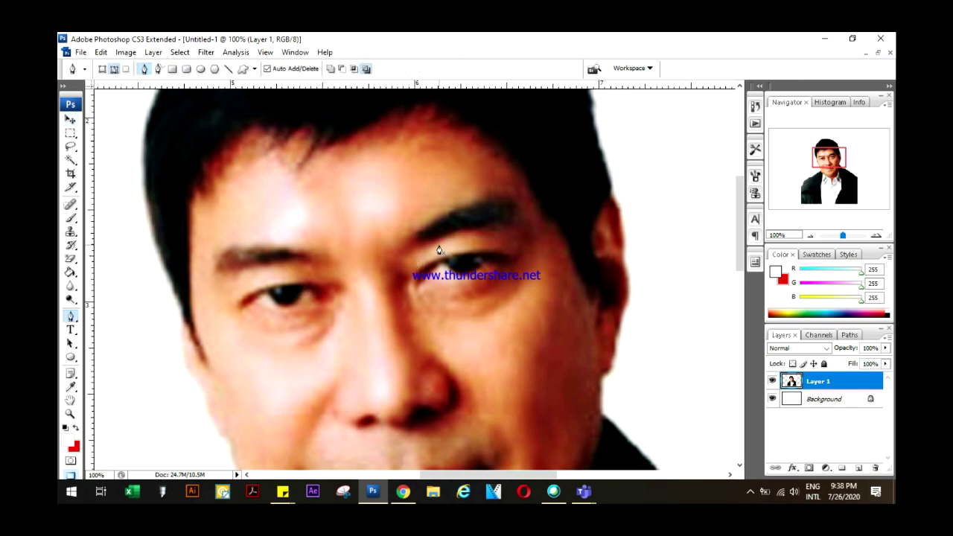
Step: Trace a closed Pen path around the first eyebrow
scroll(439, 251, up, 1)
click(484, 193)
click(538, 178)
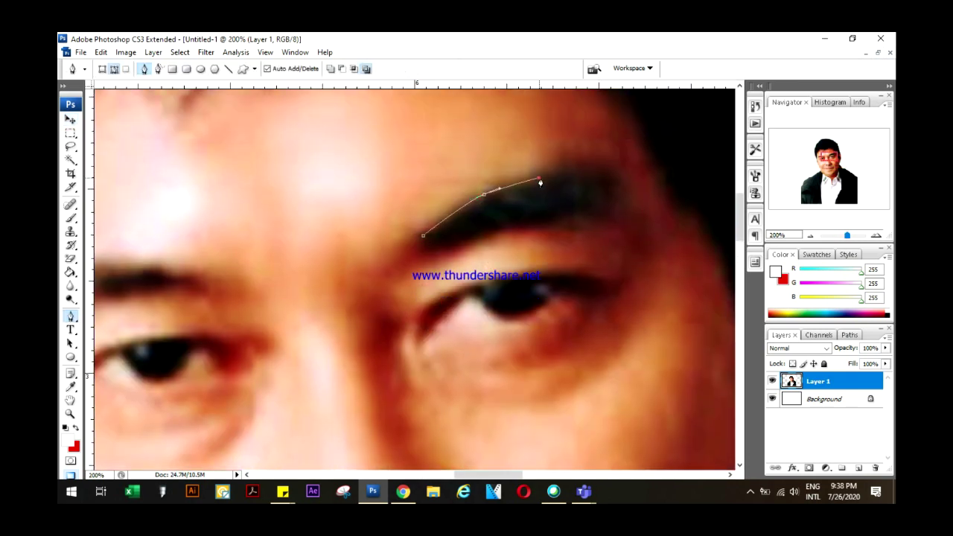
scroll(542, 183, up, 1)
click(614, 202)
click(603, 232)
click(557, 246)
click(423, 264)
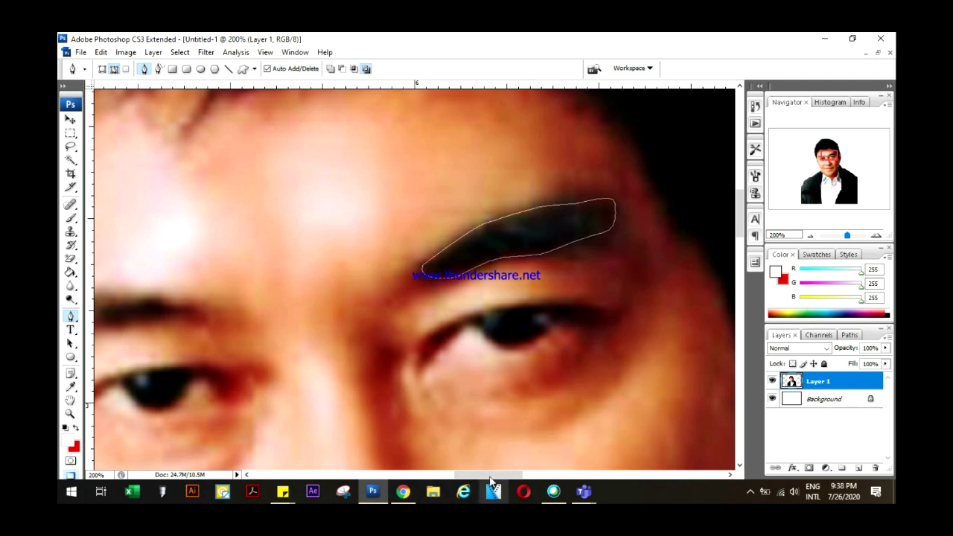
Step: Trace a closed Pen path around the second eyebrow
scroll(428, 268, left, 5)
click(414, 314)
click(392, 305)
click(277, 300)
click(230, 323)
click(257, 338)
click(346, 318)
click(393, 313)
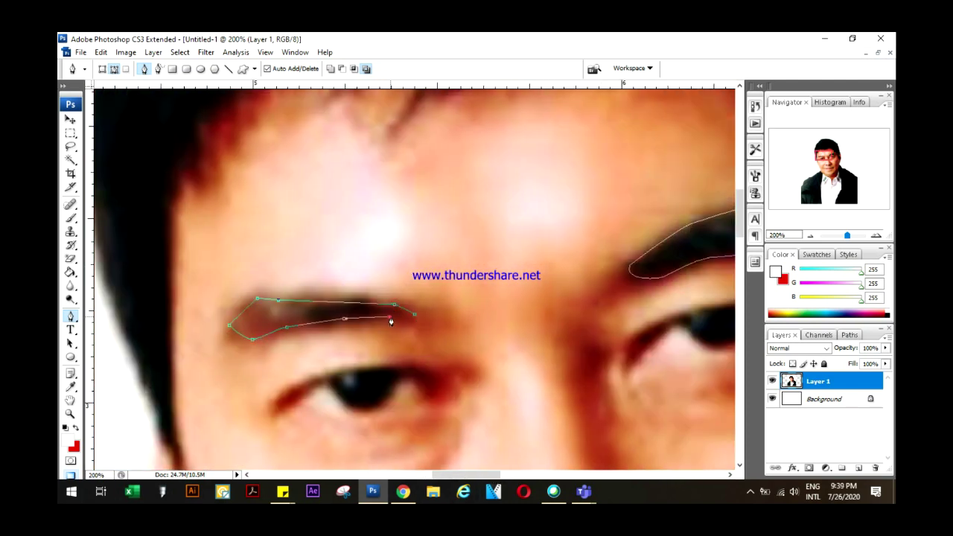
Step: Outline the first eye with curved anchors along its upper and lower eyelids
scroll(503, 352, down, 4)
click(295, 281)
click(273, 296)
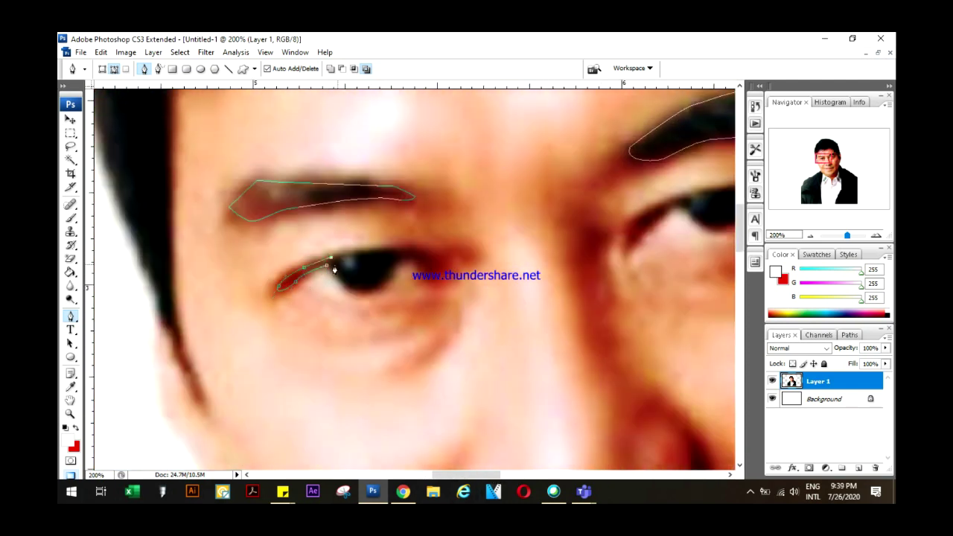
drag(273, 290, 277, 284)
drag(421, 250, 440, 258)
scroll(434, 316, up, 1)
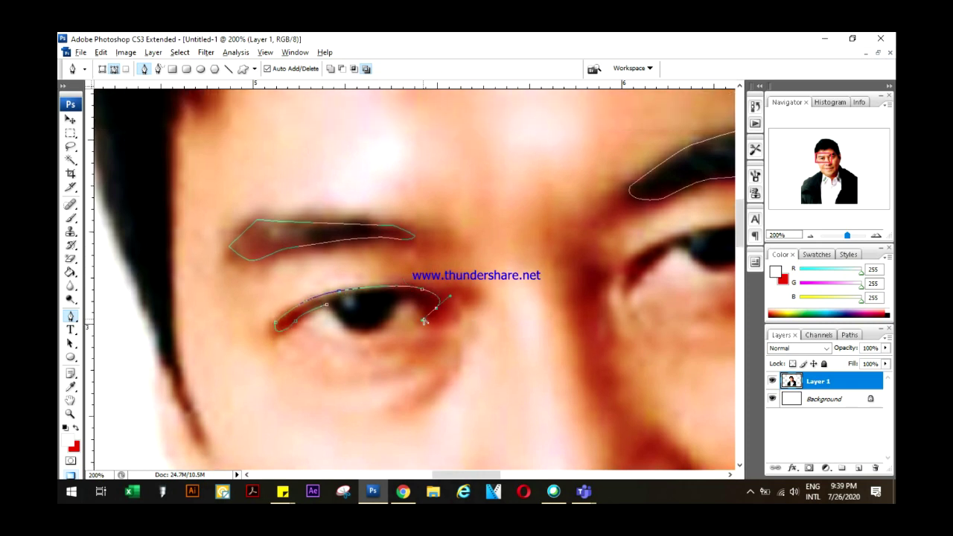
drag(369, 331, 338, 342)
scroll(319, 275, right, 5)
drag(350, 249, 362, 249)
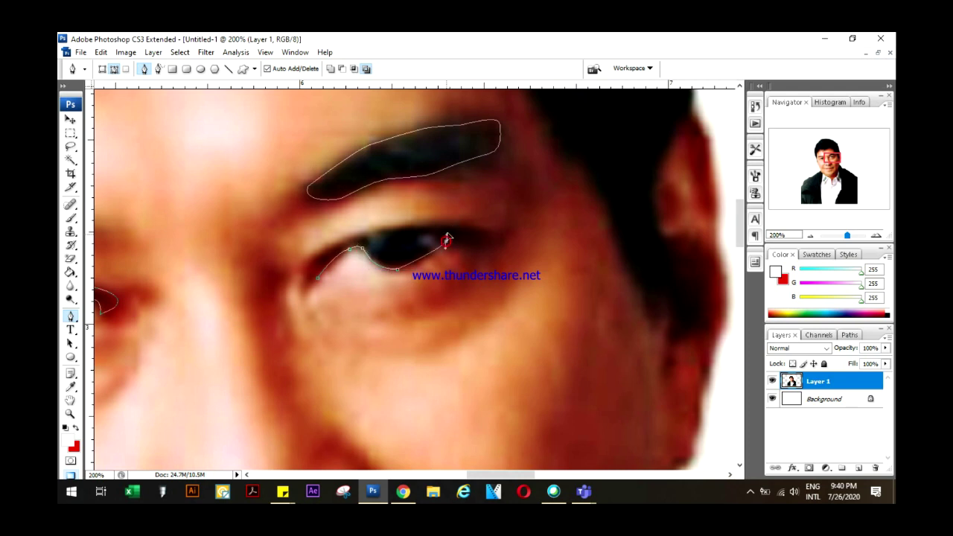
Step: Trace the other eye outline, including the eyeliner flick and inner corner
key(ctrl+minus)
key(ctrl+minus)
key(ctrl+plus)
key(ctrl+plus)
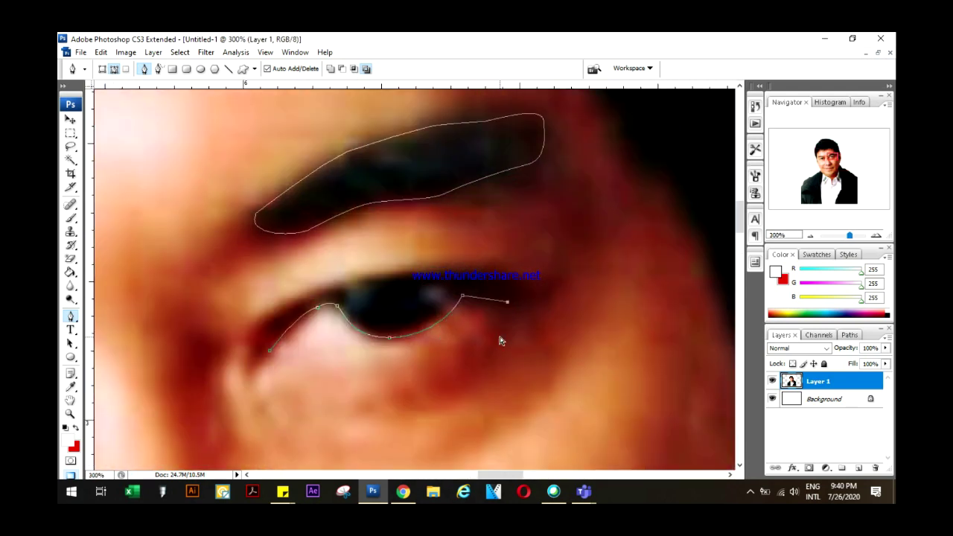
key(ctrl+minus)
key(ctrl+plus)
key(ctrl+plus)
click(507, 302)
click(516, 338)
click(551, 291)
click(493, 278)
drag(346, 282, 306, 305)
click(261, 321)
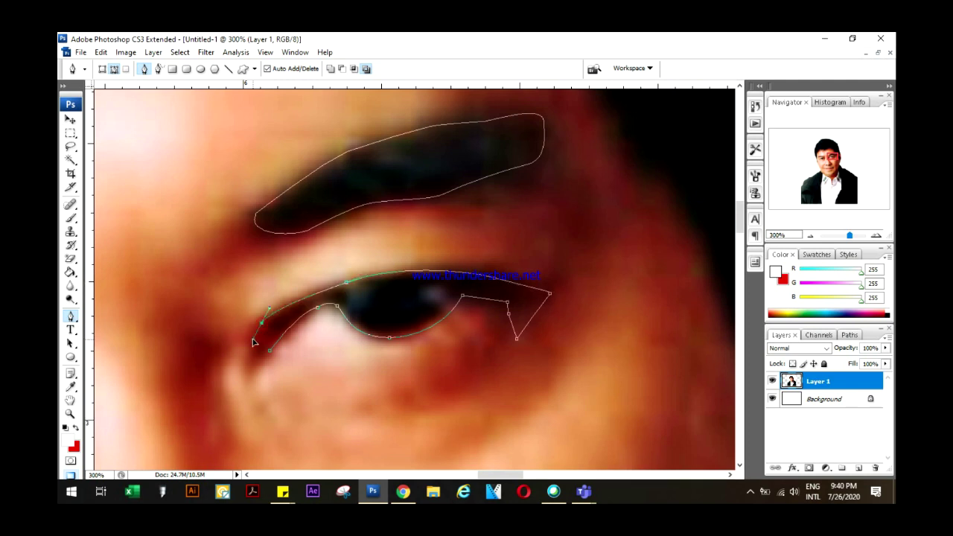
click(247, 377)
key(ctrl+minus)
key(ctrl+minus)
key(ctrl+minus)
key(ctrl+minus)
Step: Load the eye and brow paths as a selection, fill it black on new Layer 2, and deselect
key(ctrl+Return)
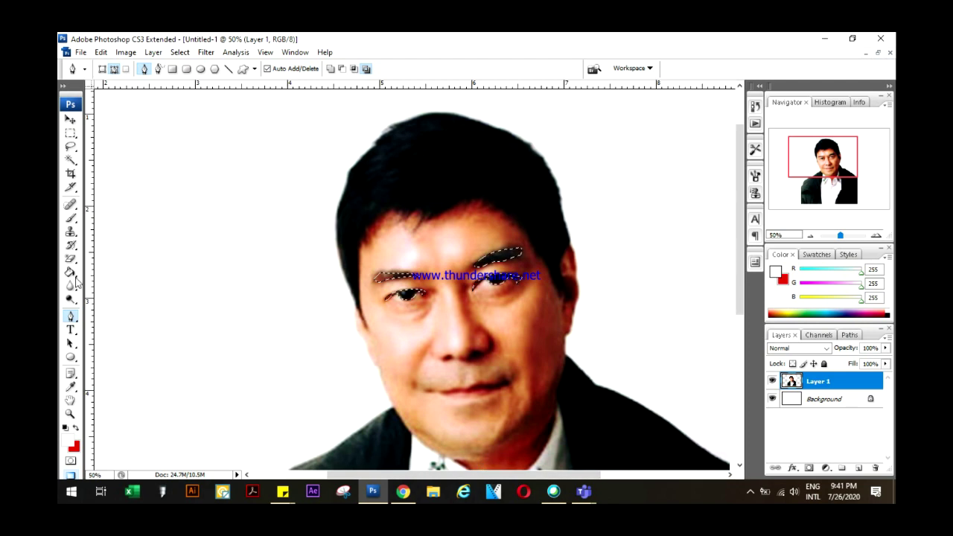
key(g)
key(ctrl+shift+alt+n)
click(72, 447)
click(762, 185)
key(alt+BackSpace)
key(ctrl+d)
key(ctrl+plus)
key(ctrl+plus)
key(ctrl+plus)
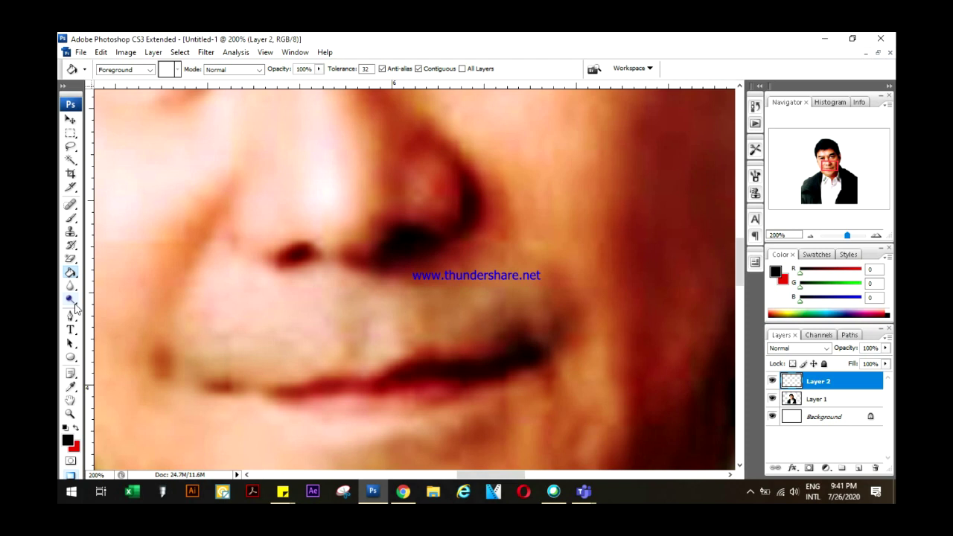
Step: Trace a closed Pen outline around the mouth line
click(71, 314)
click(544, 349)
click(523, 333)
click(512, 341)
click(488, 359)
click(429, 358)
click(448, 377)
click(497, 372)
click(537, 362)
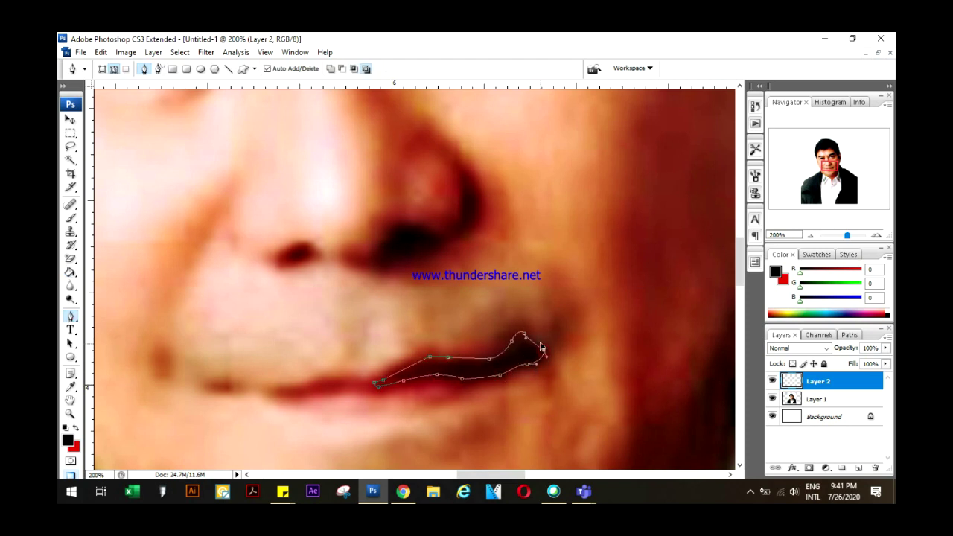
Step: Add a small closed shape at the mouth corner
click(272, 392)
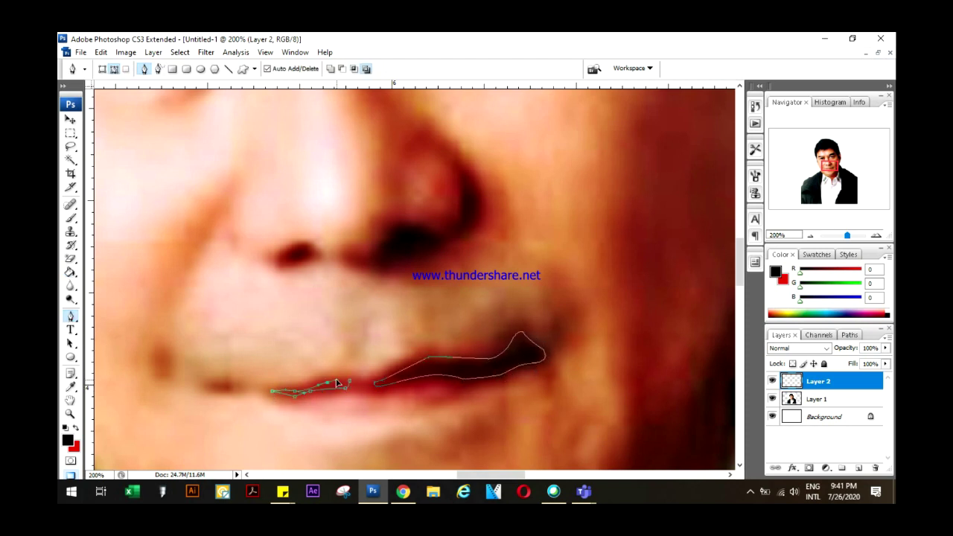
click(209, 385)
scroll(199, 366, up, 1)
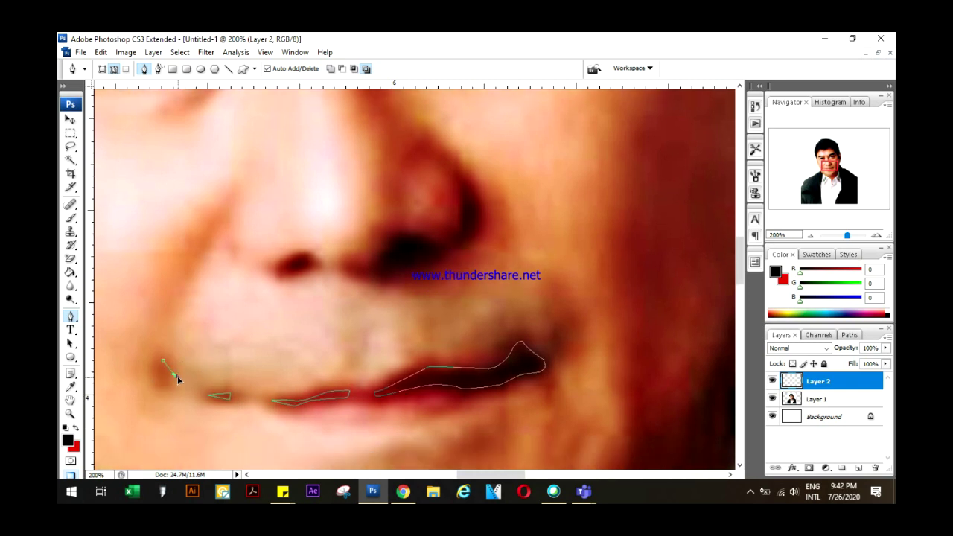
scroll(422, 411, down, 2)
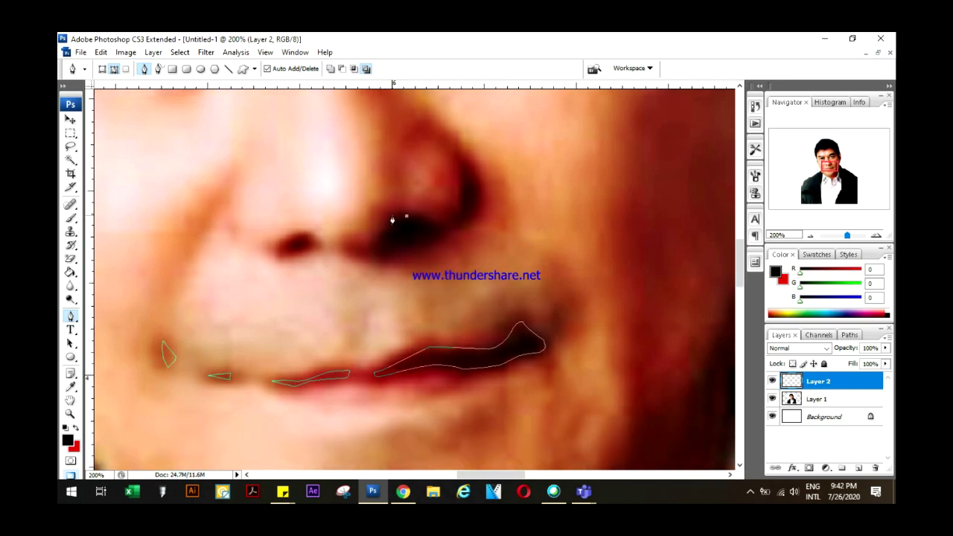
Step: Trace a curved closed outline around the nostril shadow
drag(361, 257, 355, 264)
click(396, 253)
click(433, 238)
click(455, 227)
scroll(461, 223, up, 2)
click(477, 196)
drag(477, 195, 457, 180)
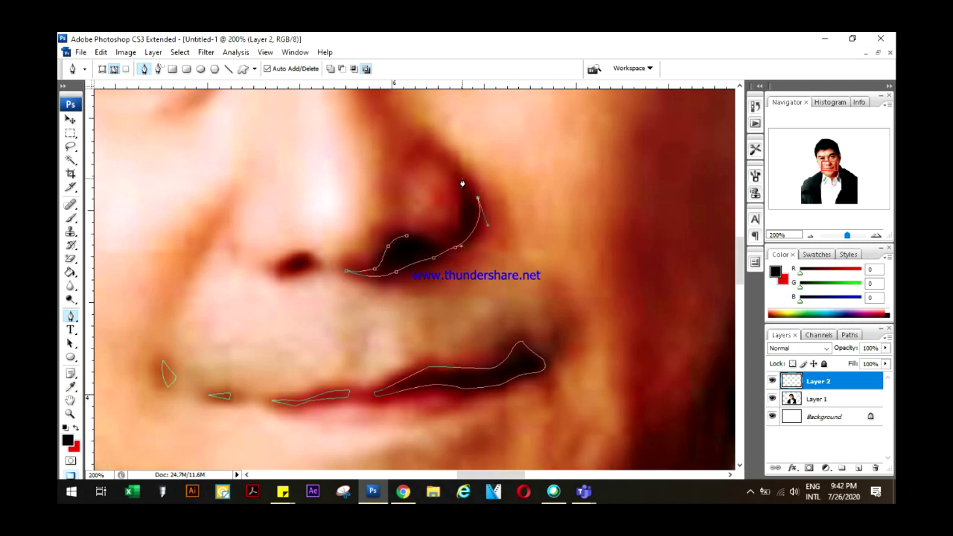
mouse_move(458, 238)
mouse_down()
mouse_move(448, 250)
mouse_move(399, 227)
mouse_up()
click(347, 270)
scroll(315, 305, up, 1)
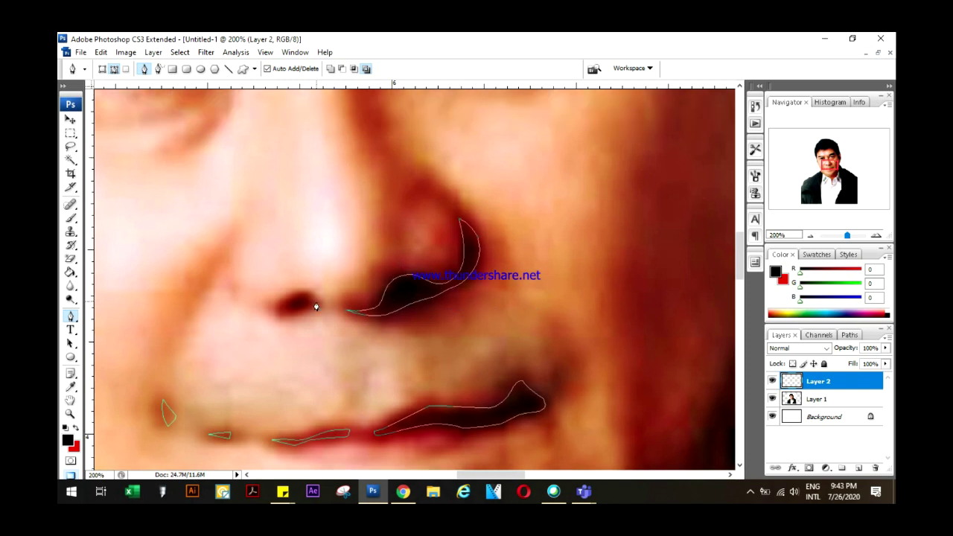
scroll(350, 317, up, 3)
scroll(406, 322, down, 8)
Step: Turn the mouth and nose paths into a selection and fill it solid black
key(ctrl+Return)
key(g)
click(504, 188)
key(ctrl+minus)
key(ctrl+minus)
key(ctrl+minus)
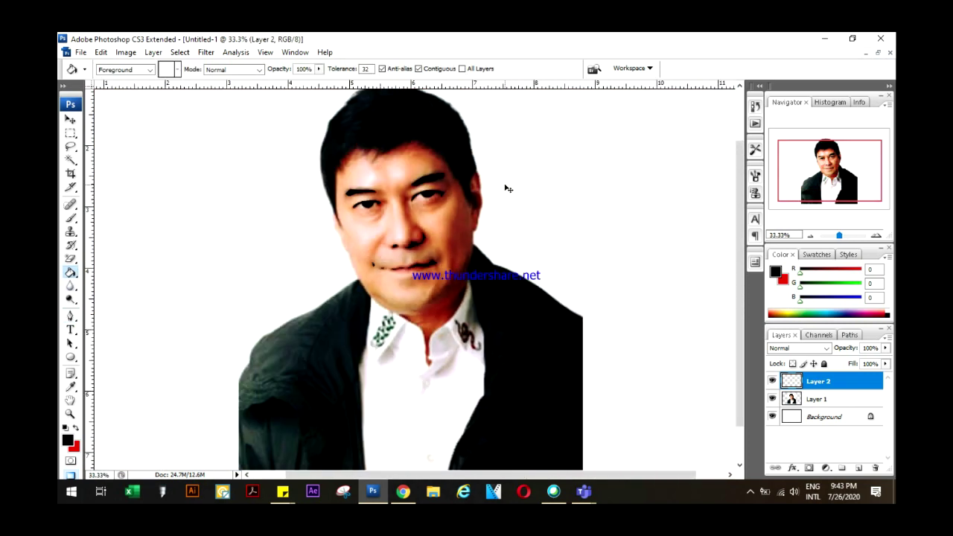
key(ctrl+plus)
key(ctrl+plus)
key(ctrl+plus)
key(ctrl+plus)
Step: Start a new Pen path curving along the upper lip
key(p)
click(514, 161)
drag(447, 170, 431, 174)
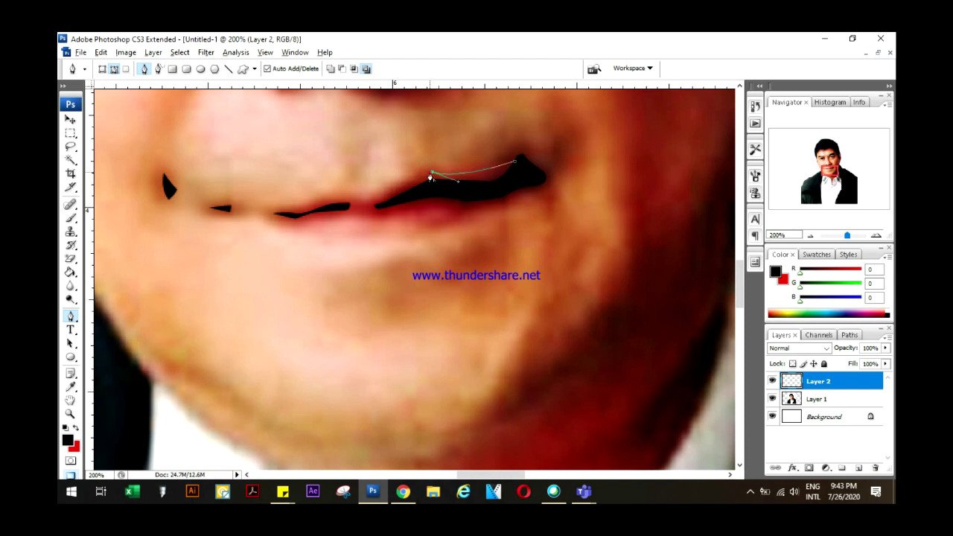
Step: Close the lip outline, load it as a selection, and fill it dark red on new Layer 3
click(346, 219)
click(396, 223)
click(426, 224)
click(465, 201)
click(508, 184)
click(513, 163)
key(ctrl+Return)
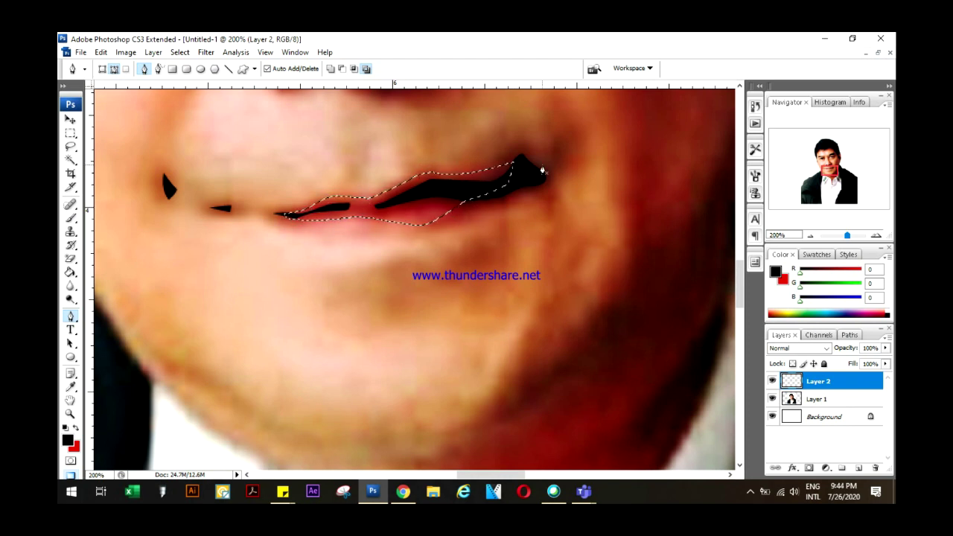
click(857, 467)
key(g)
click(415, 218)
key(ctrl+minus)
key(ctrl+minus)
key(ctrl+minus)
key(ctrl+minus)
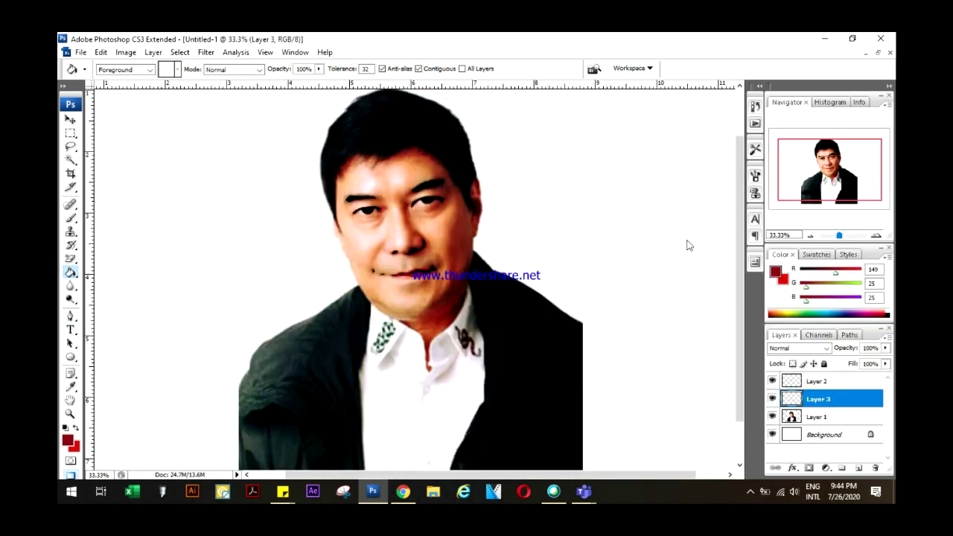
Step: Give the lip layer a pink Color Overlay layer style
click(792, 467)
click(605, 285)
click(804, 169)
click(393, 270)
click(649, 220)
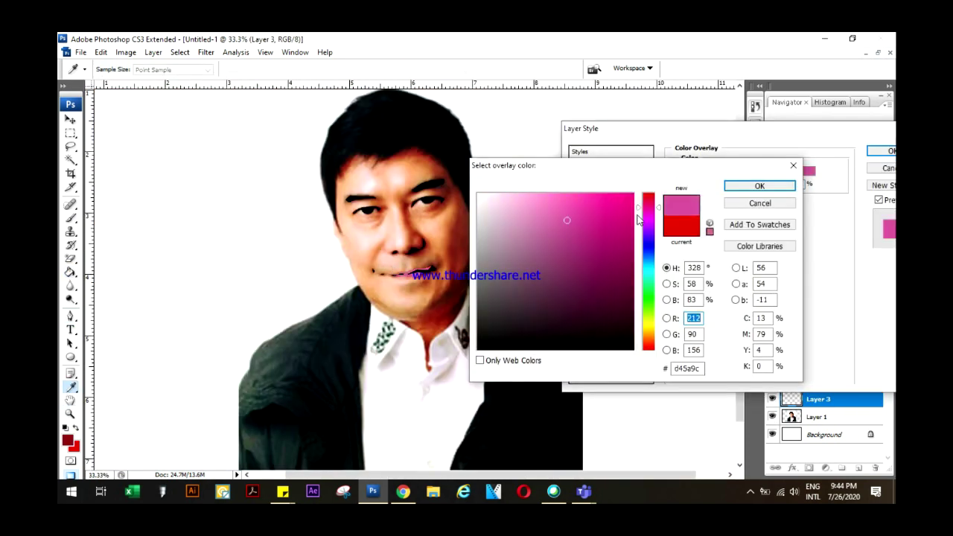
click(586, 230)
click(759, 186)
click(891, 153)
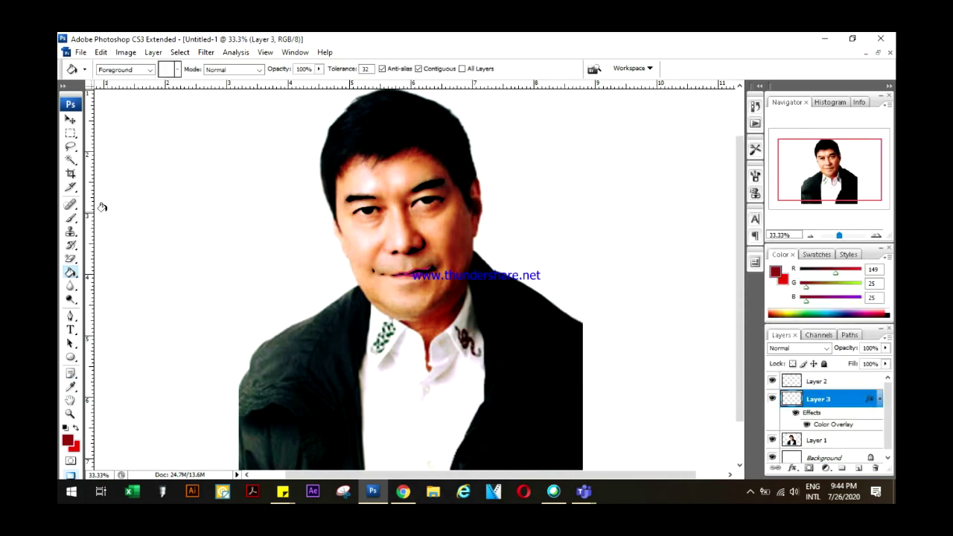
key(ctrl+minus)
key(ctrl+plus)
key(ctrl+plus)
key(ctrl+plus)
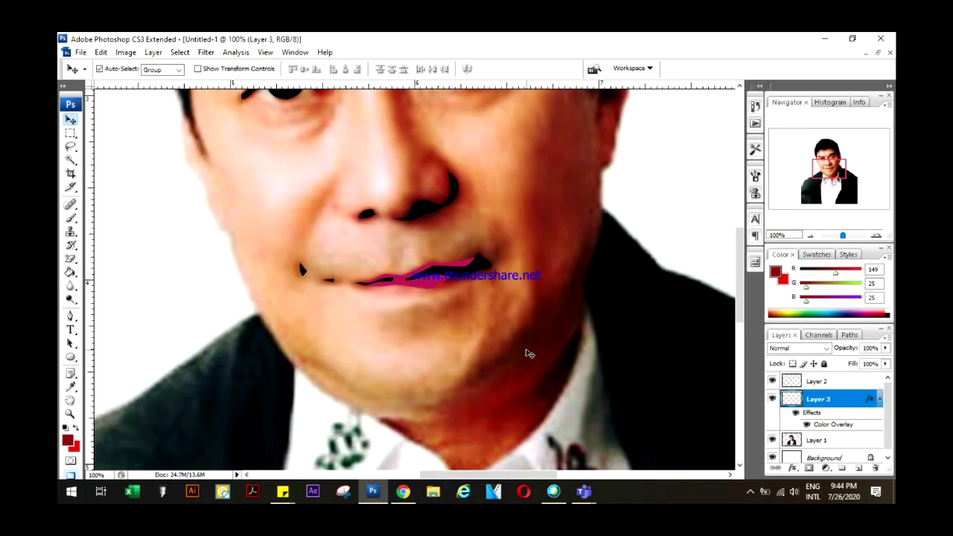
Step: Start a Pen path at the left side of the face and trace up the hair outline
scroll(527, 352, up, 3)
key(p)
click(188, 242)
drag(192, 343, 201, 401)
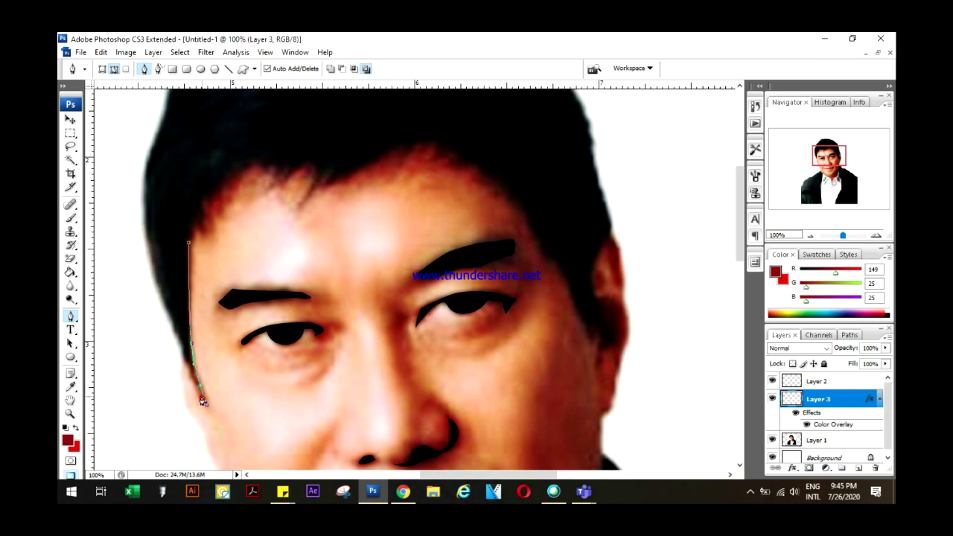
scroll(163, 306, up, 3)
click(149, 213)
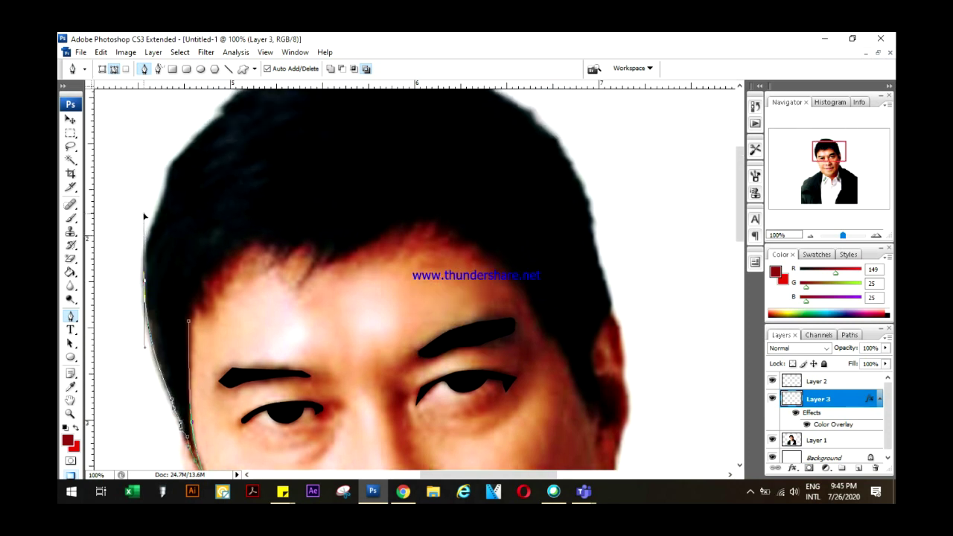
scroll(147, 283, up, 3)
click(167, 237)
scroll(166, 237, up, 1)
click(171, 235)
click(199, 203)
click(223, 184)
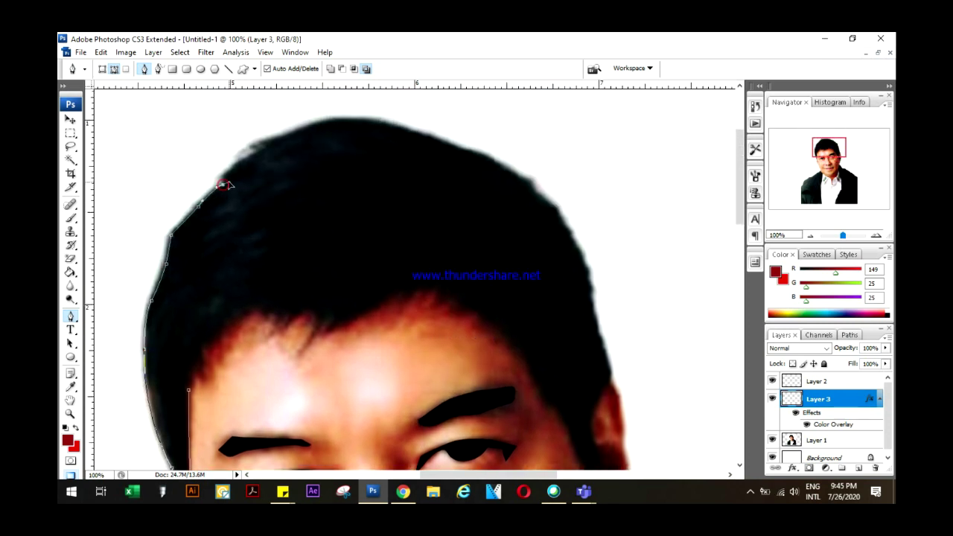
Step: Continue the hair path over the top of the head and down the right side
click(360, 120)
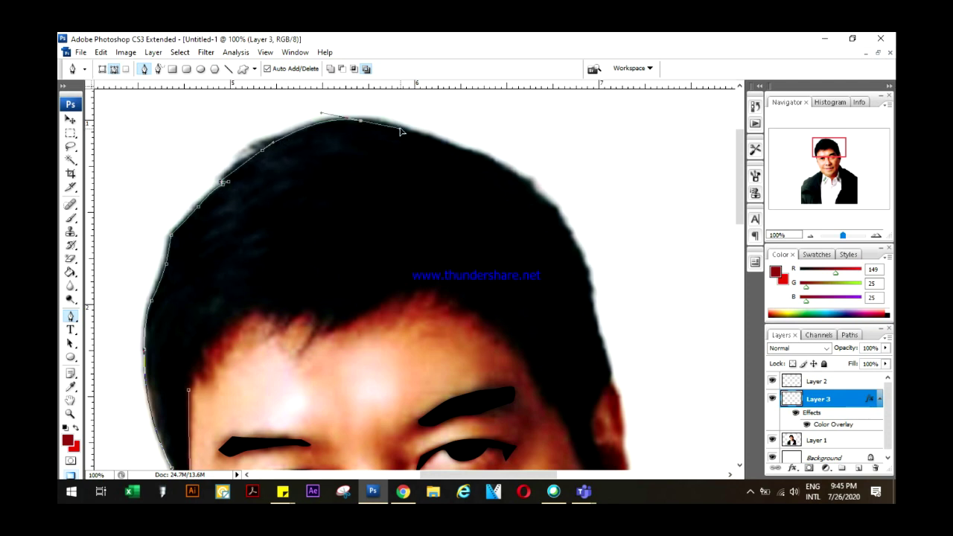
click(454, 145)
scroll(456, 146, down, 1)
click(540, 159)
click(558, 186)
click(591, 262)
scroll(591, 227, down, 2)
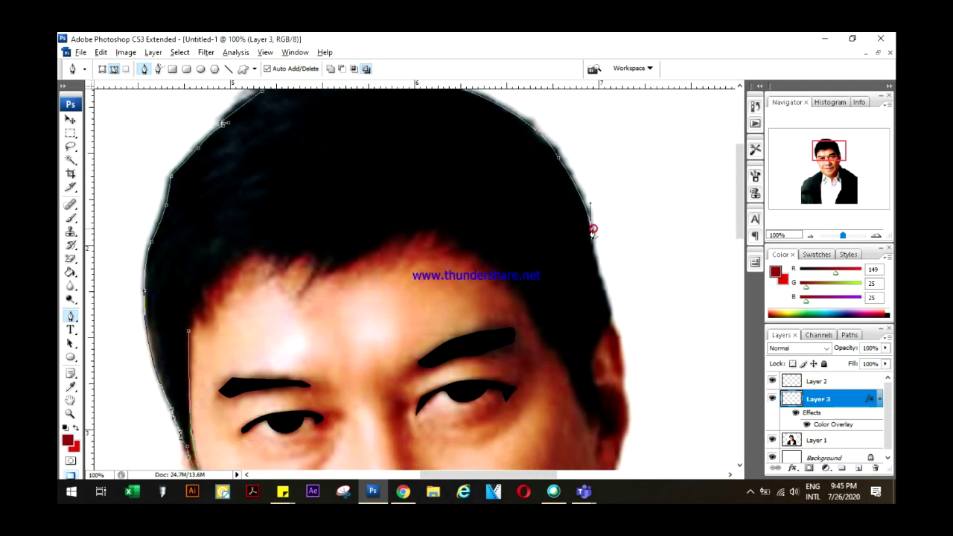
scroll(608, 251, down, 1)
click(611, 244)
scroll(608, 268, down, 1)
click(594, 241)
scroll(591, 265, down, 1)
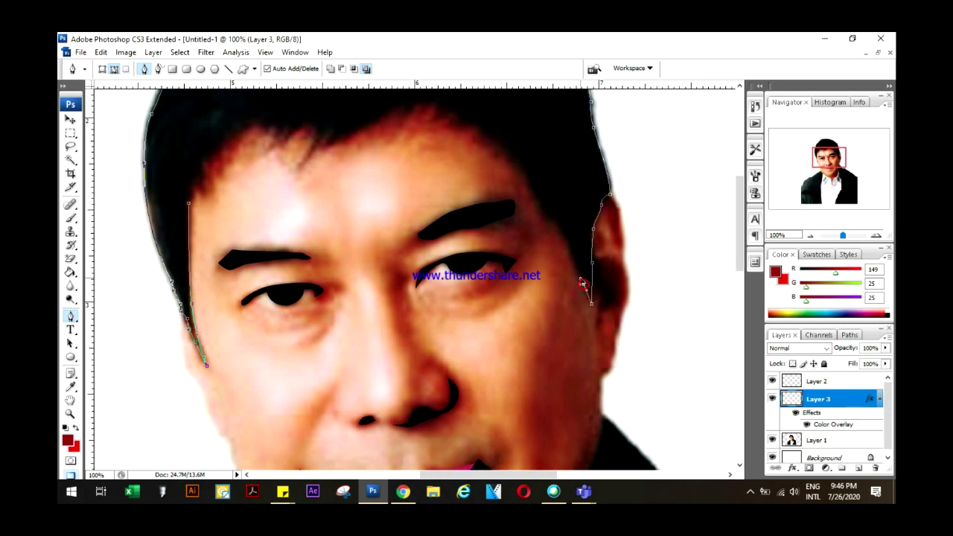
scroll(582, 284, up, 1)
Step: Trace the right hairline upward and along the jagged fringe to the left
click(573, 287)
click(558, 251)
scroll(543, 223, up, 1)
click(525, 216)
click(483, 183)
scroll(483, 182, up, 1)
click(455, 214)
click(433, 209)
click(437, 190)
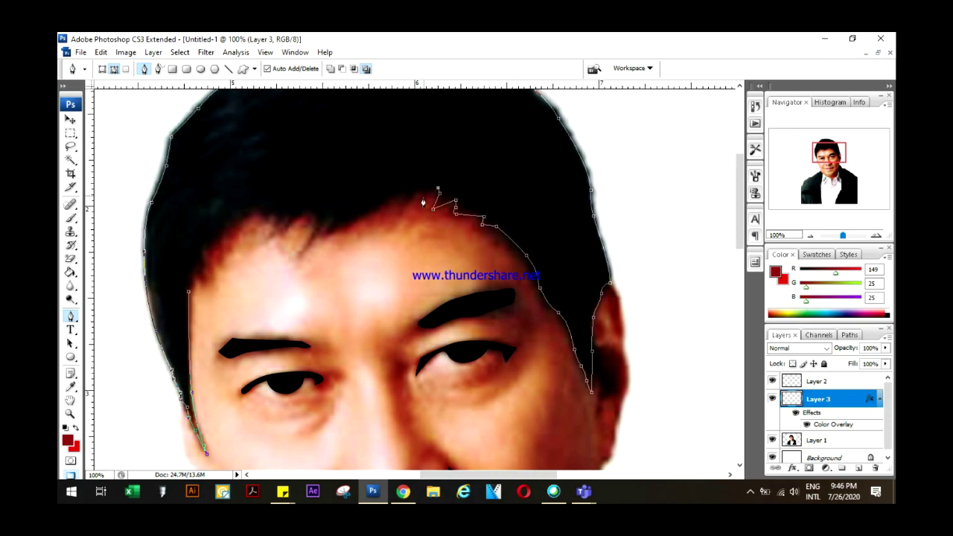
Step: Trace the hairline across the forehead and close the path at its start
click(398, 194)
click(385, 206)
click(330, 224)
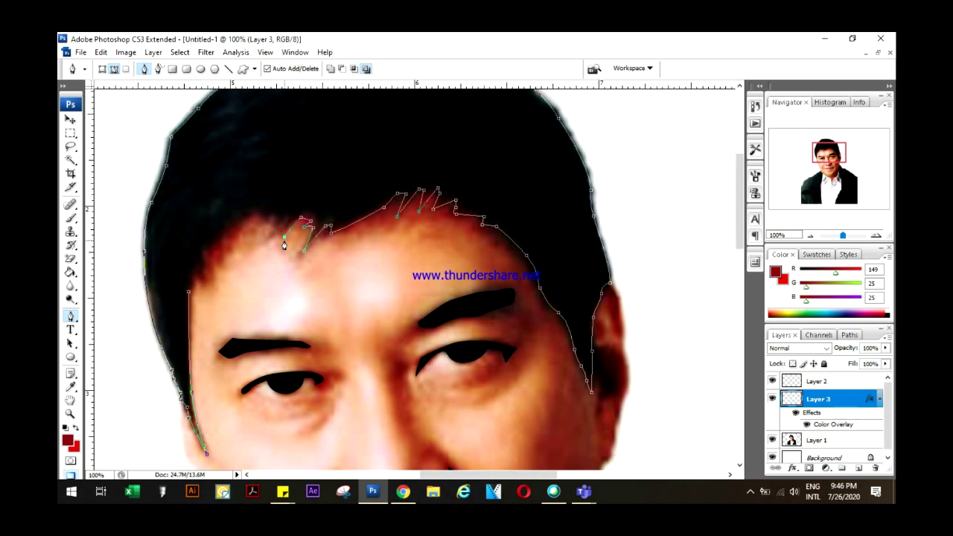
scroll(285, 245, up, 1)
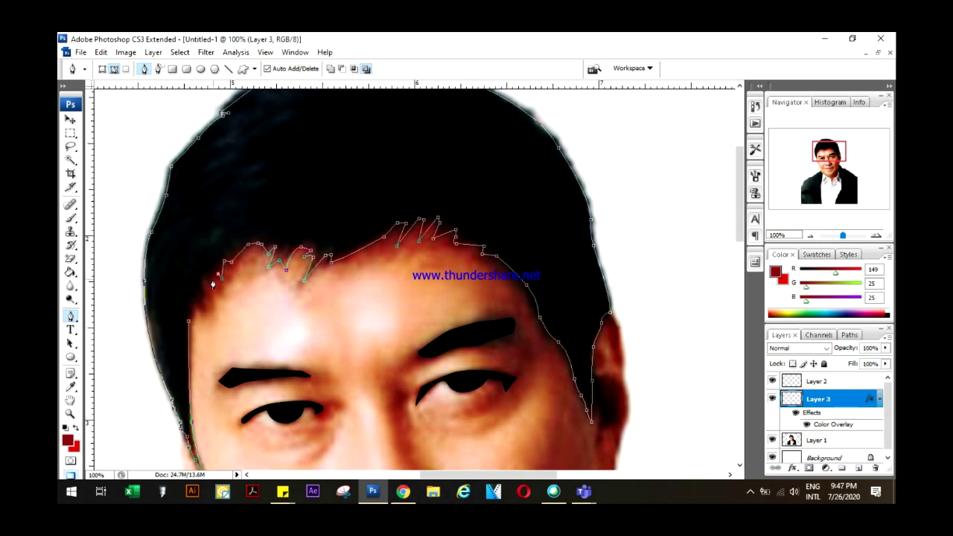
click(194, 309)
Step: Load the hair path as a selection, fill it red then black, and deselect
scroll(295, 362, down, 3)
key(ctrl+Return)
key(alt+BackSpace)
key(alt+BackSpace)
key(ctrl+d)
Step: Zoom to fit the portrait and switch to the Move tool on Layer 1
key(ctrl+0)
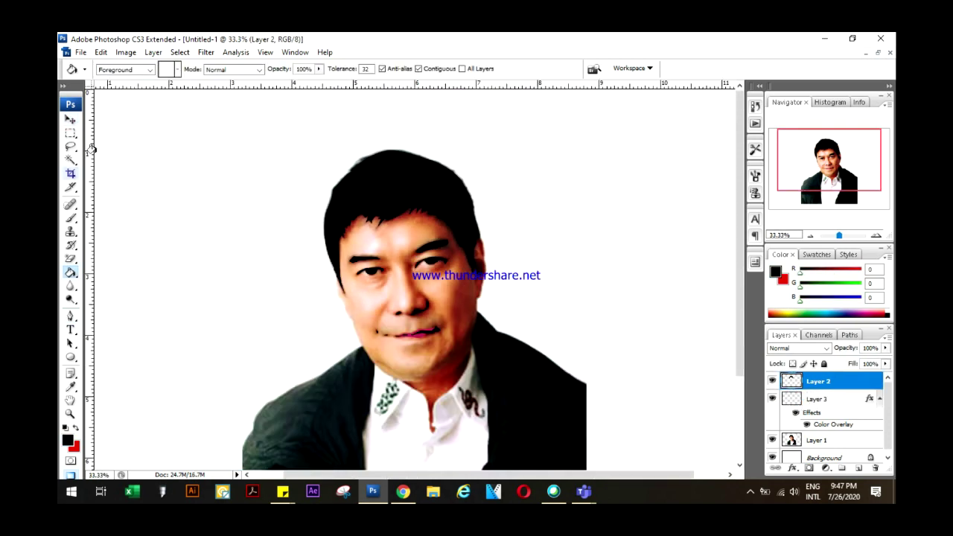
key(v)
key(alt+bracketleft)
key(alt+bracketleft)
key(ctrl+alt+0)
Step: Trace the ear outline into a selection and make Layer 2 active
key(p)
click(595, 214)
click(615, 226)
click(619, 260)
click(602, 272)
key(ctrl+Return)
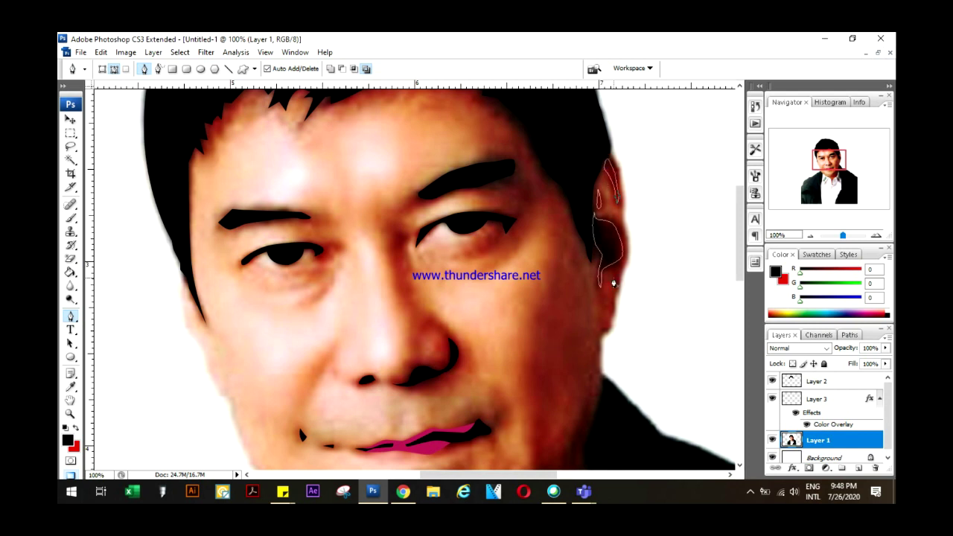
key(g)
key(alt+bracketright)
key(alt+bracketright)
scroll(653, 302, down, 3)
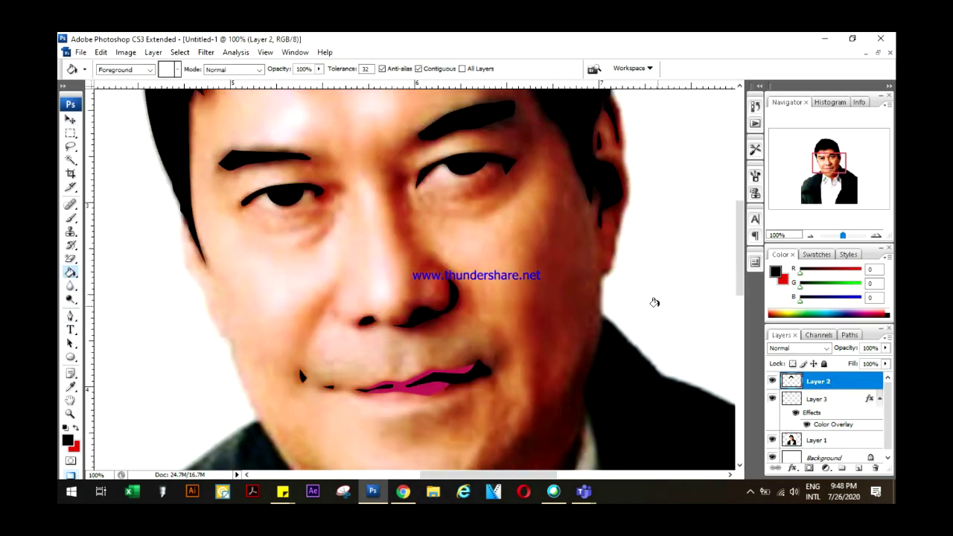
scroll(653, 302, down, 2)
Step: Pen-trace the face outline down the left cheek and along the jaw to the collar
key(p)
click(182, 163)
click(186, 214)
click(197, 234)
click(209, 262)
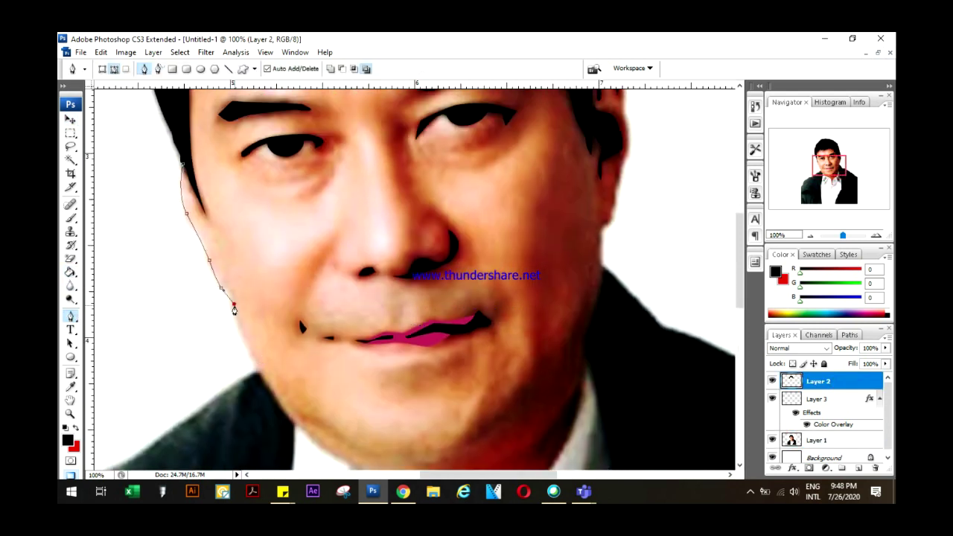
scroll(234, 309, down, 2)
scroll(233, 309, down, 1)
drag(335, 366, 402, 403)
click(387, 395)
click(437, 424)
scroll(456, 458, down, 3)
drag(460, 362, 459, 457)
Step: Carry the face outline up the right side, over the head and down the left side
scroll(462, 417, up, 2)
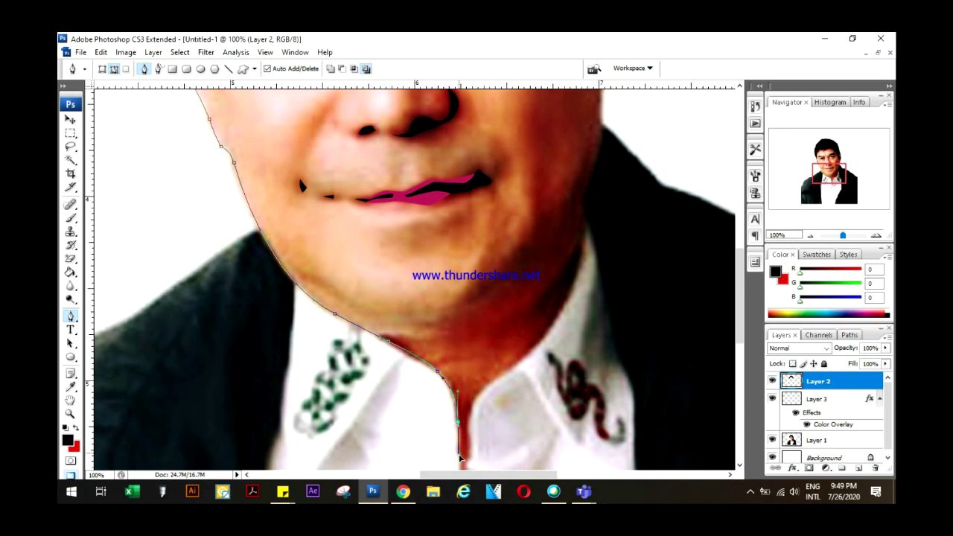
scroll(460, 457, down, 1)
scroll(475, 444, up, 1)
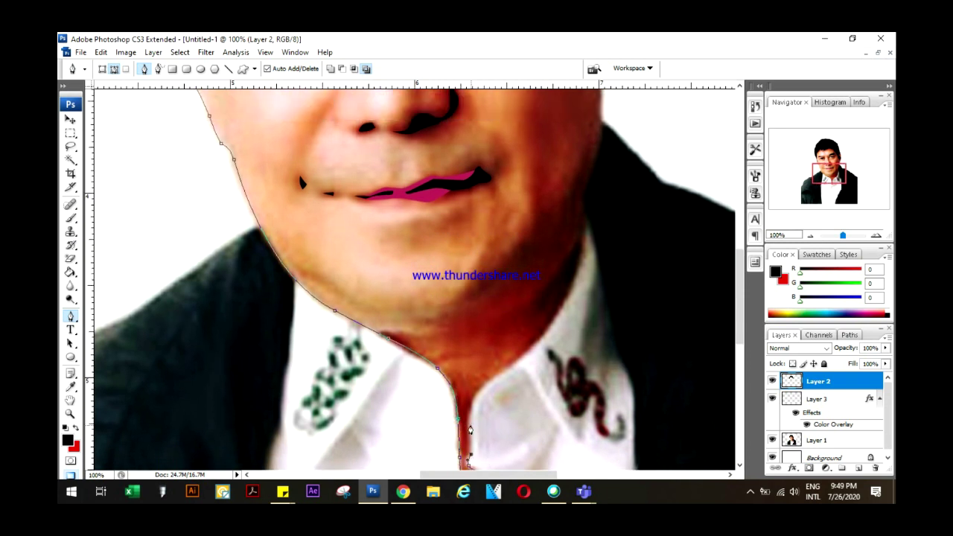
scroll(498, 381, up, 1)
drag(577, 294, 595, 195)
scroll(585, 277, up, 2)
scroll(585, 276, up, 1)
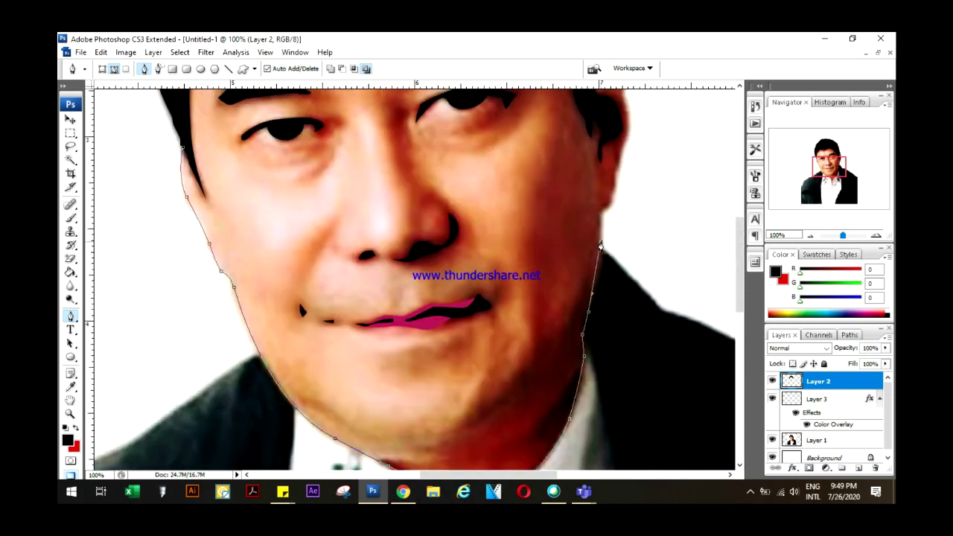
scroll(600, 264, up, 1)
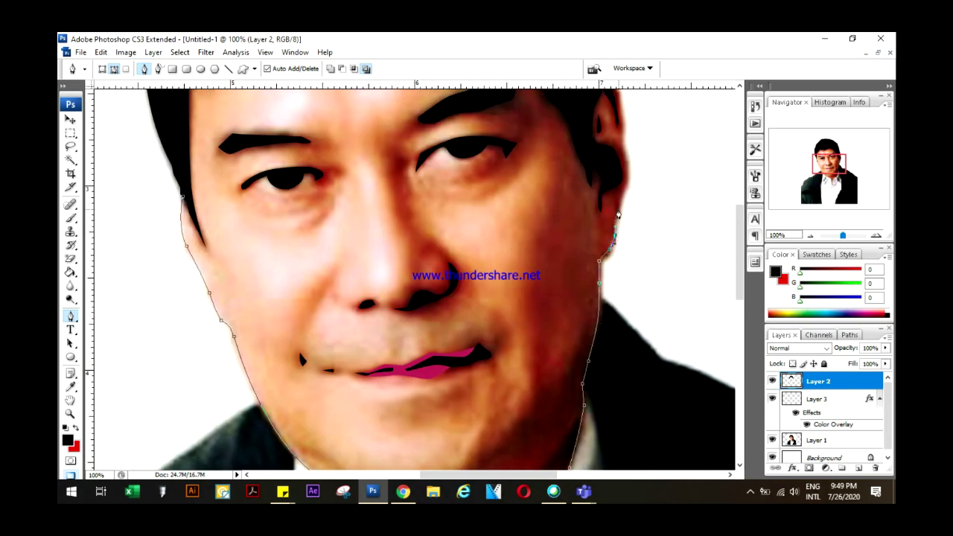
scroll(617, 215, up, 1)
scroll(624, 194, up, 1)
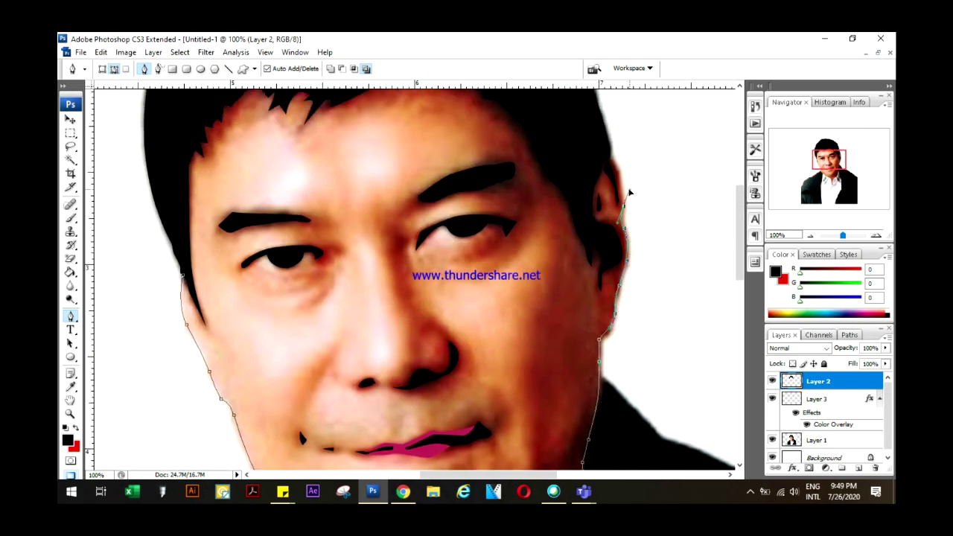
scroll(617, 201, up, 1)
click(457, 121)
click(176, 383)
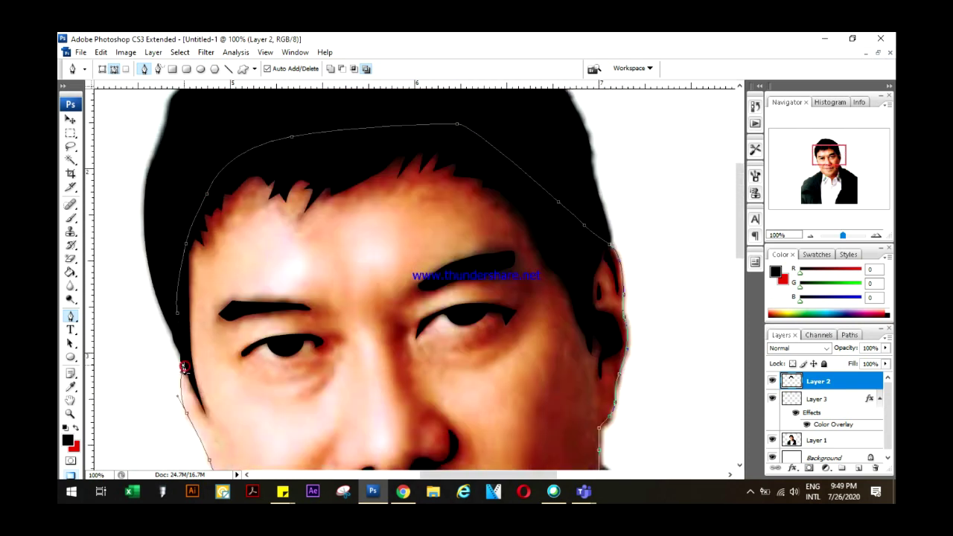
scroll(201, 357, down, 1)
scroll(224, 342, down, 1)
Step: Select the face outline, create Layer 4, and fill it with skin tone f9d8ad
key(ctrl+Return)
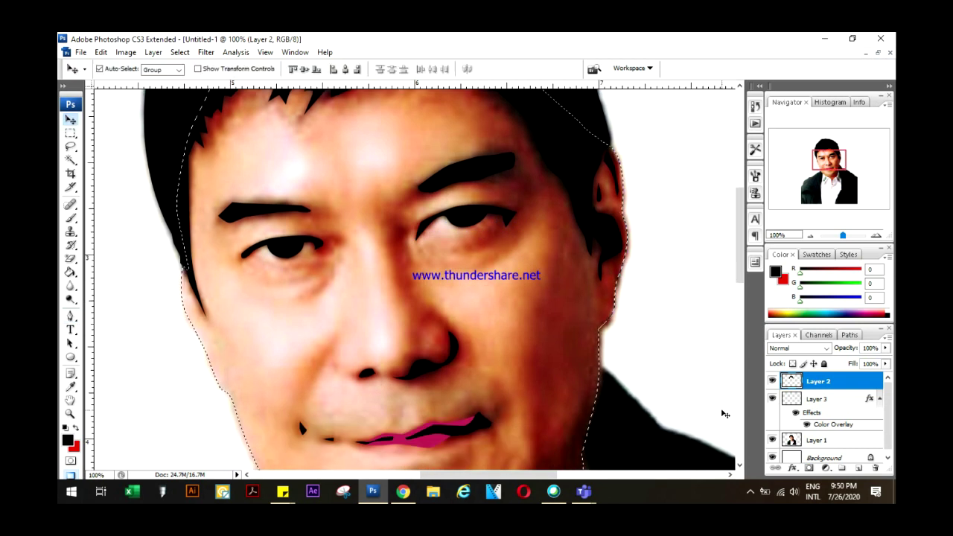
key(ctrl+shift+alt+n)
key(g)
click(67, 440)
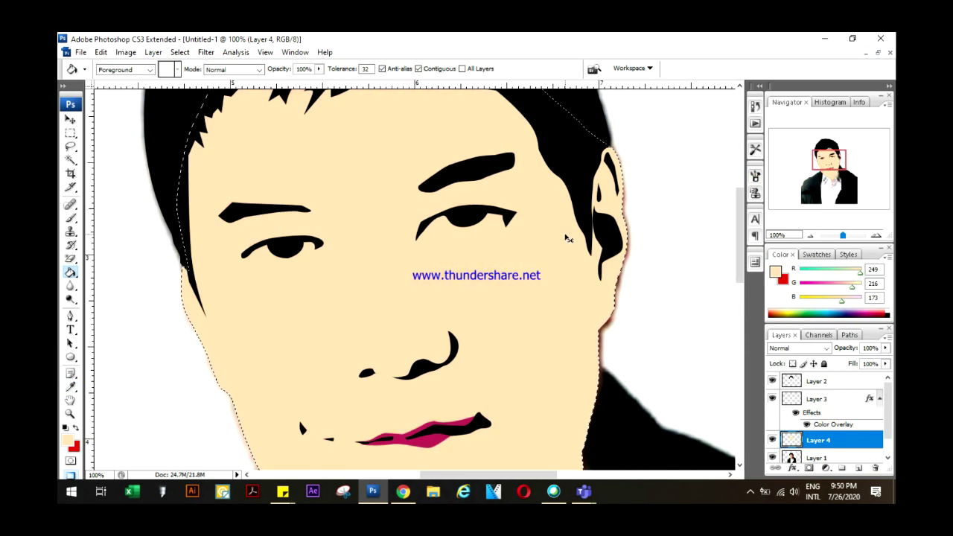
Step: Hide Layer 4 and duplicate Layer 1 as Layer 1 copy
click(817, 436)
click(772, 436)
click(816, 454)
click(125, 52)
right_click(816, 454)
click(827, 298)
click(570, 169)
click(125, 52)
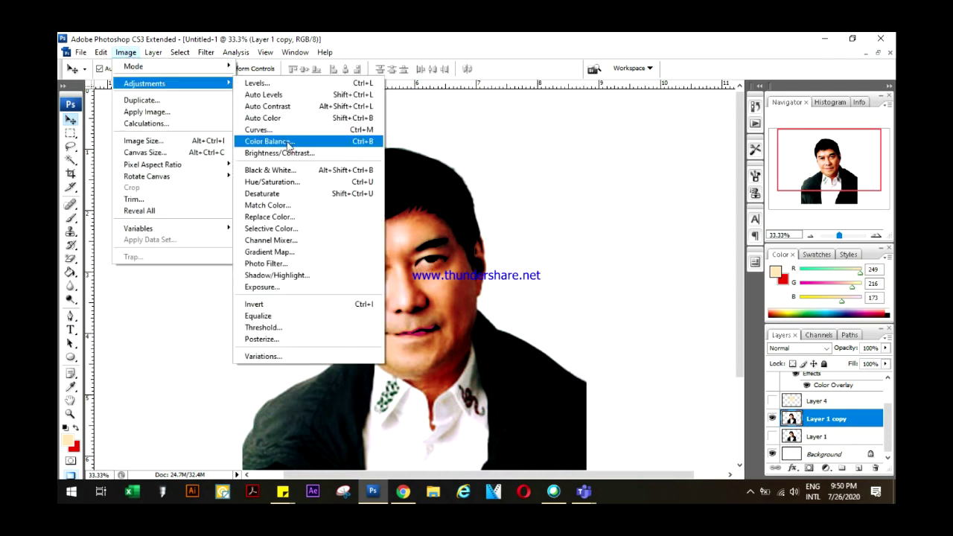
Step: Darken Layer 1 copy with a Curves adjustment and zoom to 66.7% on the face
click(274, 130)
mouse_move(614, 316)
mouse_down()
mouse_move(618, 302)
mouse_move(603, 291)
mouse_up()
key(Return)
key(v)
key(ctrl+plus)
key(ctrl+plus)
Step: Pen-trace the shading outline across the forehead and down the nose
key(p)
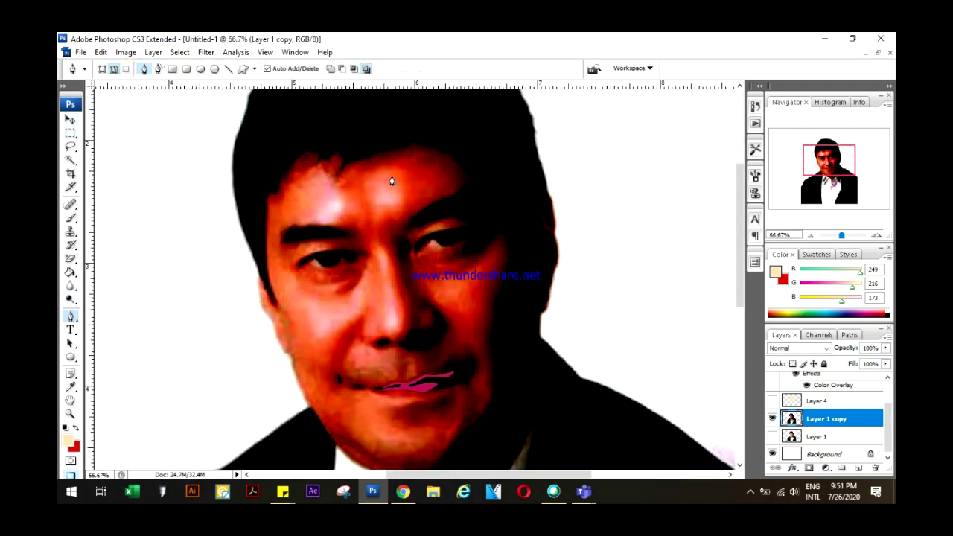
scroll(267, 216, down, 1)
click(342, 179)
click(355, 166)
click(367, 162)
click(378, 161)
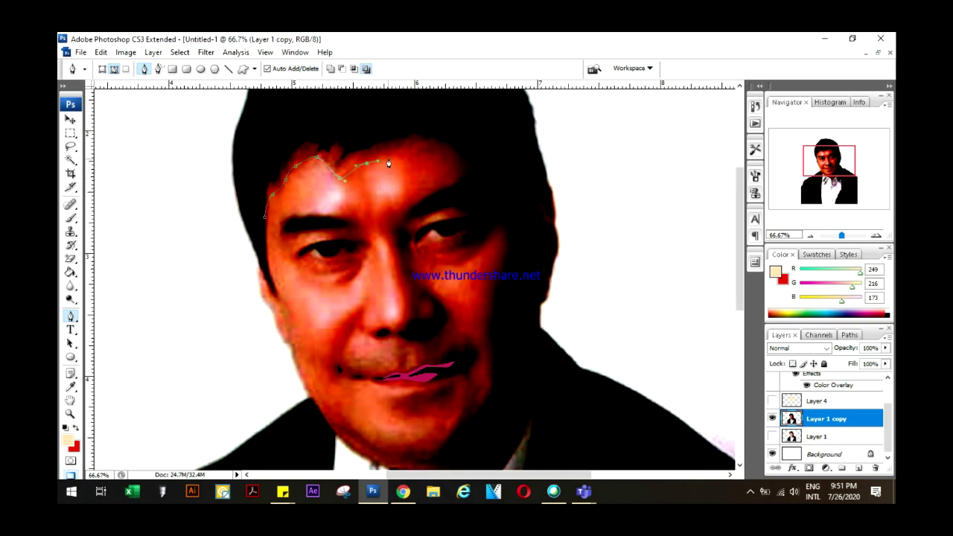
click(404, 203)
click(392, 208)
click(379, 238)
click(390, 256)
click(394, 271)
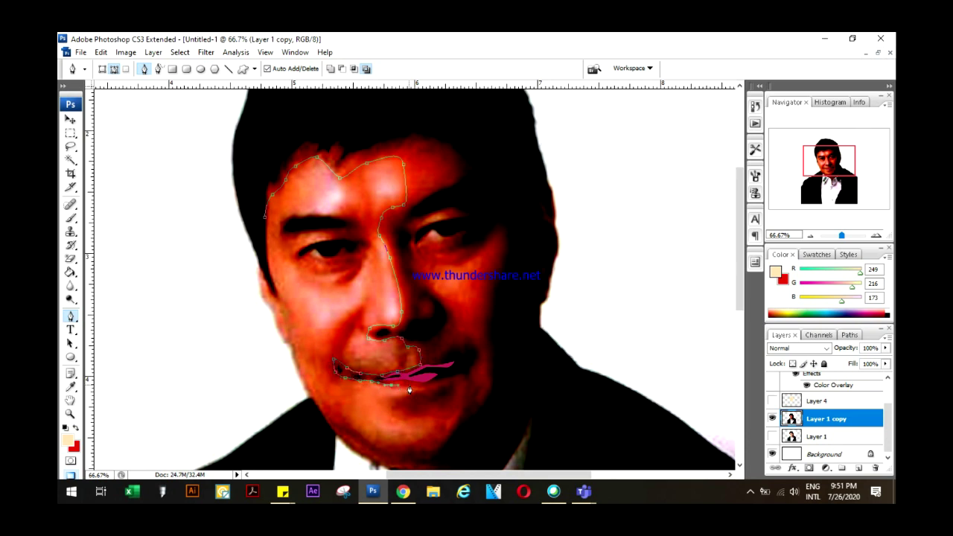
Step: Trace the shading outline along the jawline, close it, and load it as a selection
scroll(446, 448, down, 1)
click(434, 426)
click(387, 431)
click(366, 422)
click(332, 405)
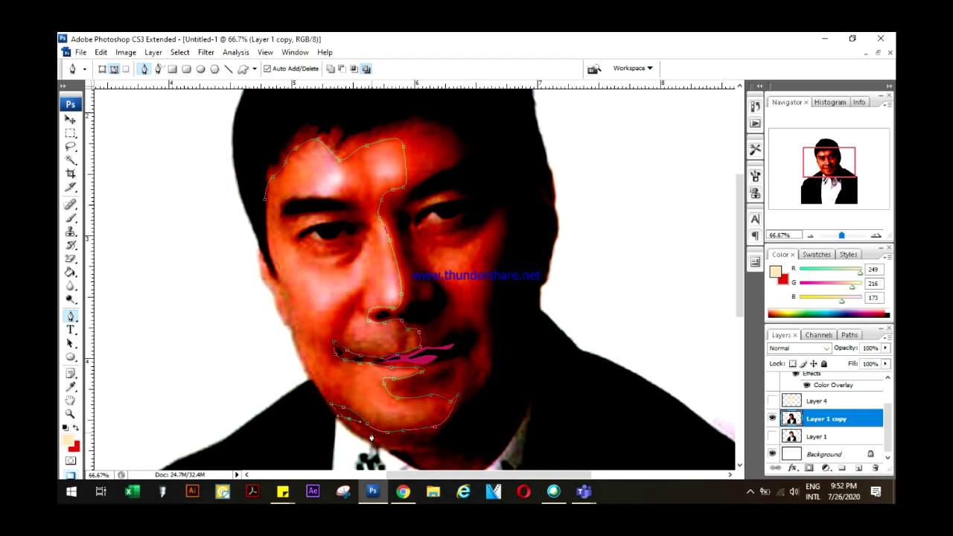
scroll(596, 306, up, 2)
click(342, 117)
key(ctrl+Return)
Step: Fill the shading selection on new Layer 5 and give it a skin-tone Color Overlay
click(771, 400)
click(858, 468)
key(alt+BackSpace)
double_click(846, 403)
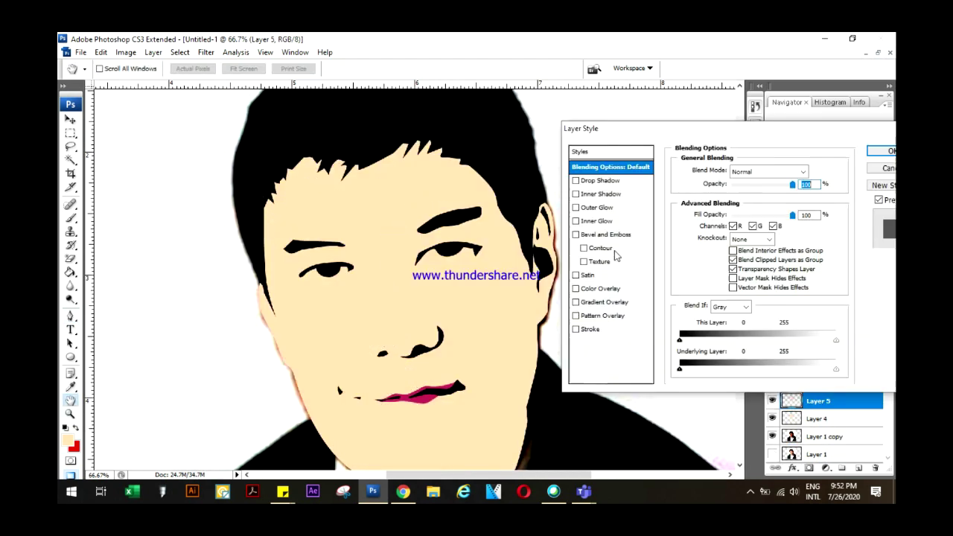
click(585, 279)
click(807, 171)
drag(542, 201, 544, 207)
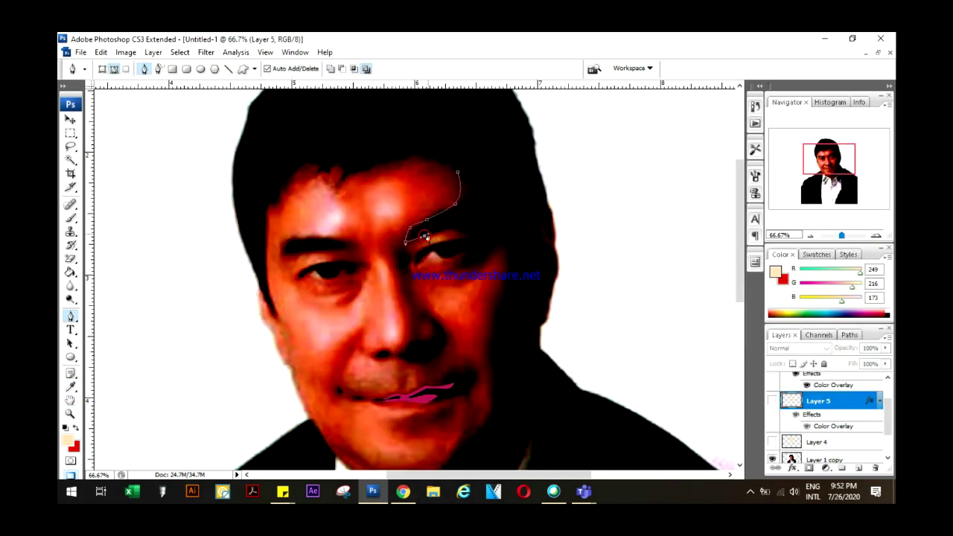
Step: Trace a closed shading path around the right eye, down the cheek and over the head
click(509, 253)
scroll(502, 274, down, 1)
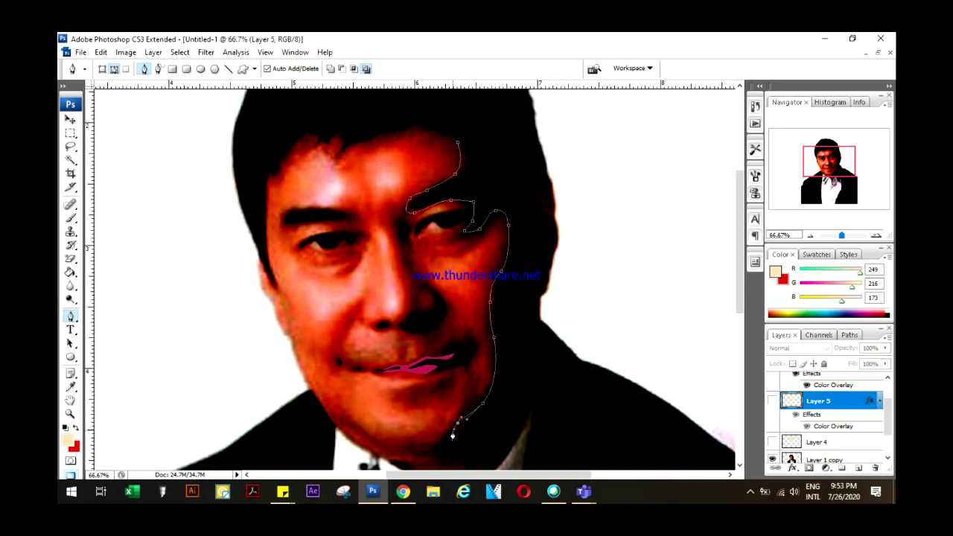
scroll(456, 430, down, 1)
click(435, 422)
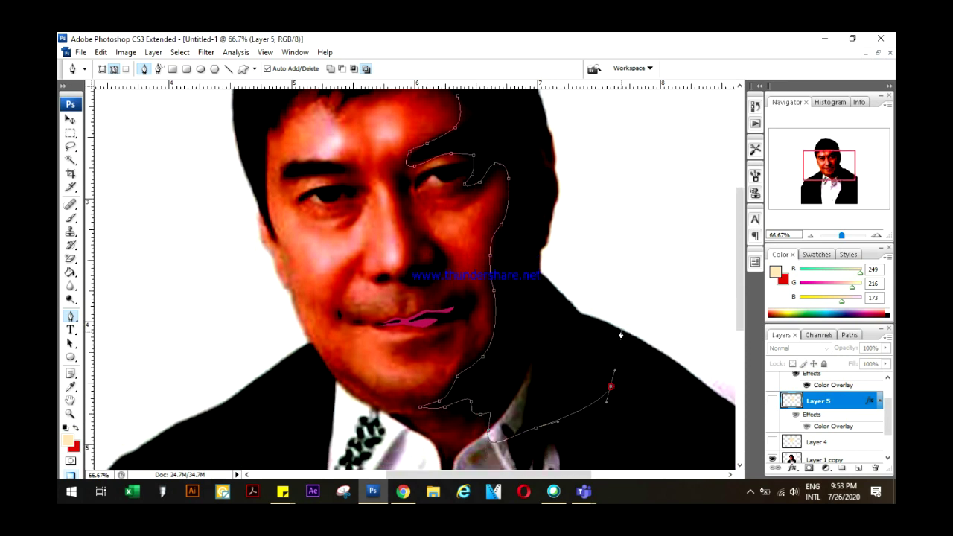
scroll(610, 389, up, 3)
drag(459, 192, 468, 223)
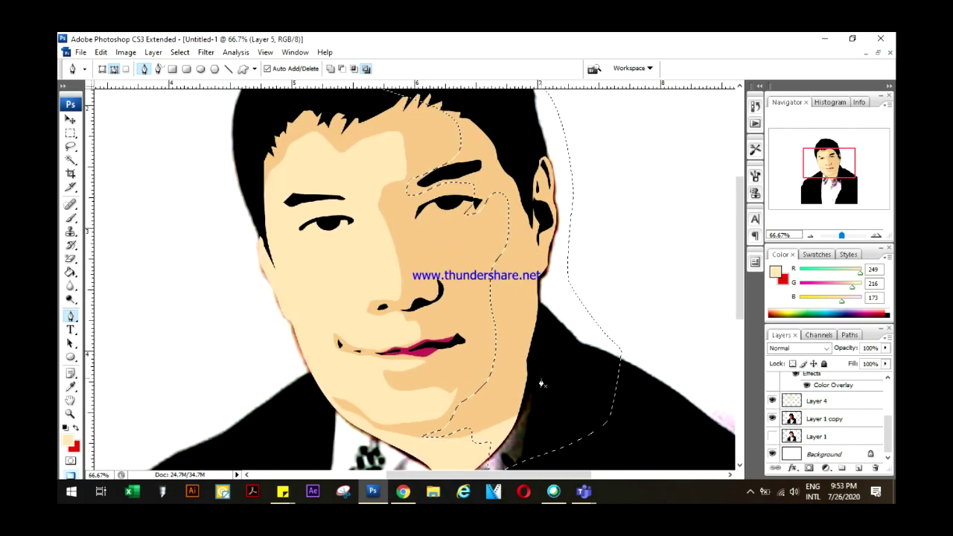
Step: Copy the traced area to new Layer 6 with a darker orange-brown Color Overlay
click(824, 418)
key(ctrl+j)
mouse_move(832, 397)
mouse_down()
mouse_move(846, 398)
mouse_move(818, 454)
mouse_up()
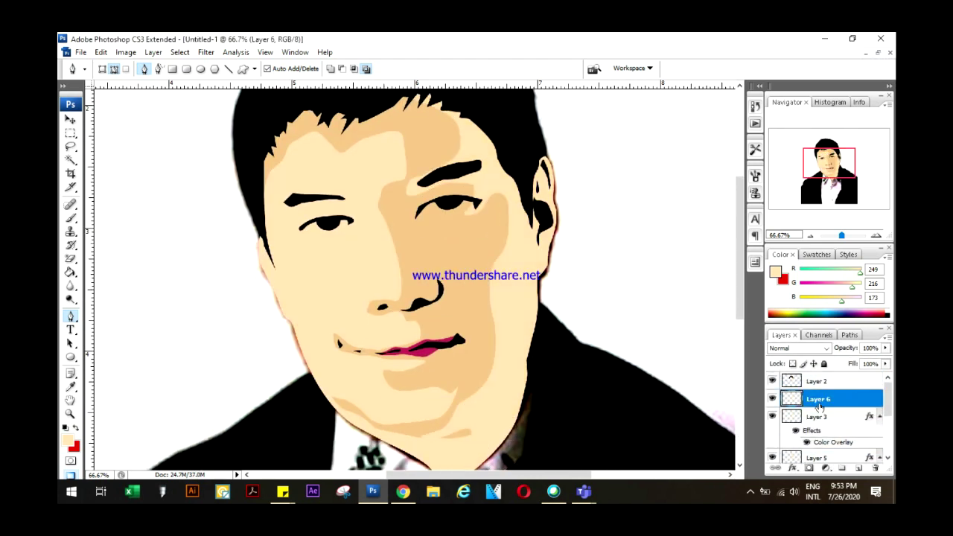
double_click(834, 397)
click(808, 171)
click(574, 226)
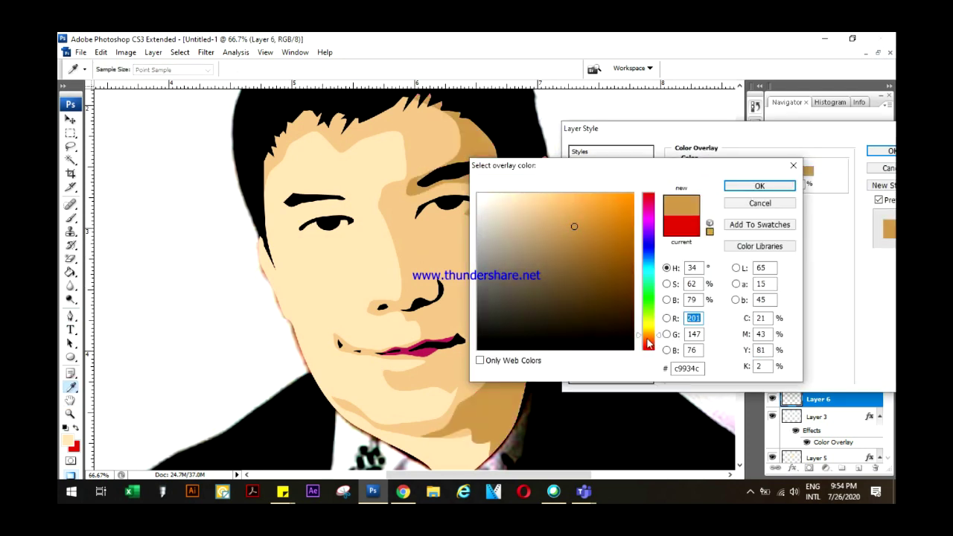
drag(598, 258, 591, 228)
click(760, 186)
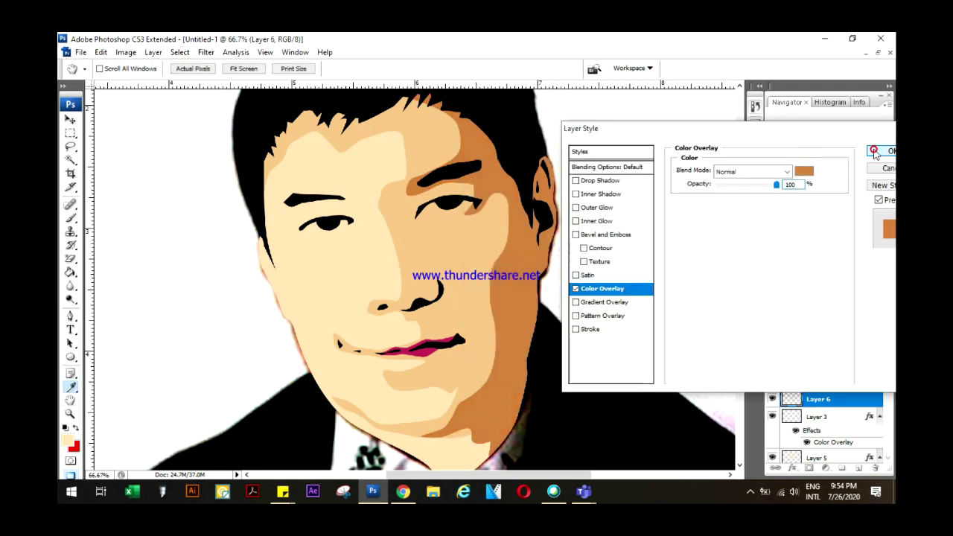
click(875, 151)
Step: Recolour Layer 5's Color Overlay to a lighter skin tone sampled from the face
key(v)
click(596, 328)
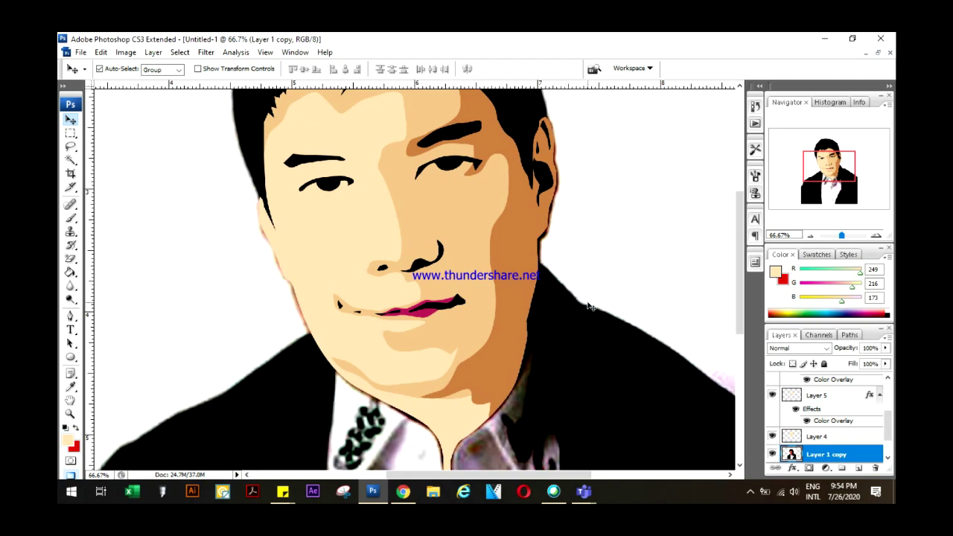
key(ctrl+minus)
key(ctrl+minus)
click(440, 328)
double_click(833, 420)
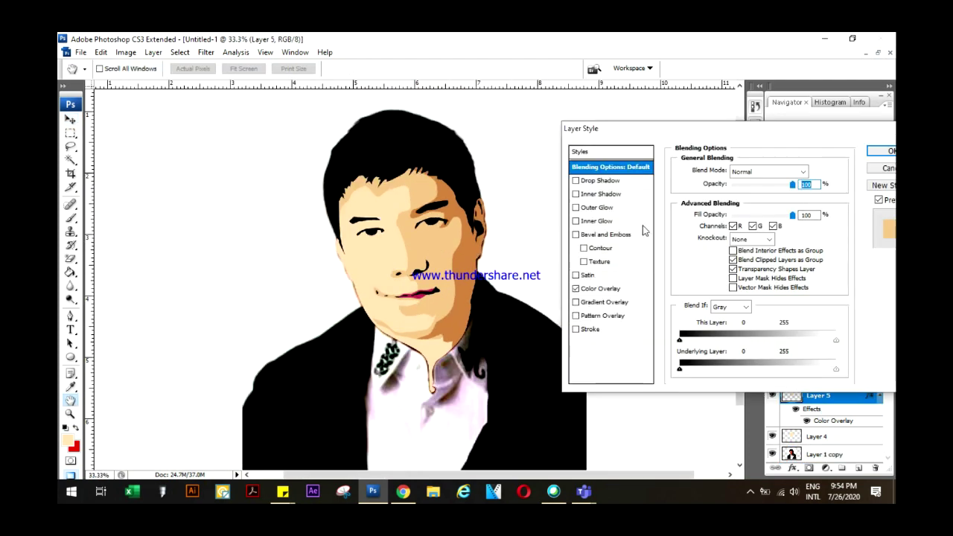
click(807, 171)
click(395, 246)
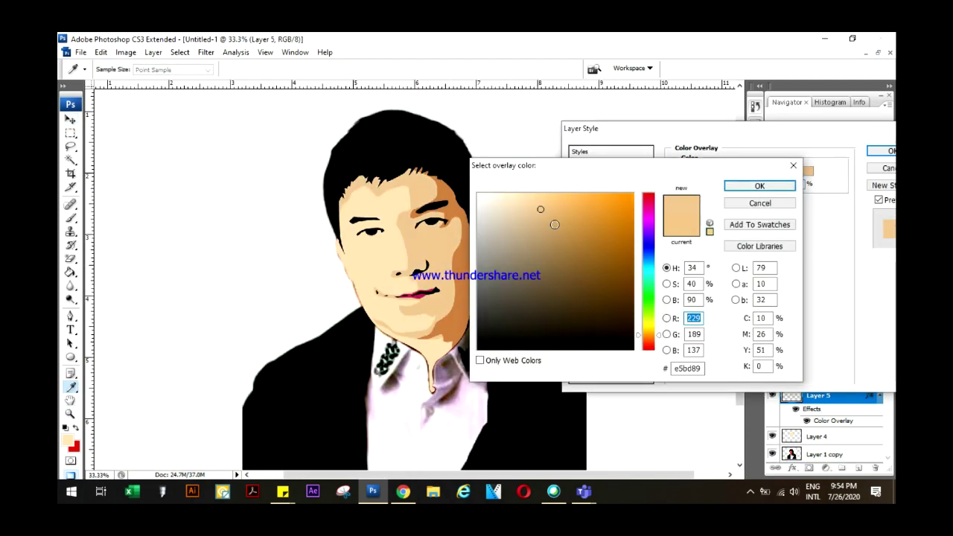
click(759, 185)
mouse_move(580, 227)
mouse_down()
mouse_move(564, 248)
mouse_move(565, 268)
mouse_up()
key(Return)
key(Return)
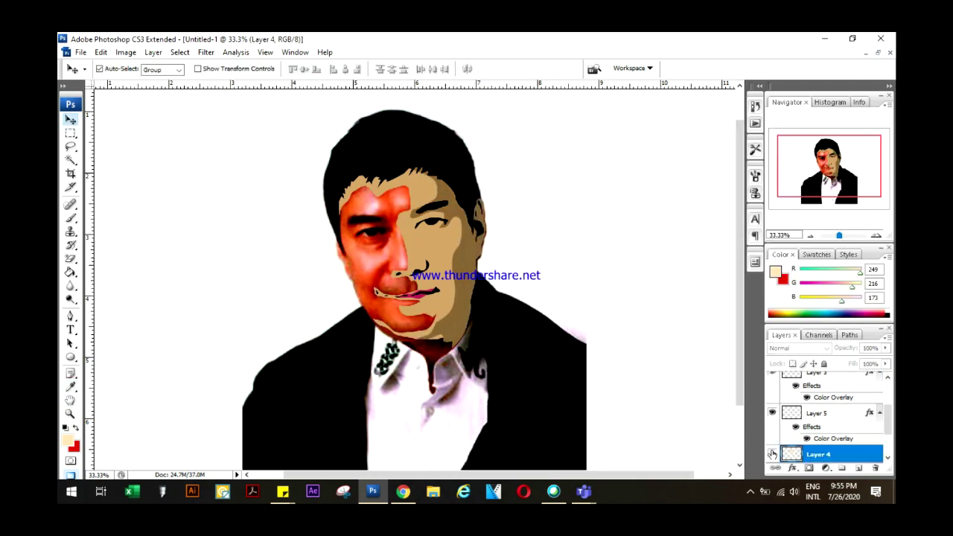
Step: Toggle Layer 3 to compare, then hide Layer 6 to reveal the photo
click(773, 424)
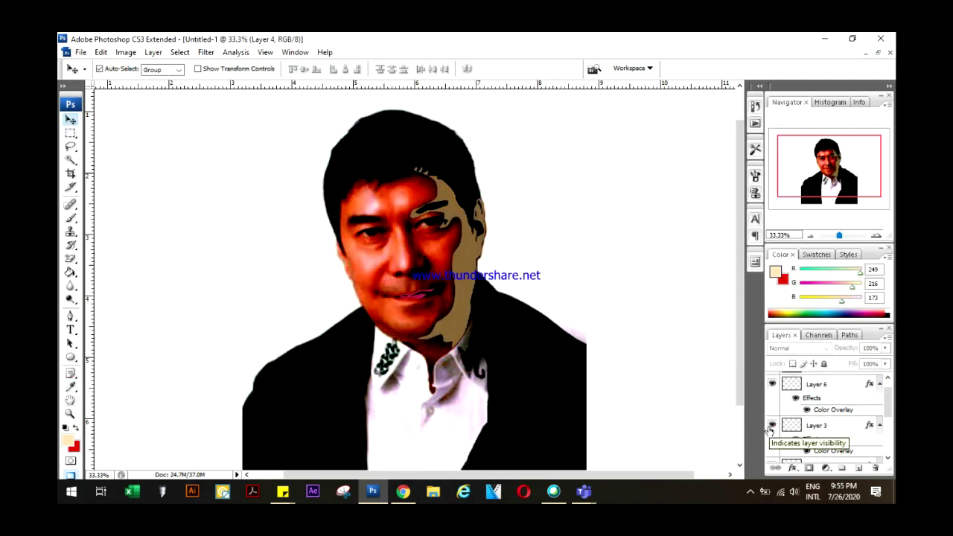
scroll(774, 428, down, 1)
click(772, 408)
key(ctrl+plus)
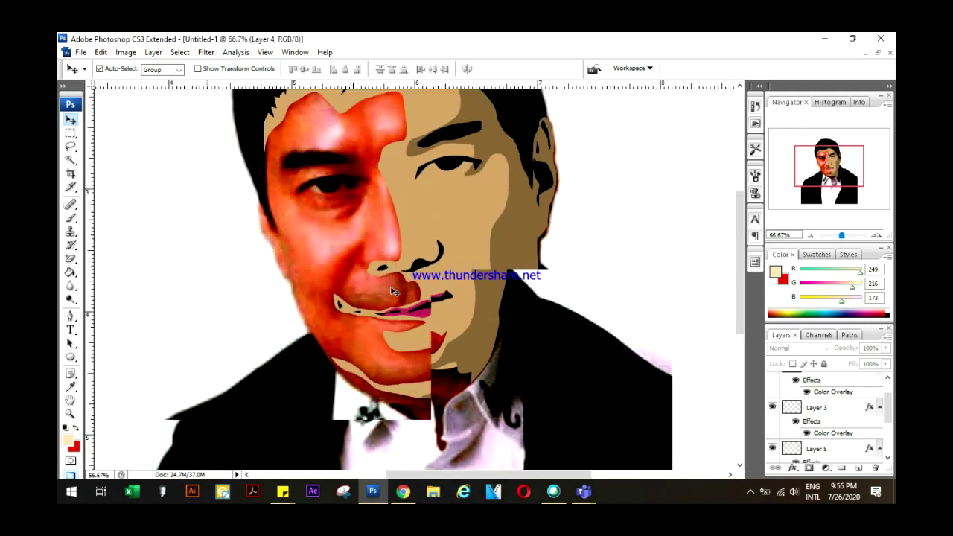
click(818, 381)
click(772, 380)
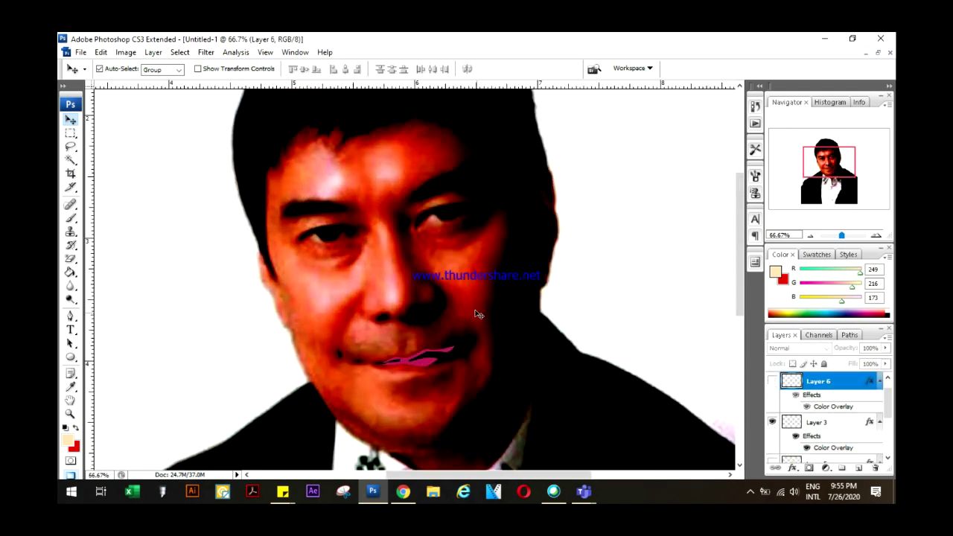
key(ctrl+plus)
key(p)
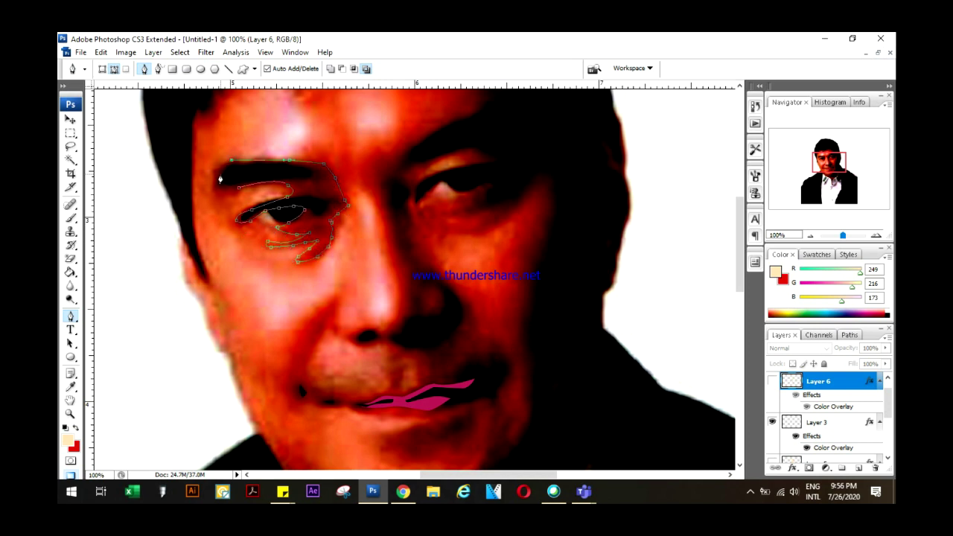
Step: Show the beige base face, hide the photo, and copy the traced shadow areas to Layer 7
scroll(372, 224, up, 2)
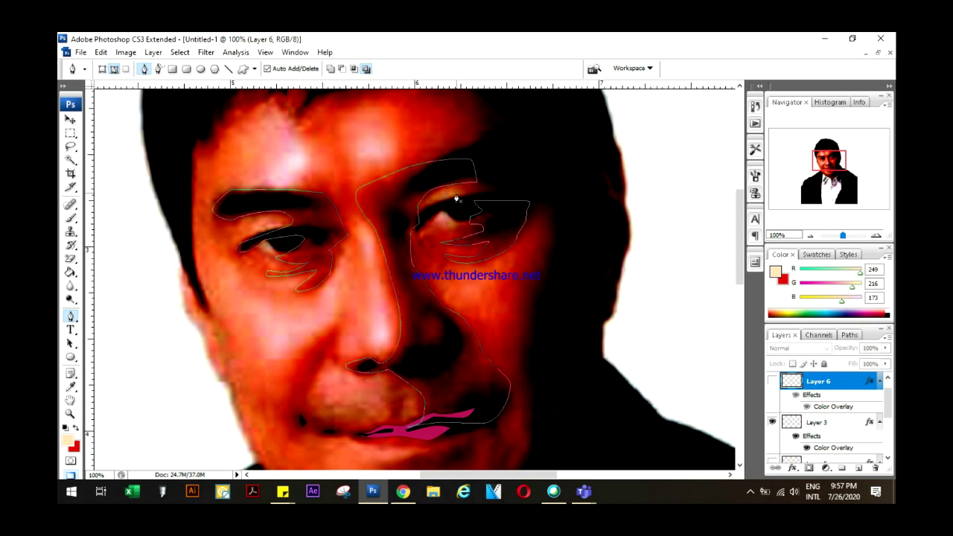
scroll(419, 254, down, 3)
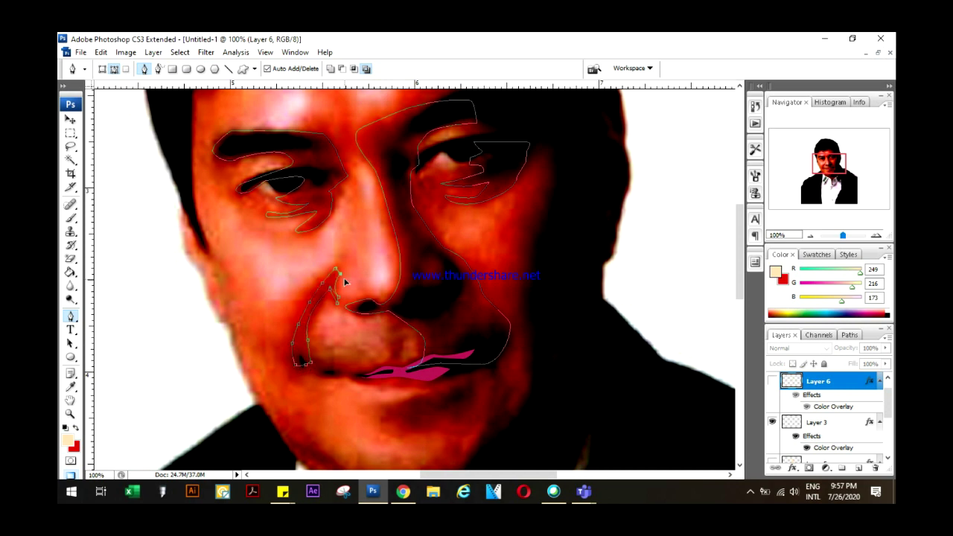
click(772, 435)
click(772, 453)
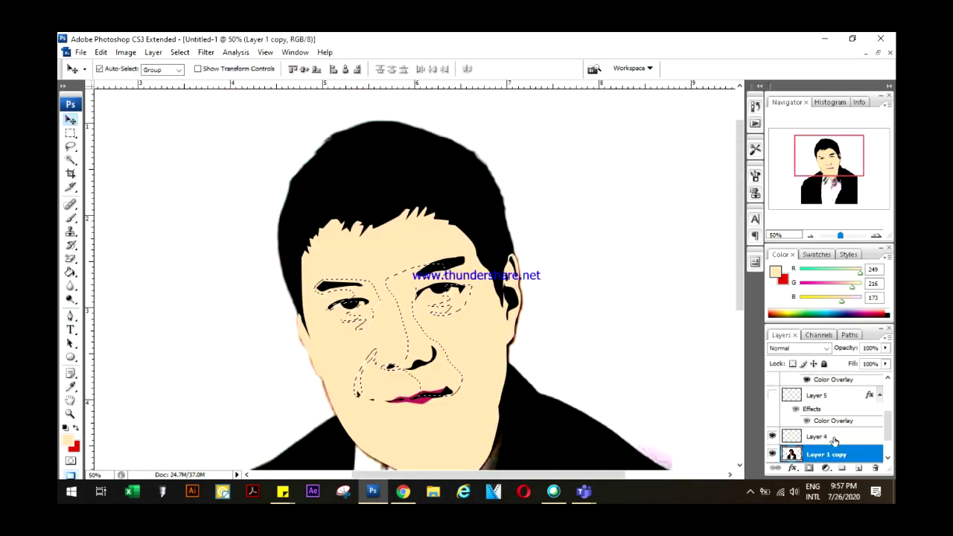
right_click(782, 428)
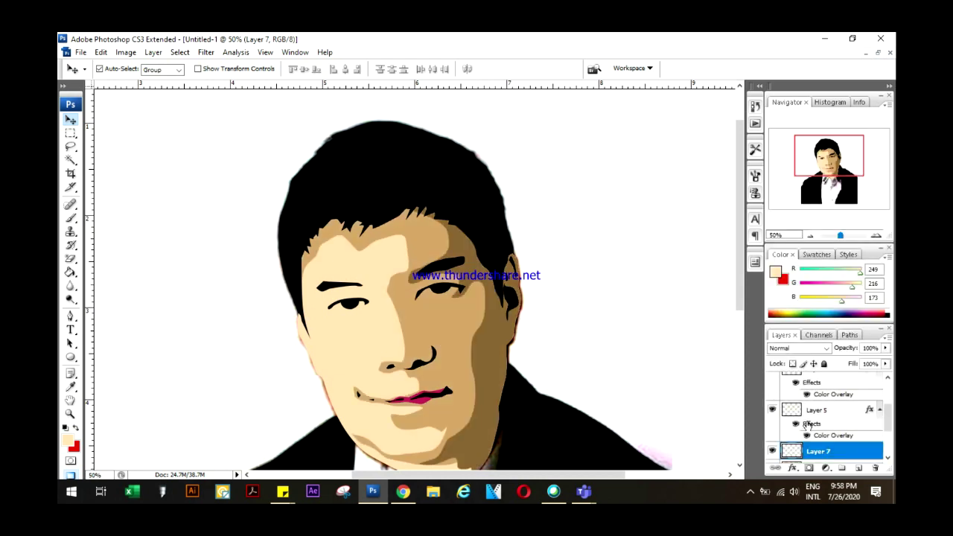
Step: Give Layer 7 a dark brown #897151 Color Overlay for the face shadows
double_click(856, 415)
click(600, 287)
click(801, 169)
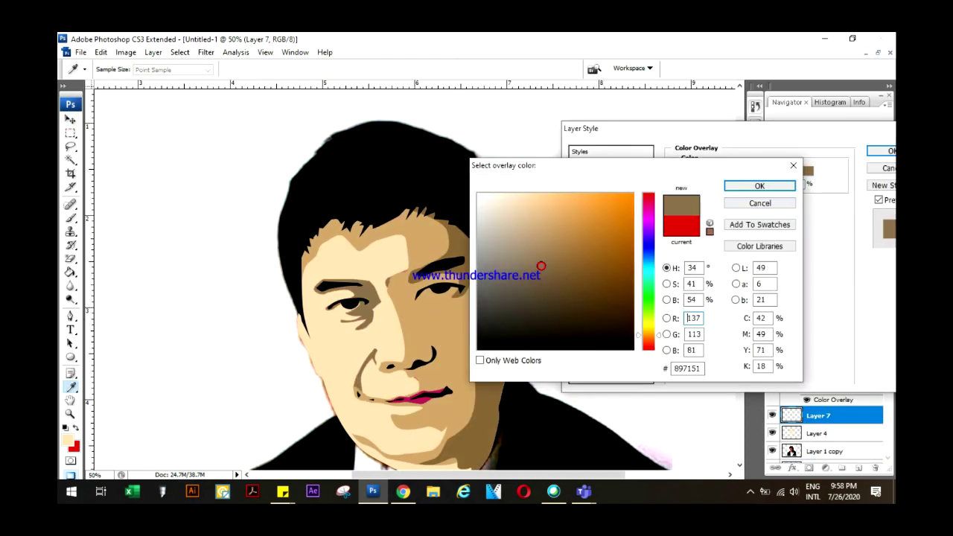
click(566, 237)
key(Return)
key(Return)
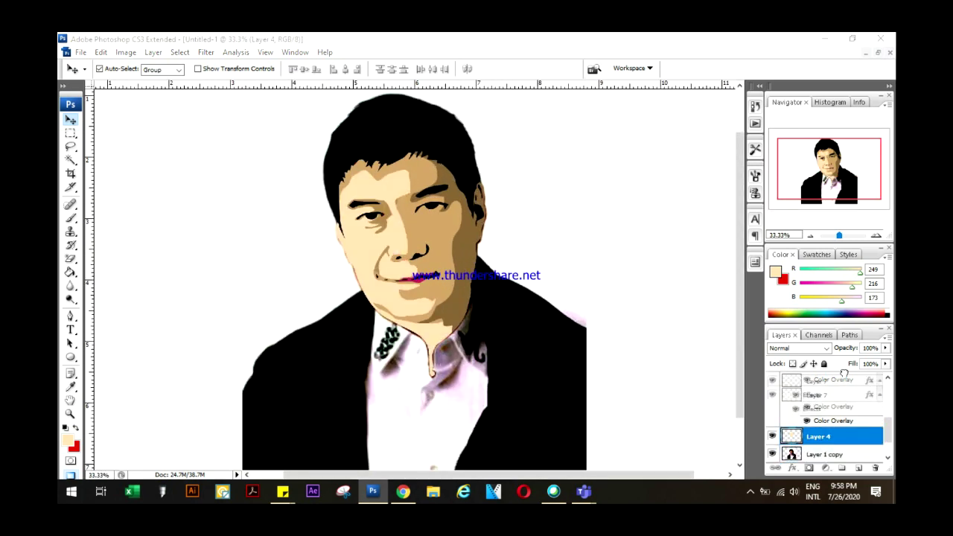
key(ctrl+plus)
key(ctrl+plus)
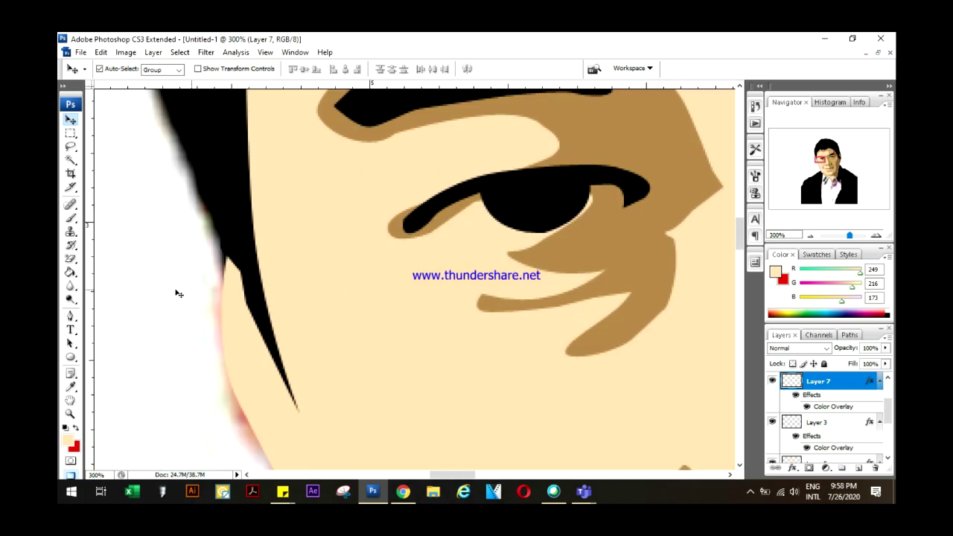
Step: Show Layer 4 and trace the eye opening into a selection
click(771, 454)
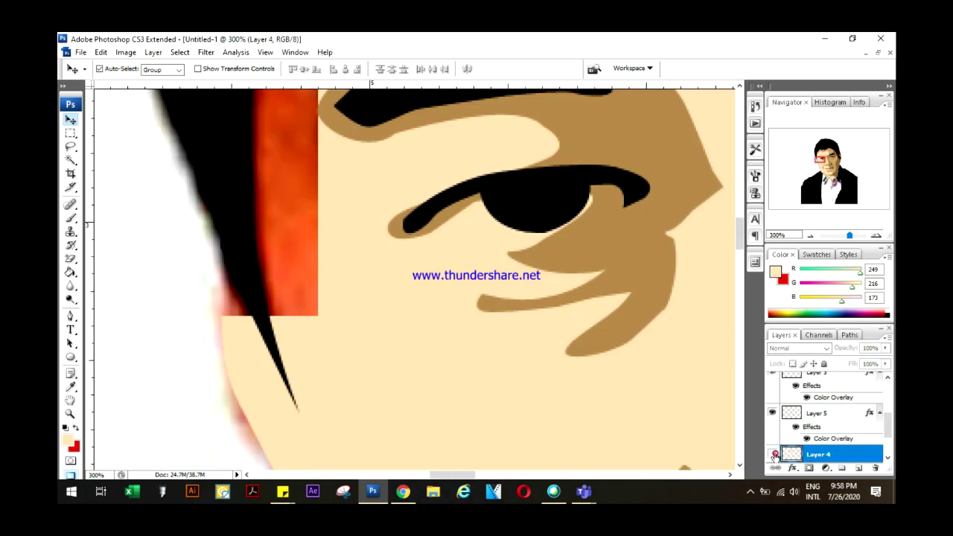
key(p)
click(446, 222)
click(505, 235)
click(446, 222)
key(ctrl+Return)
Step: Fill the eye selection with white on a new layer, then deselect
key(v)
key(g)
click(859, 468)
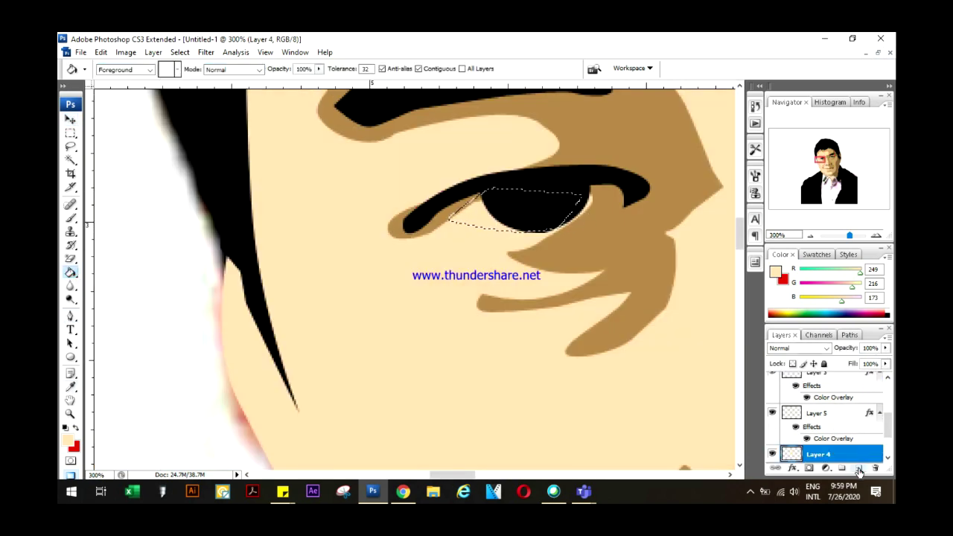
click(69, 442)
click(479, 193)
click(755, 185)
click(570, 212)
key(ctrl+d)
Step: Select Layer 5 and toggle Layer 7's visibility to compare with the photo
click(484, 478)
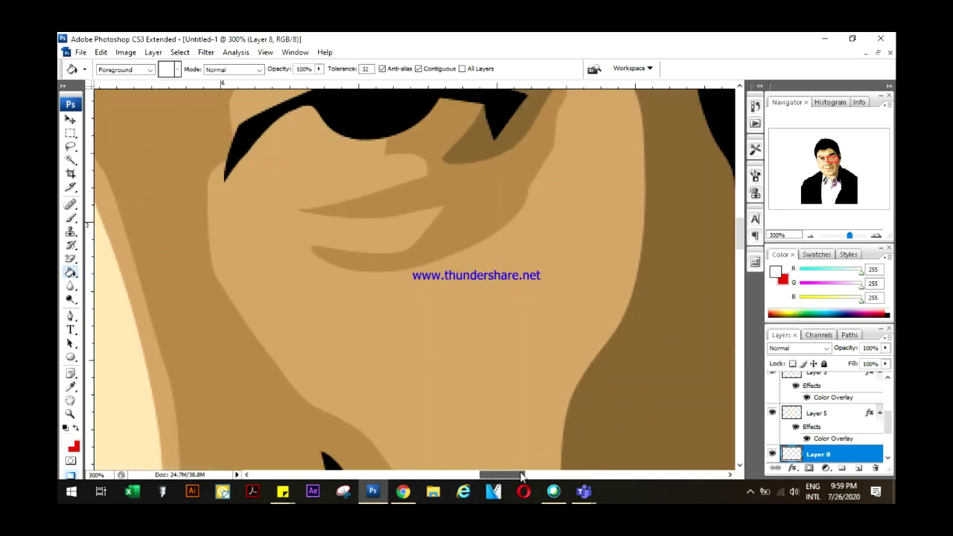
key(v)
click(815, 412)
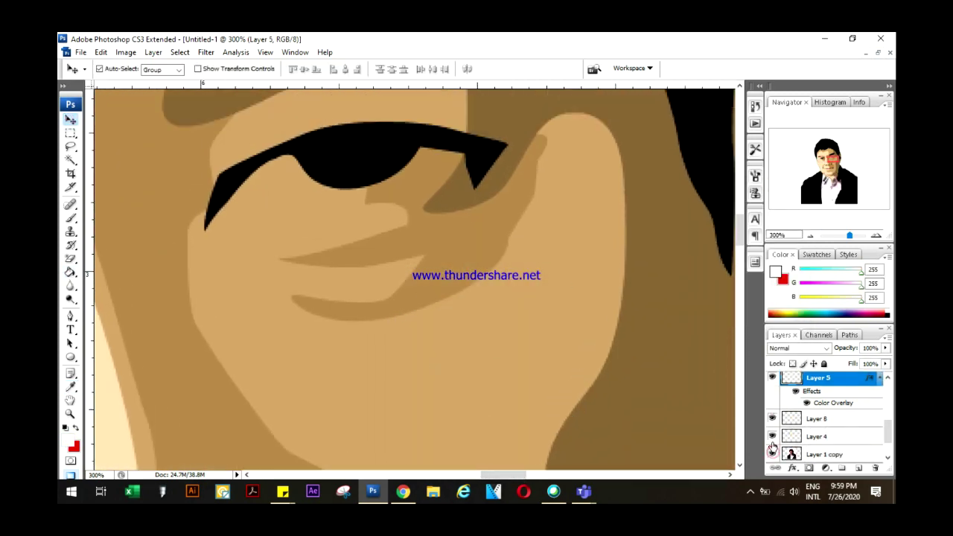
click(775, 382)
click(774, 381)
key(p)
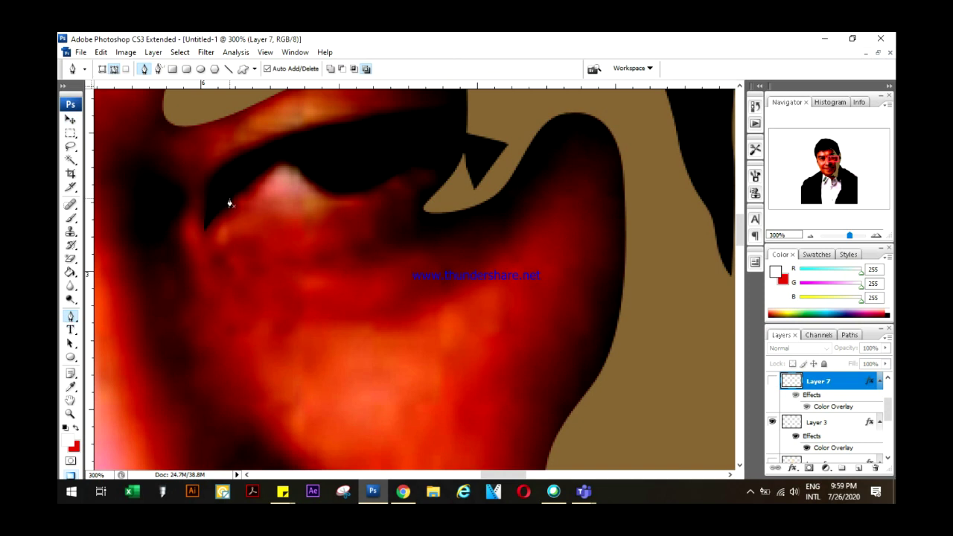
key(ctrl+minus)
key(ctrl+minus)
key(ctrl+minus)
key(v)
Step: Add new empty layers for the remaining eye whites, showing the shadow layer and hiding Layer 10
key(ctrl+shift+alt+n)
key(g)
key(v)
click(772, 398)
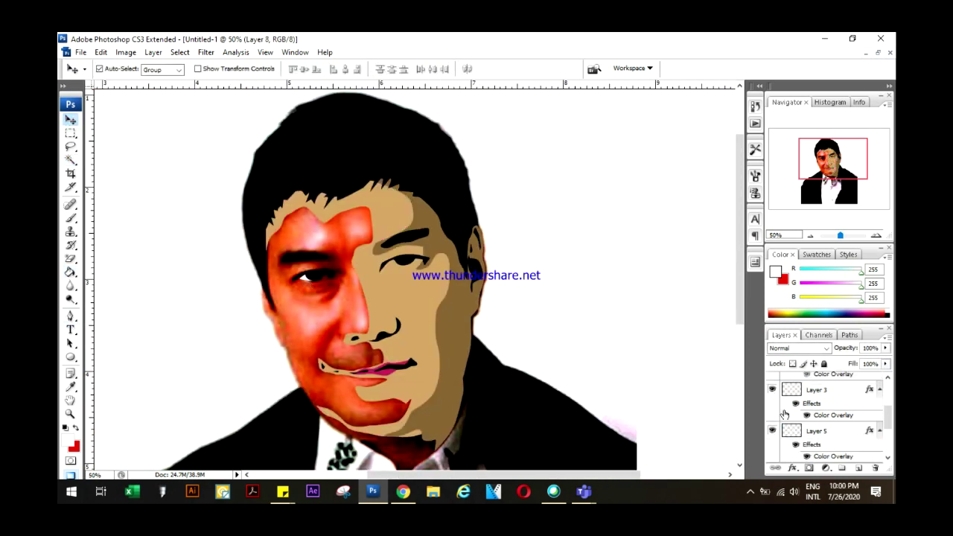
key(ctrl+shift+alt+n)
key(ctrl+shift+alt+n)
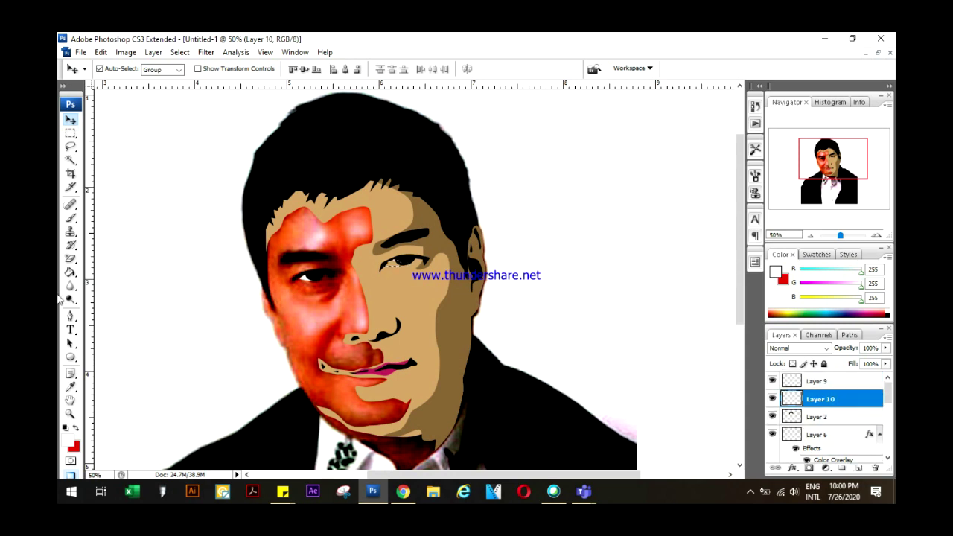
key(g)
click(808, 417)
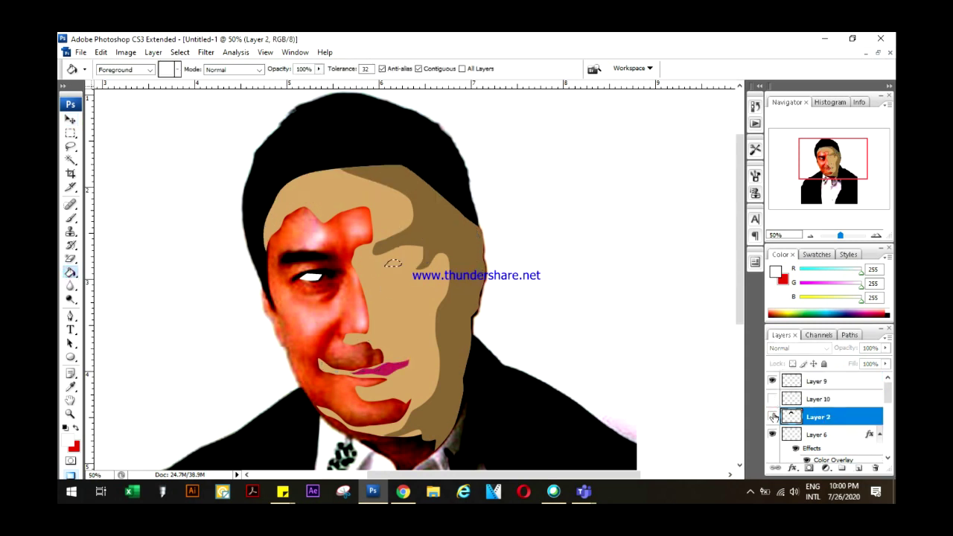
click(772, 398)
key(ctrl+shift+alt+n)
key(v)
Step: Hide the orange photo layer and move the Layer 1 copy beside the cartoon
scroll(827, 417, down, 3)
scroll(826, 416, down, 3)
click(772, 437)
click(826, 419)
key(ctrl+minus)
mouse_move(493, 410)
mouse_down()
mouse_move(621, 370)
mouse_move(494, 383)
mouse_move(500, 410)
mouse_move(670, 366)
mouse_move(601, 344)
mouse_move(558, 346)
mouse_up()
Step: Zoom in and toggle the red photo overlay while tracing the face highlight paths
key(p)
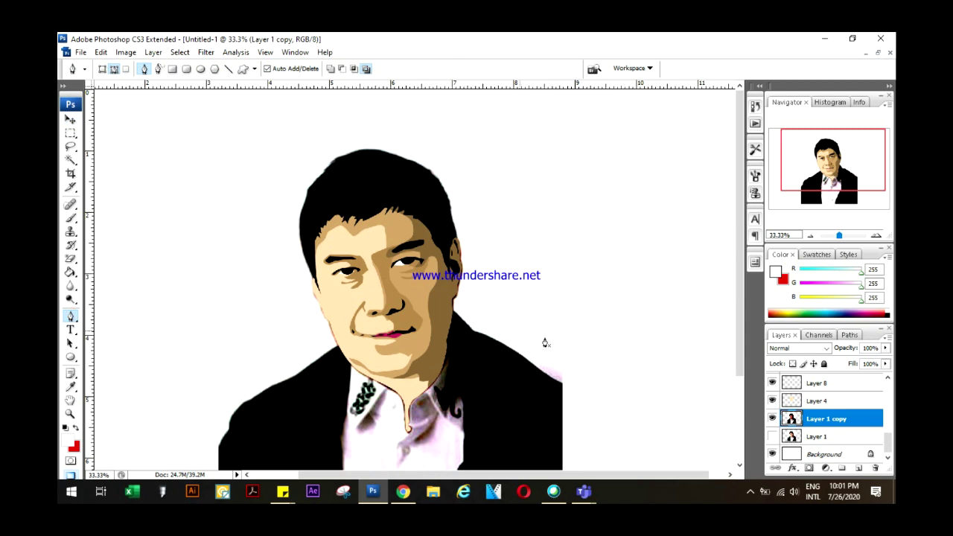
key(ctrl+plus)
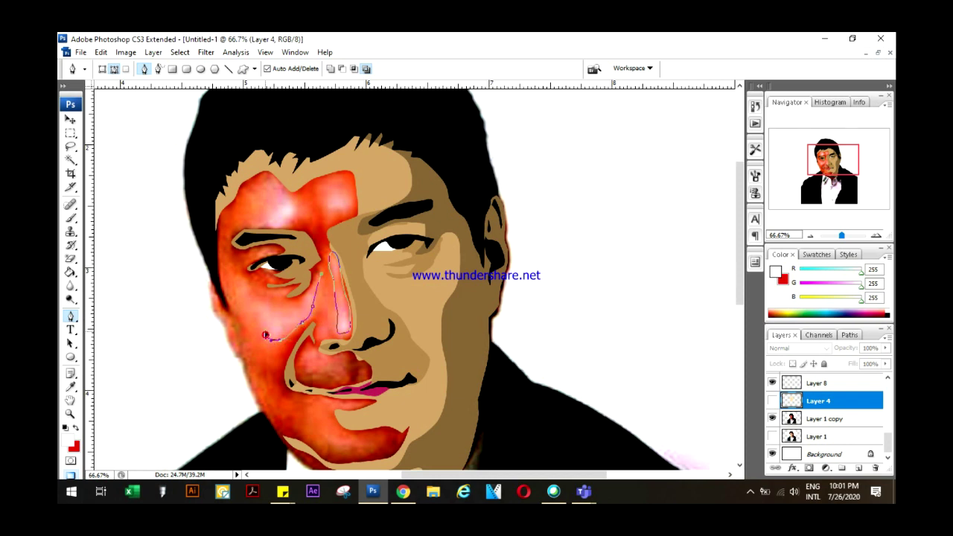
scroll(328, 313, down, 3)
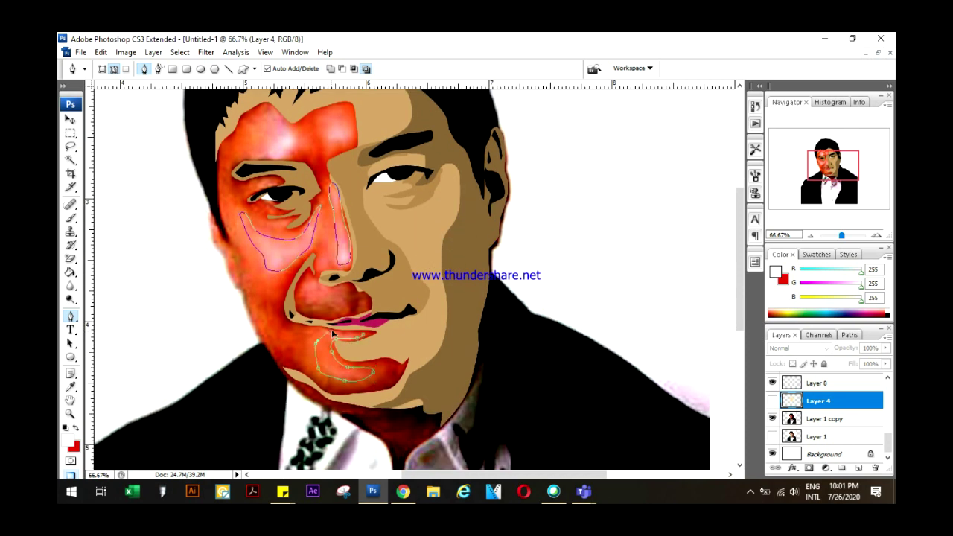
scroll(333, 334, up, 2)
scroll(342, 260, up, 1)
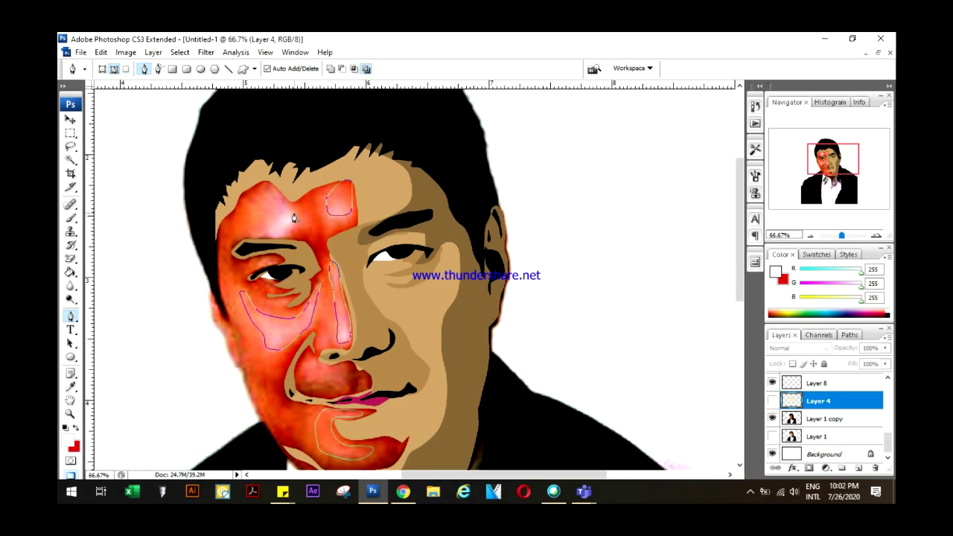
scroll(285, 207, down, 1)
scroll(285, 206, down, 1)
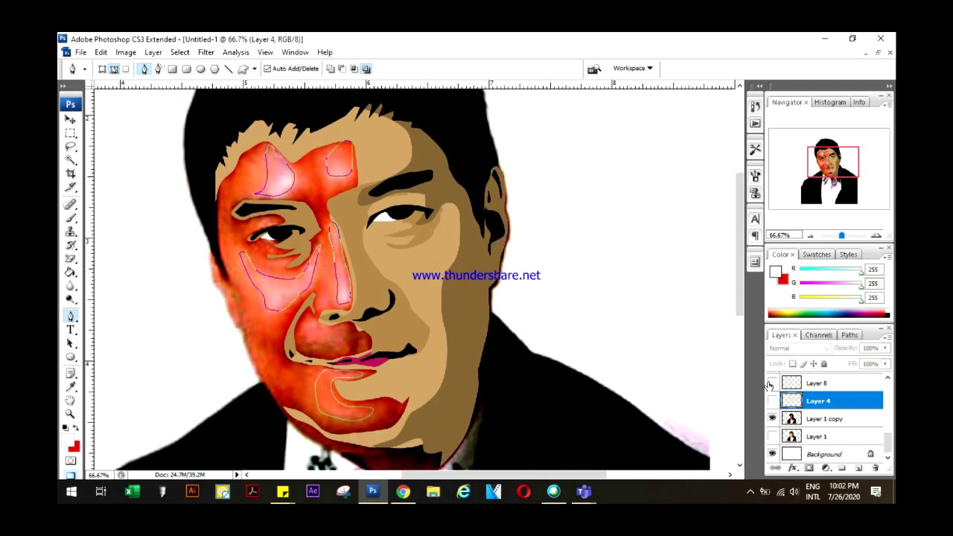
scroll(819, 417, up, 3)
click(771, 432)
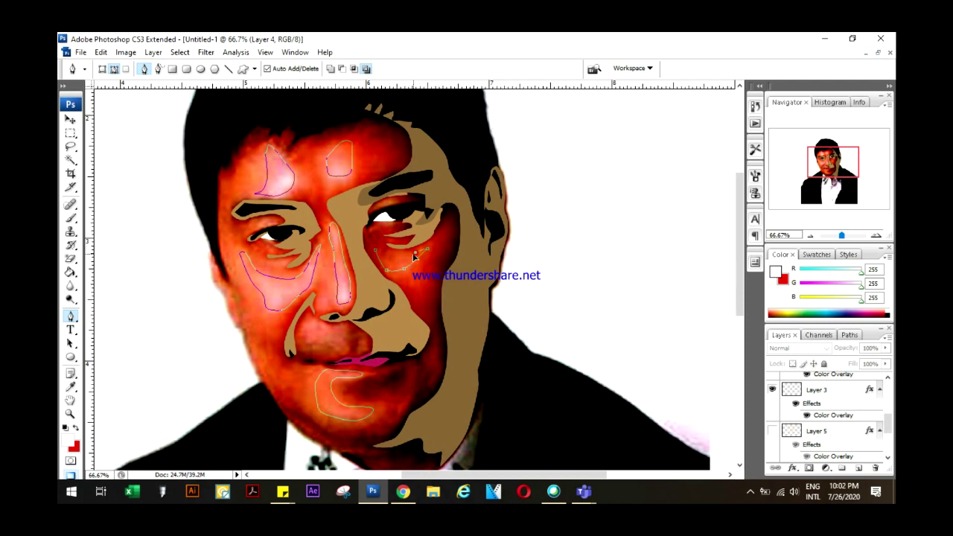
click(70, 119)
click(771, 431)
scroll(818, 417, up, 3)
scroll(818, 417, up, 1)
Step: Fill the traced forehead, nose, cheek and chin highlights with white on Layer 10
click(777, 399)
key(g)
key(ctrl+Return)
key(alt+BackSpace)
key(ctrl+d)
scroll(497, 341, down, 1)
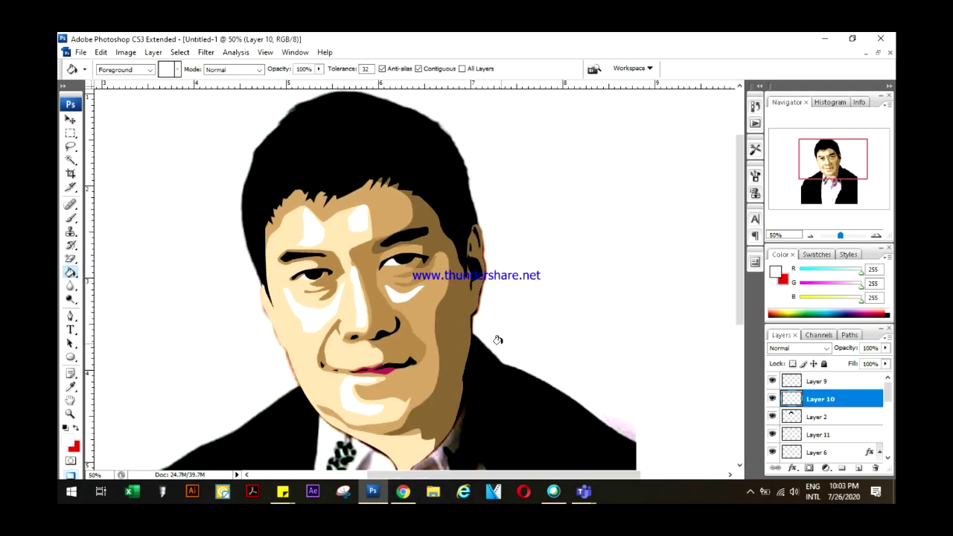
Step: Give Layer 10 a pale skin #f9e6ce Color Overlay sampled from the face
double_click(837, 407)
click(595, 285)
click(802, 170)
click(319, 330)
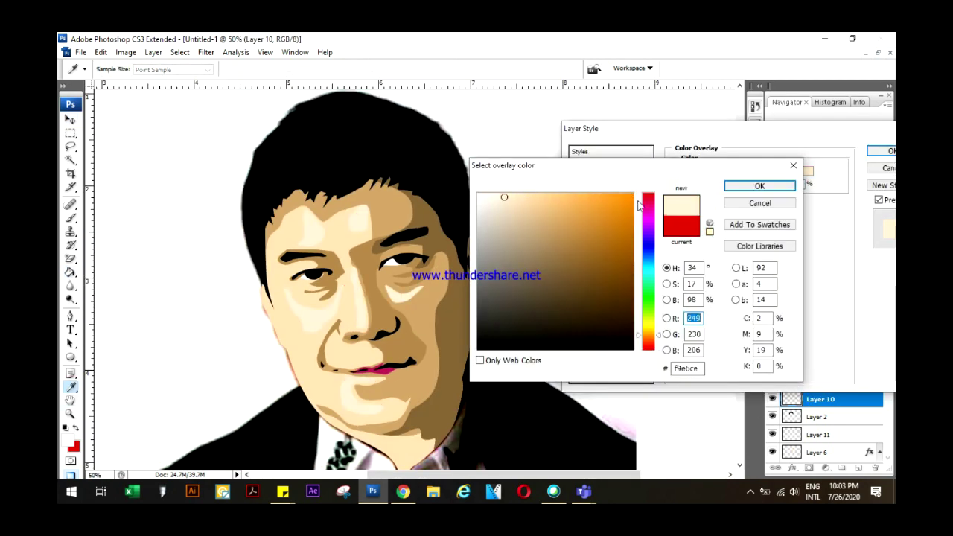
click(759, 185)
key(Return)
Step: Zoom in on the face and add a layer mask to Layer 10
key(v)
key(ctrl+plus)
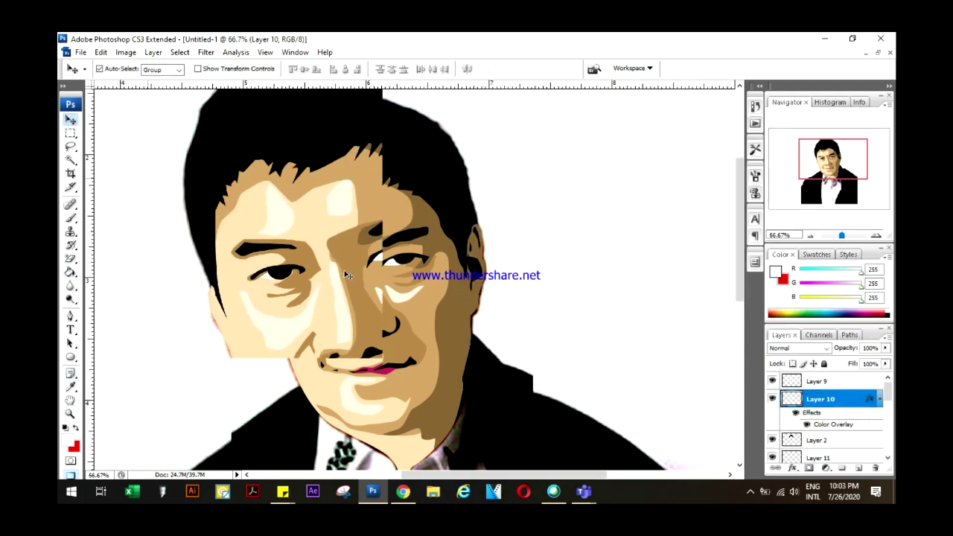
key(ctrl+plus)
click(809, 467)
scroll(446, 224, left, 3)
Step: Brush black at 34% on Layer 10's mask to soften cheek, nose and chin highlights
key(b)
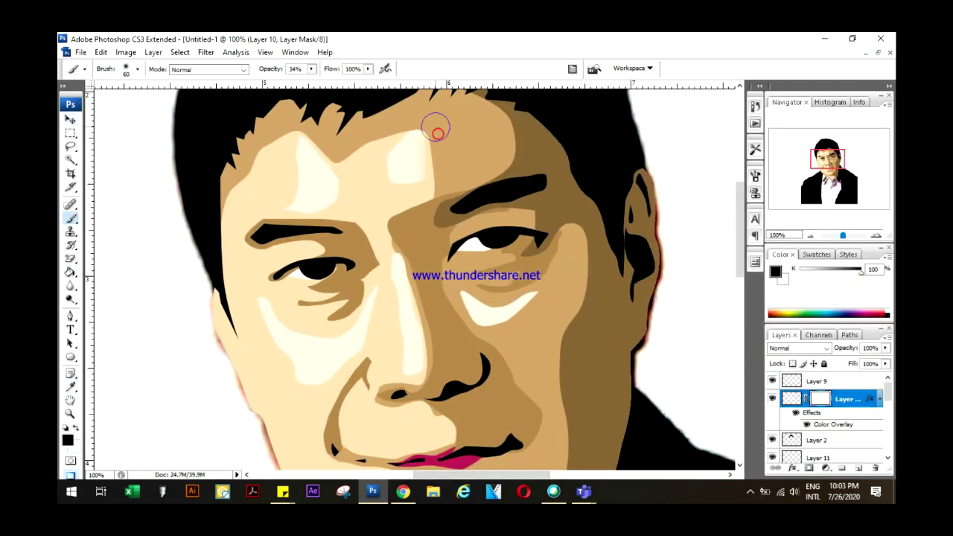
drag(372, 184, 371, 152)
drag(315, 136, 283, 164)
key(ctrl+alt+z)
key(ctrl+alt+z)
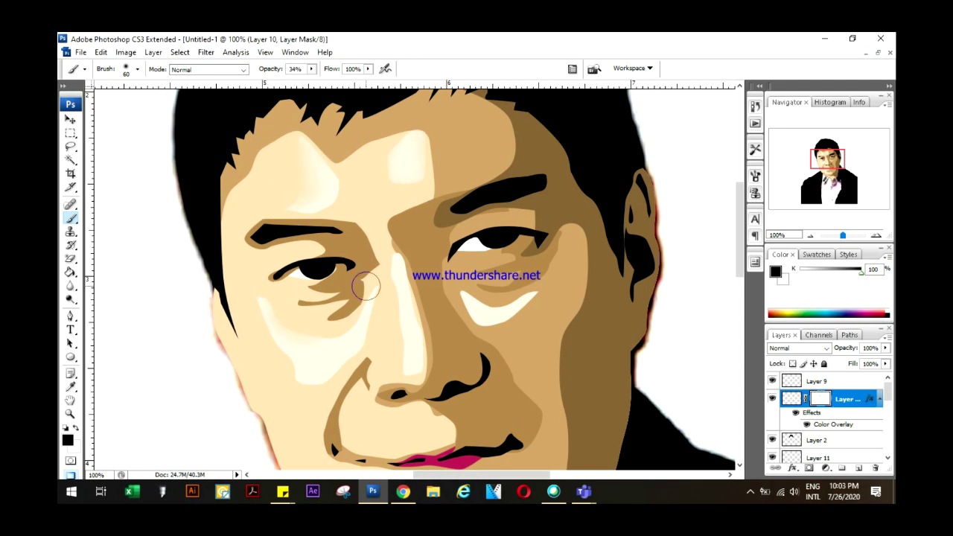
click(408, 249)
click(427, 310)
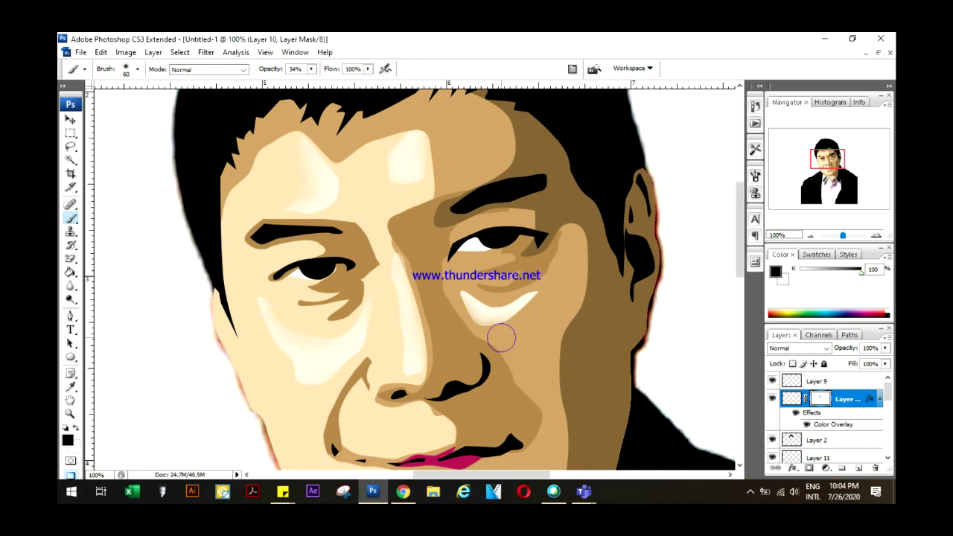
scroll(382, 355, down, 5)
click(398, 363)
scroll(438, 268, up, 2)
scroll(438, 268, up, 3)
Step: Lower Layer 10's opacity to 57% and reposition the original photo layer
key(v)
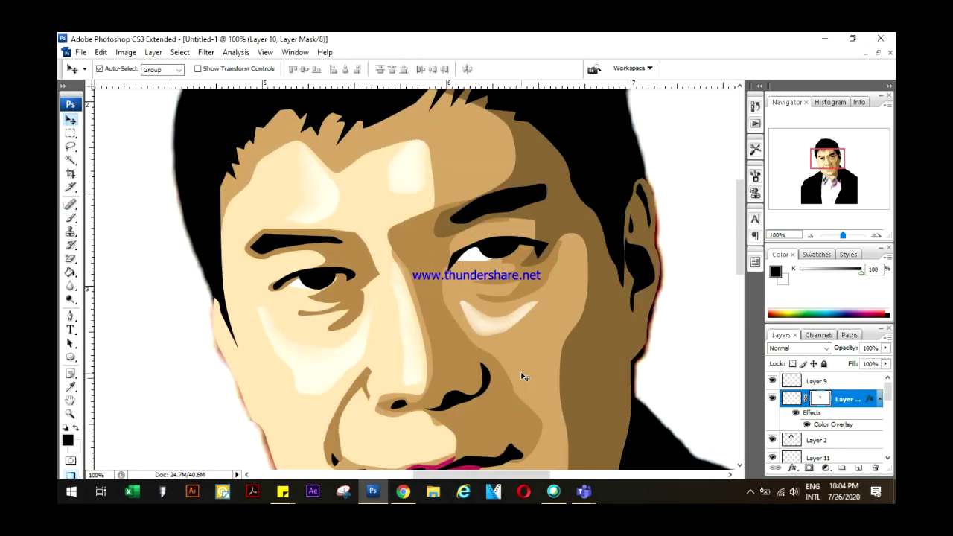
key(ctrl+minus)
key(ctrl+minus)
key(ctrl+minus)
drag(885, 347, 881, 364)
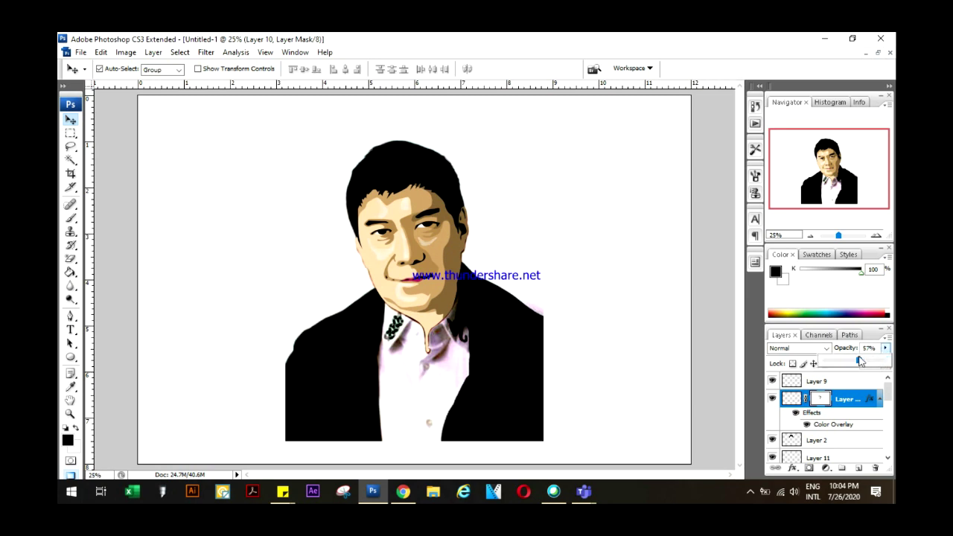
click(541, 245)
click(450, 194)
drag(506, 386, 658, 371)
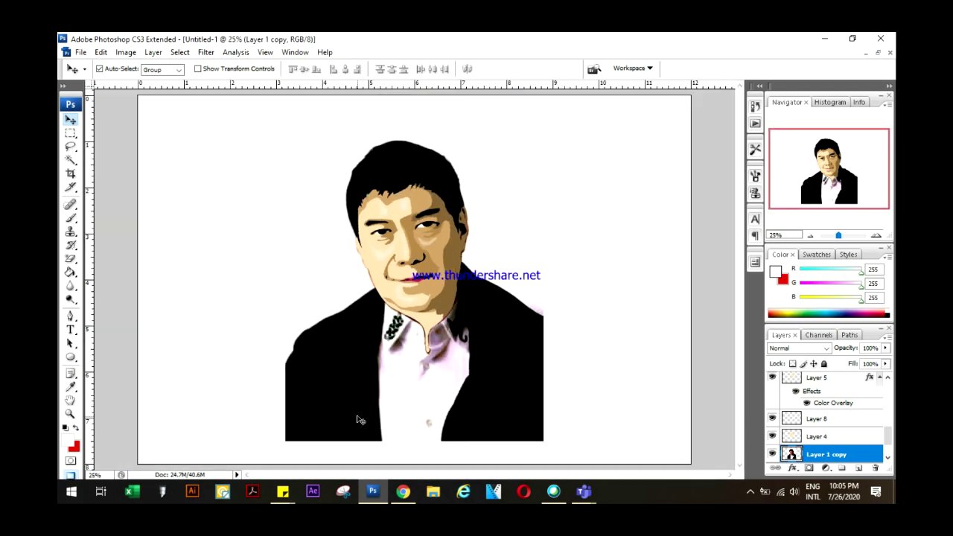
Step: Trace the collar and fill it with flat grey on a new layer
key(ctrl+plus)
key(p)
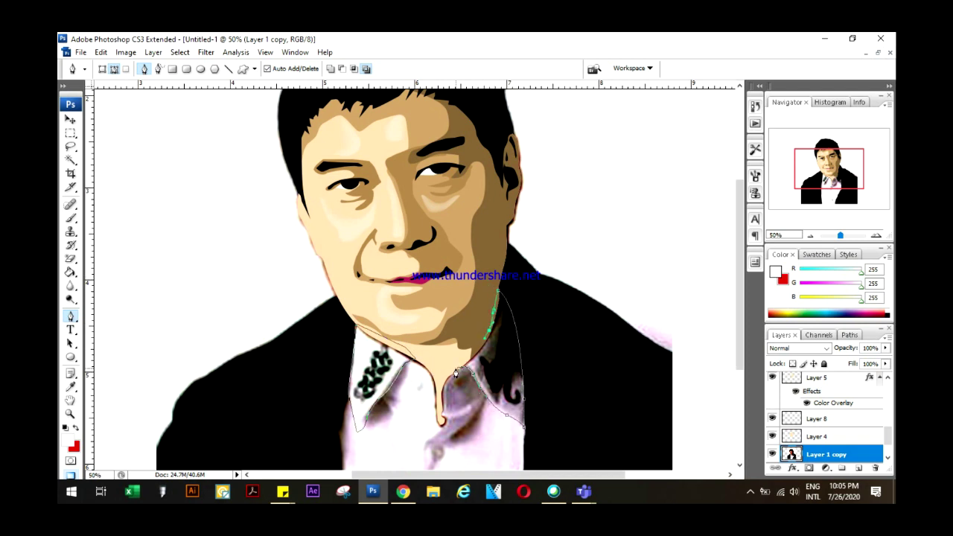
key(ctrl+Return)
click(858, 467)
key(g)
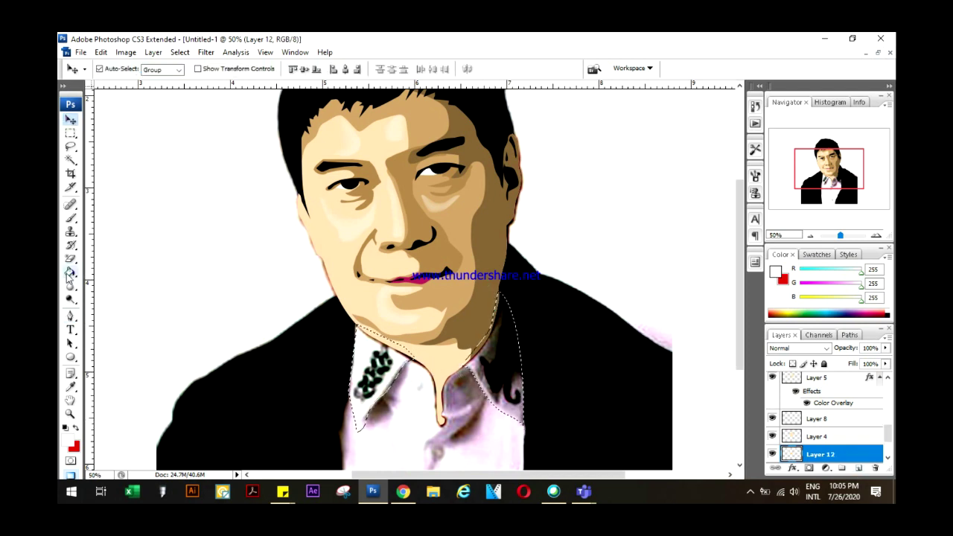
alt+click(497, 265)
click(68, 440)
click(483, 259)
click(762, 185)
click(502, 347)
key(ctrl+d)
Step: Outline the shirt front with the Pen tool, from the right collar to the left collar
scroll(350, 362, down, 5)
key(v)
key(p)
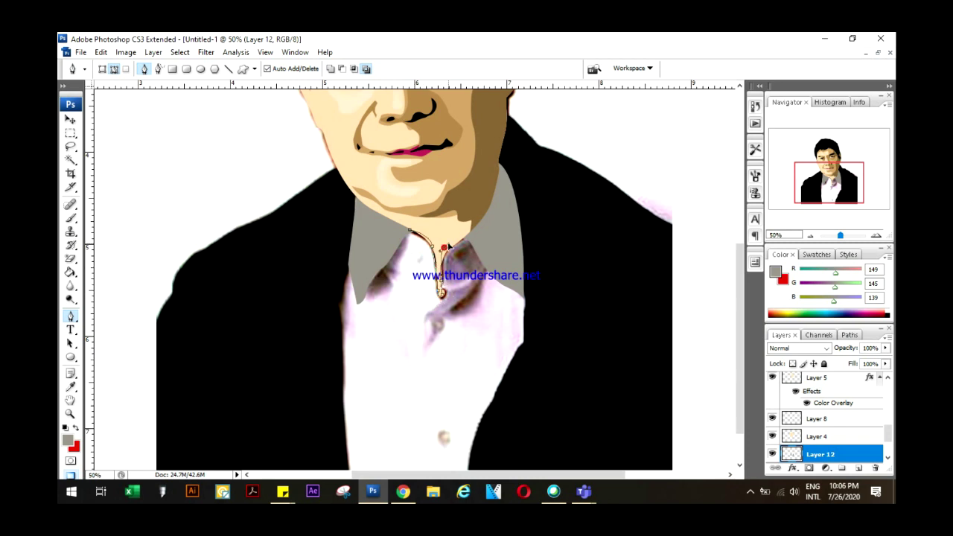
scroll(524, 301, down, 1)
click(521, 294)
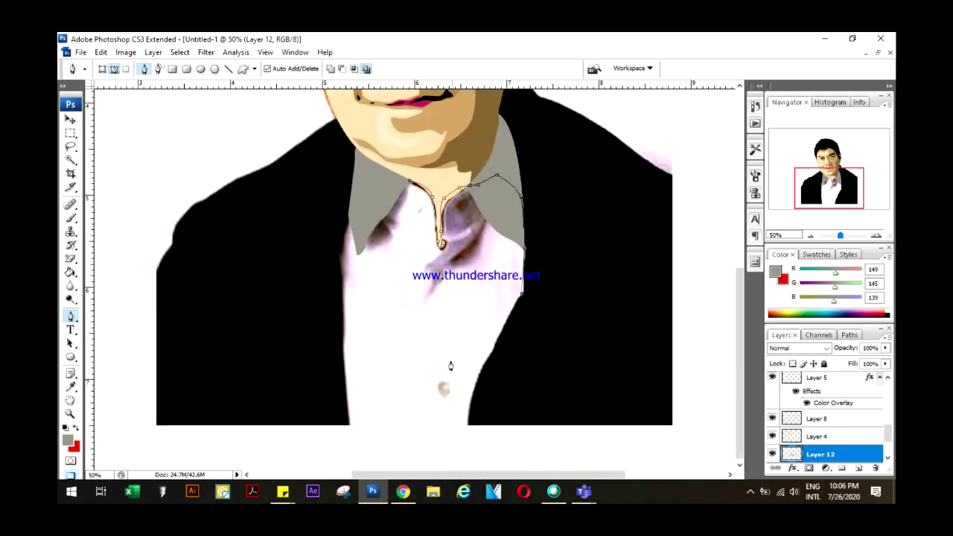
drag(433, 385, 428, 369)
scroll(350, 223, up, 1)
click(350, 253)
click(373, 202)
click(408, 218)
Step: Fill the shirt-front outline with grey on its own new layer
key(ctrl+Return)
key(ctrl+shift+alt+n)
key(g)
key(i)
key(Return)
click(436, 313)
key(ctrl+d)
Step: Outline the placket line down the shirt to the bottom with the Pen tool
scroll(442, 311, up, 3)
scroll(442, 312, down, 3)
scroll(440, 318, up, 2)
scroll(440, 319, down, 1)
key(p)
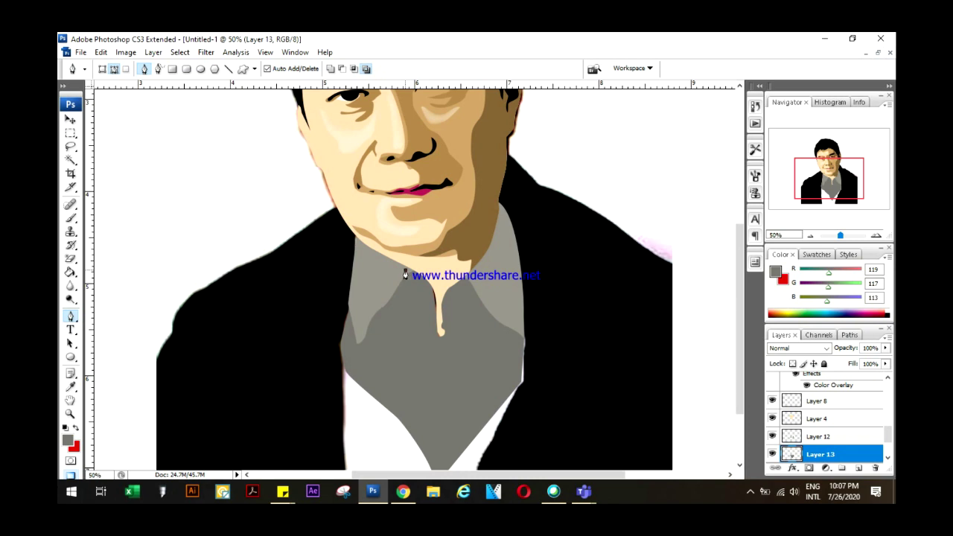
click(439, 355)
click(429, 389)
scroll(436, 417, down, 2)
click(438, 441)
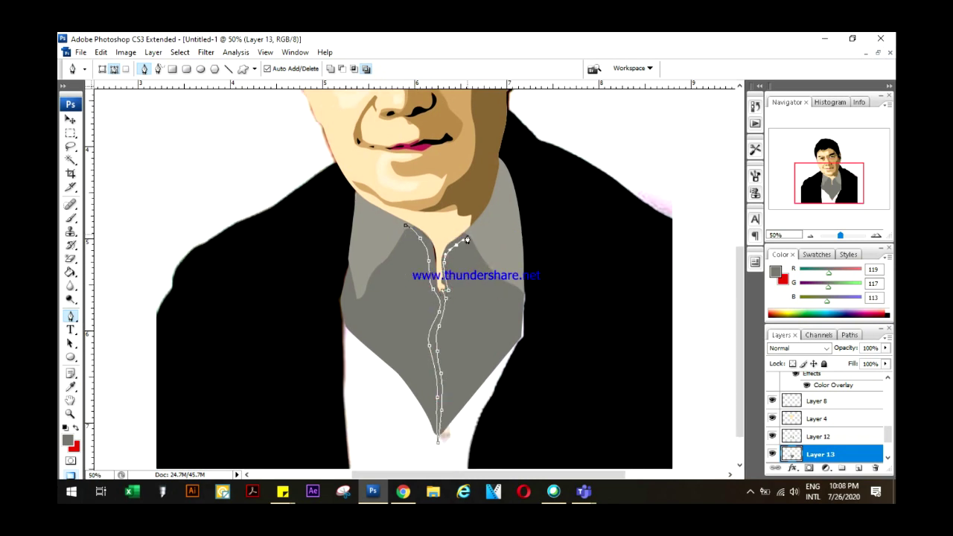
click(419, 223)
Step: Fill the placket shape on a new layer and give it a dark Color Overlay
key(ctrl+Return)
key(alt+BackSpace)
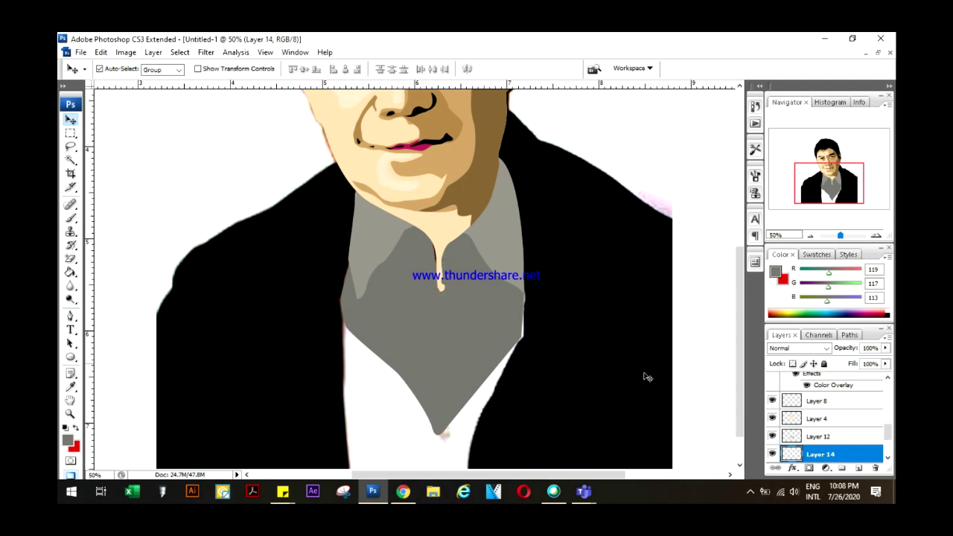
double_click(863, 454)
click(575, 288)
click(819, 171)
click(568, 266)
key(Return)
key(Return)
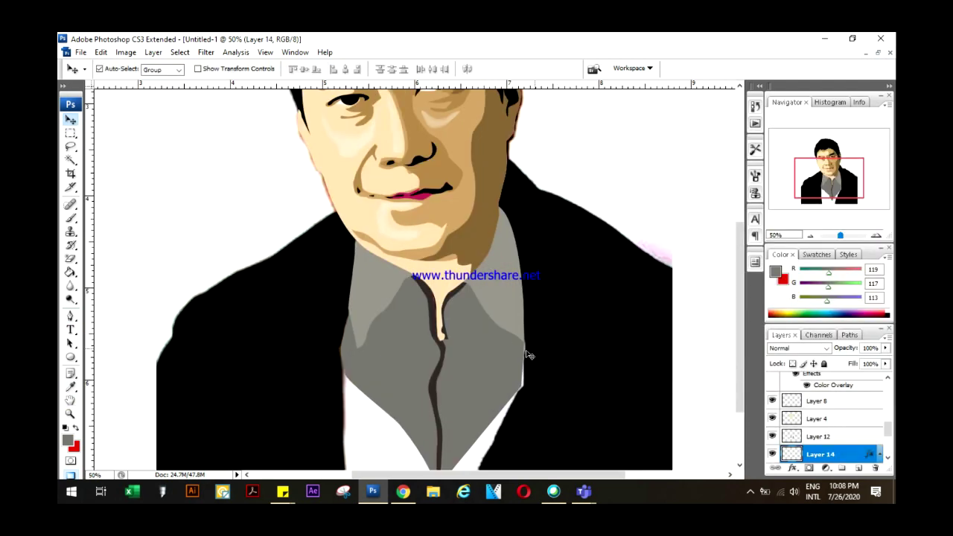
Step: Make a round black button on the placket and duplicate it lower down
click(71, 133)
click(99, 143)
scroll(452, 350, down, 1)
mouse_move(442, 341)
mouse_down()
mouse_move(454, 355)
mouse_move(451, 402)
mouse_up()
key(g)
key(d)
key(alt+BackSpace)
key(v)
key(ctrl+t)
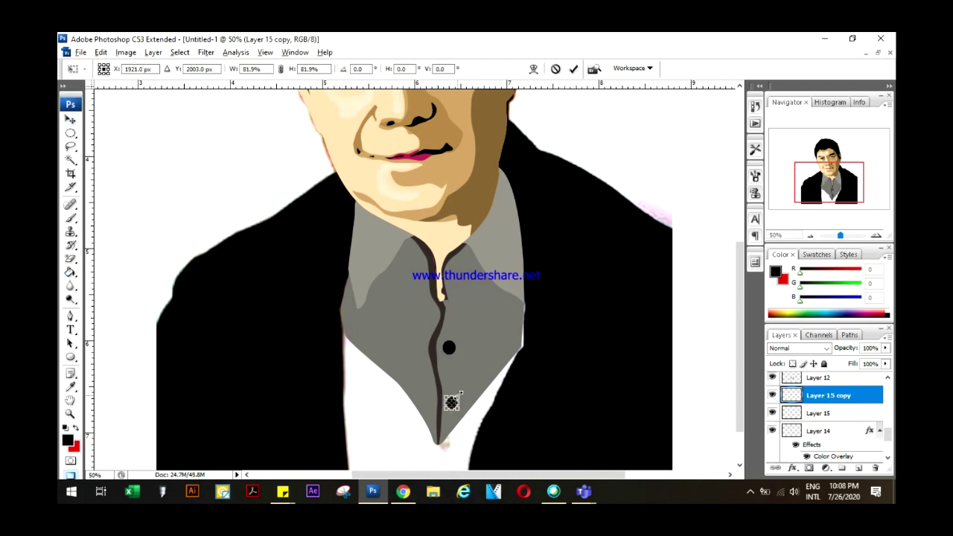
key(Return)
Step: Begin a Pen path for the collar fold
scroll(469, 392, up, 1)
key(p)
drag(413, 269, 405, 290)
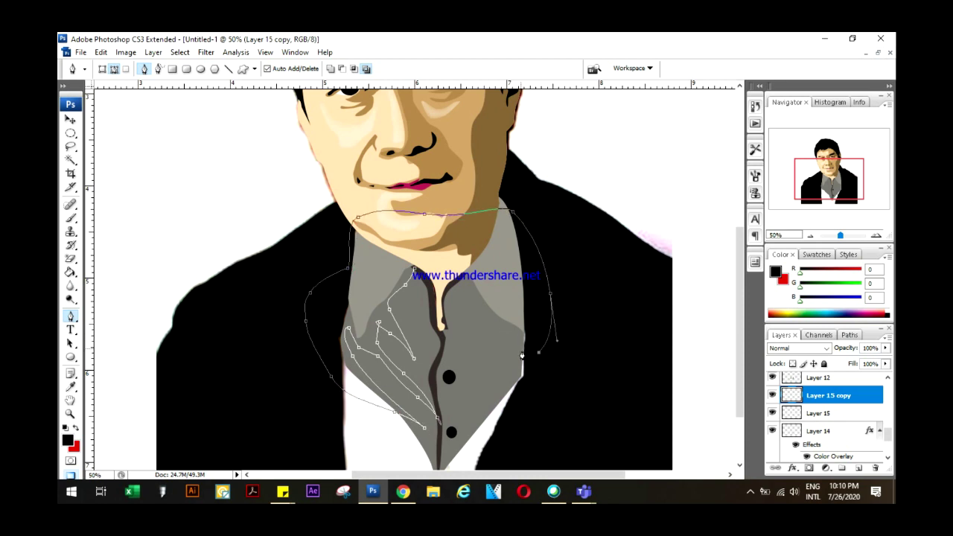
Step: Complete the collar shading shape with a darker grey (777571) Color Overlay on Layer 16
scroll(522, 355, down, 2)
click(488, 384)
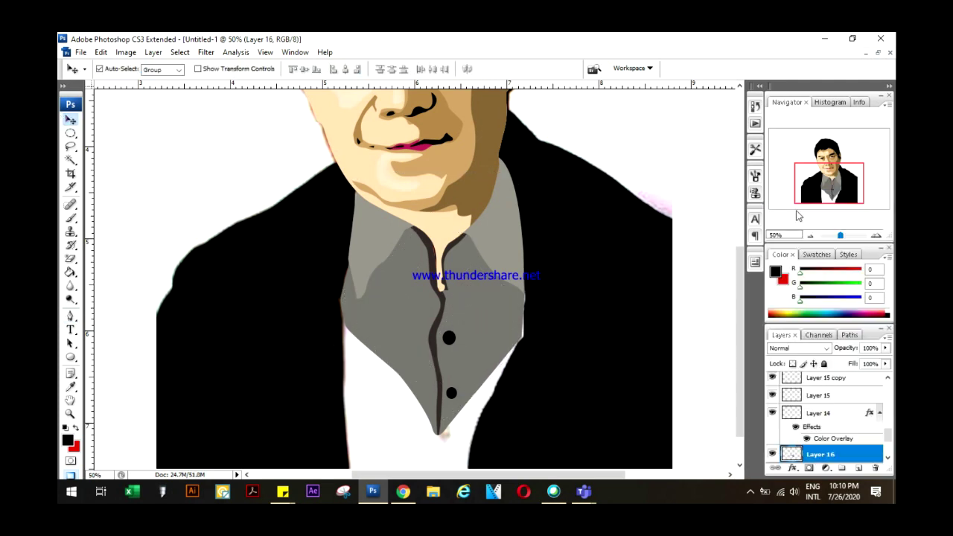
click(804, 170)
click(484, 287)
key(Return)
key(Return)
click(70, 317)
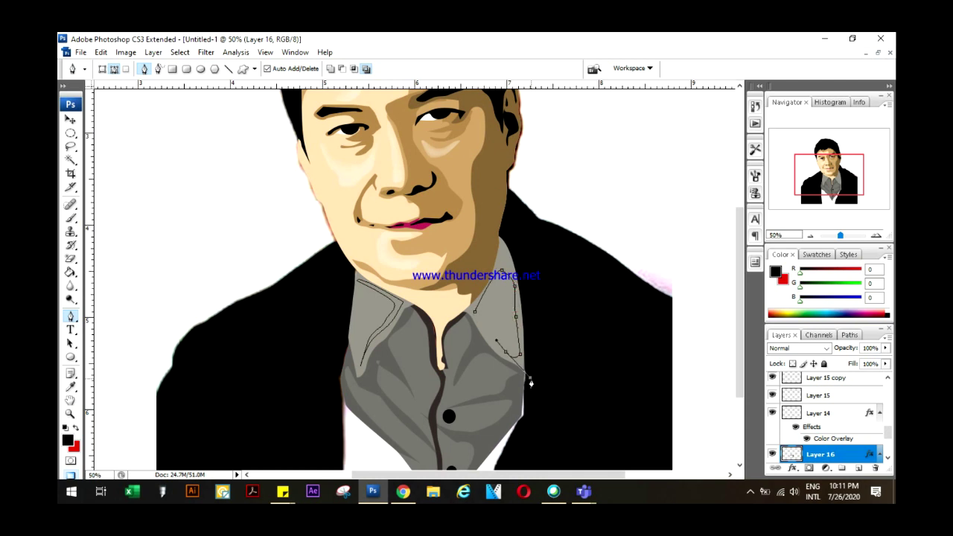
Step: Put the collar highlight on Layer 17 with a light grey cccaca Color Overlay
key(ctrl+j)
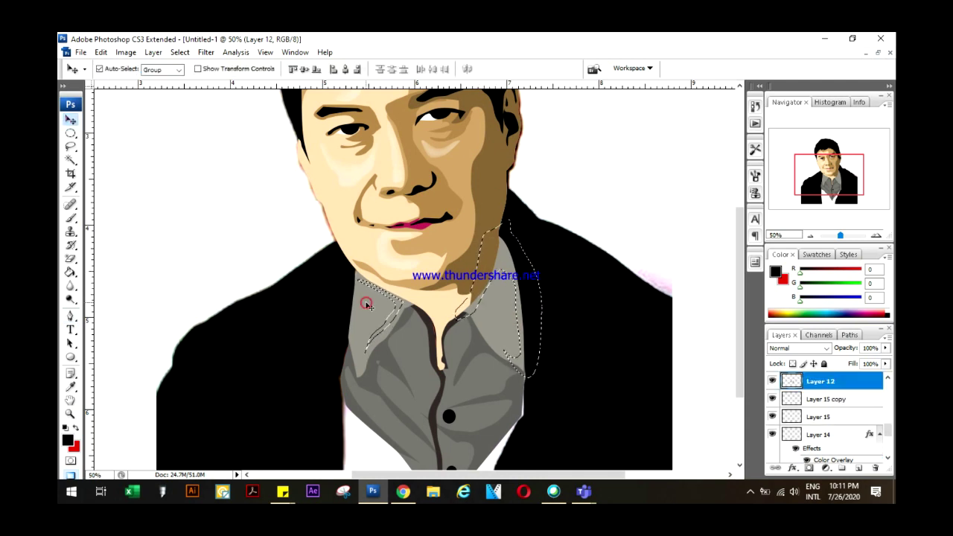
right_click(819, 387)
click(814, 132)
click(804, 170)
click(480, 218)
click(780, 185)
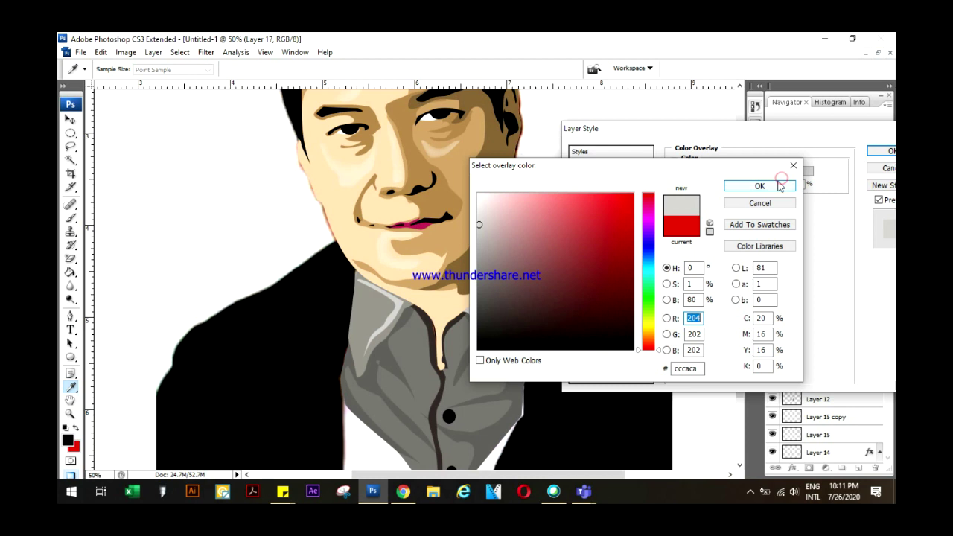
key(Return)
Step: Start outlining the jacket across the chest with the Pen tool
scroll(604, 379, down, 5)
click(71, 316)
click(340, 188)
click(292, 221)
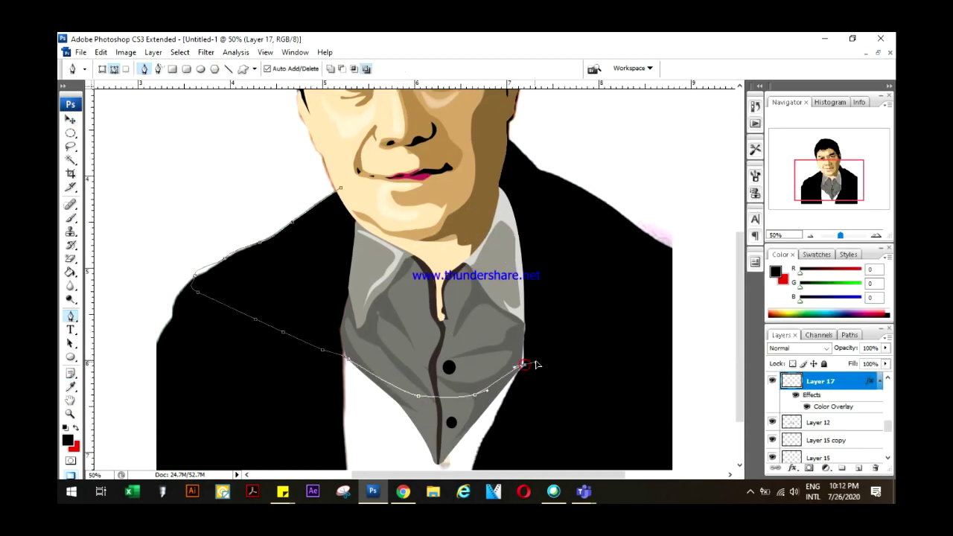
key(ctrl+minus)
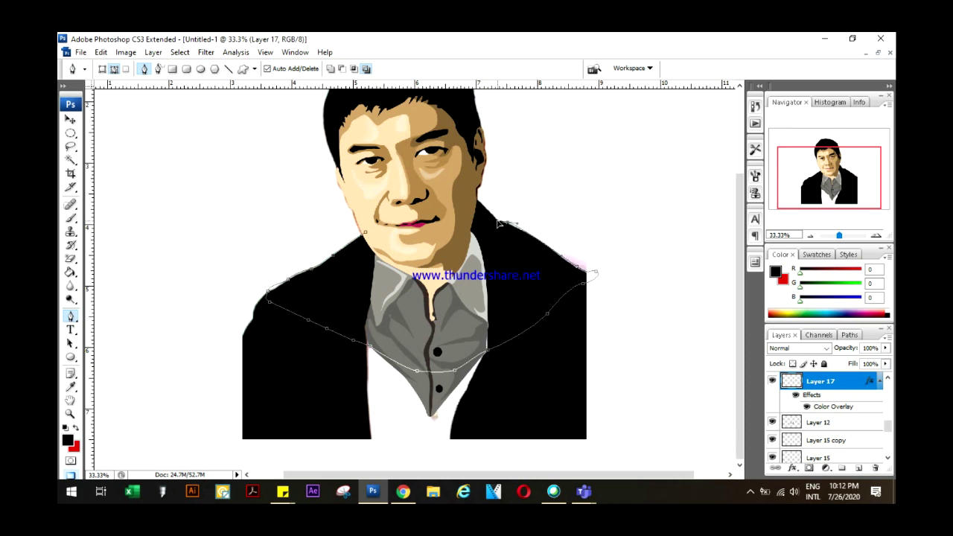
Step: Fill the jacket outline black on new Layer 18
scroll(363, 236, up, 2)
key(ctrl+Return)
key(v)
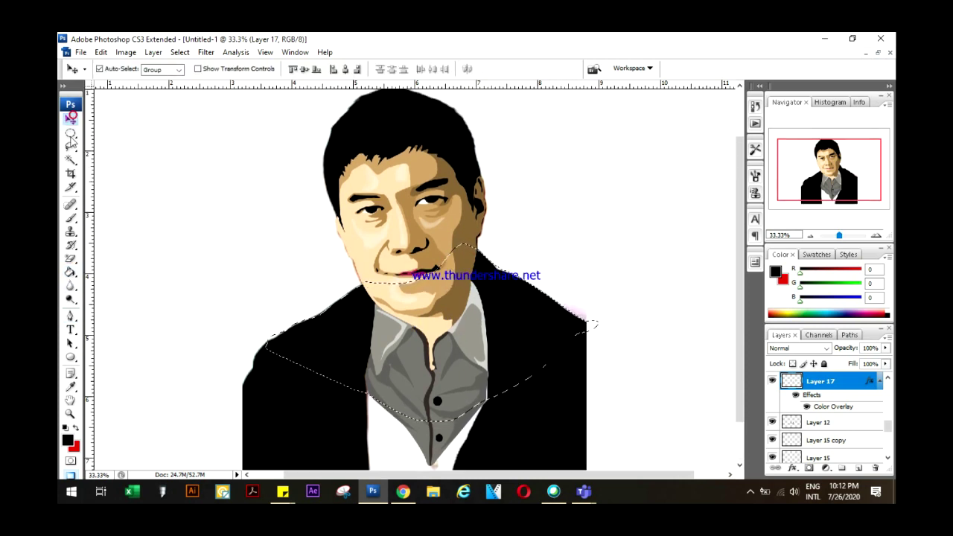
key(ctrl+shift+alt+n)
key(g)
click(330, 344)
key(ctrl+d)
key(v)
scroll(612, 397, up, 2)
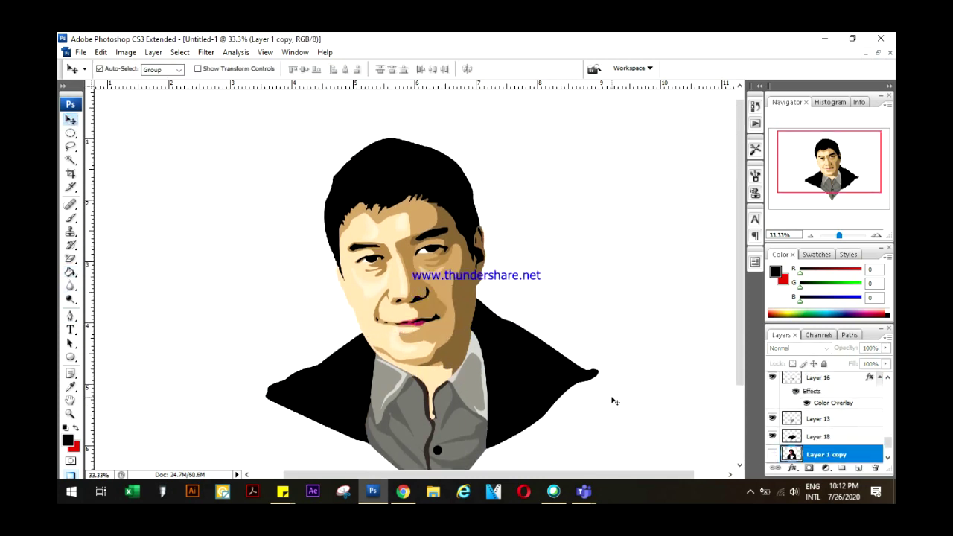
Step: Trace the right jacket edge shape and fill it black on a new layer
key(p)
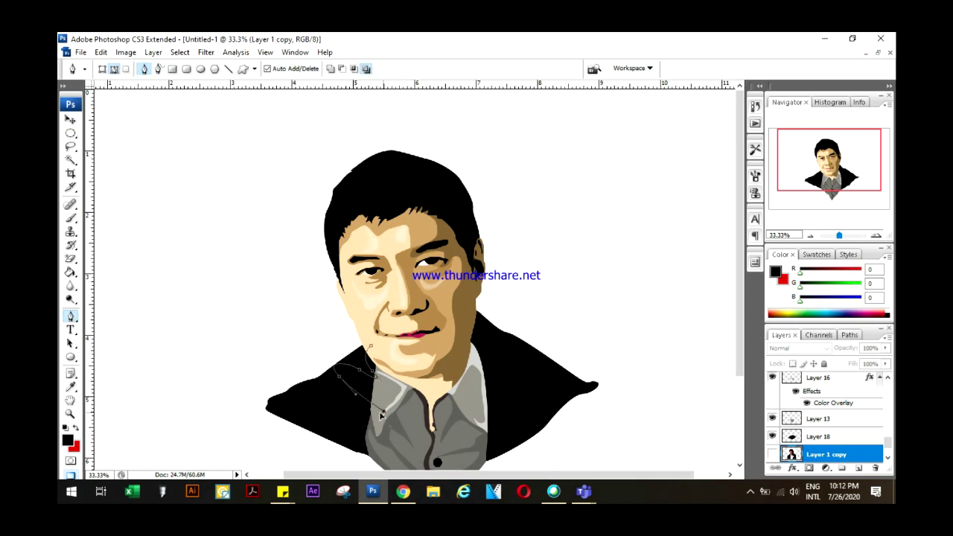
scroll(498, 365, down, 1)
drag(509, 401, 491, 452)
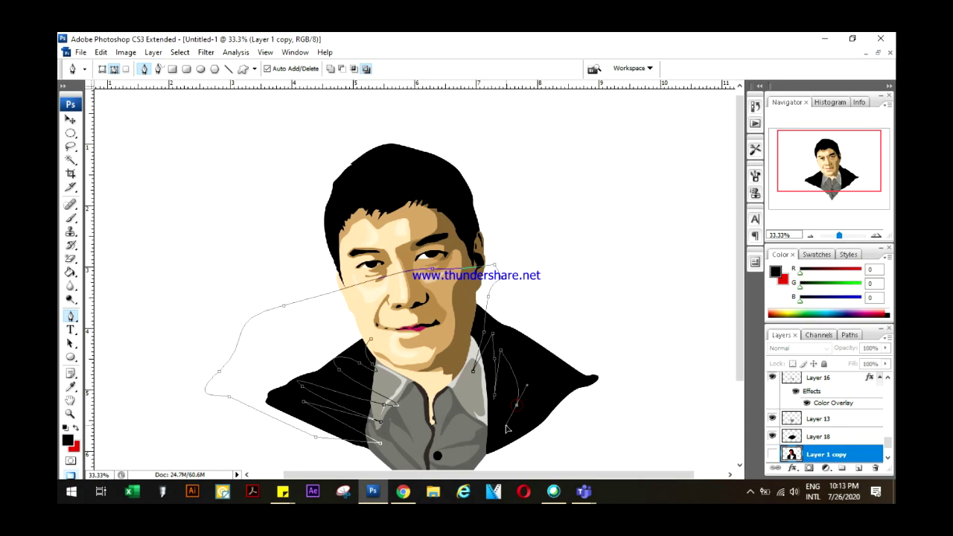
scroll(519, 434, down, 2)
drag(597, 326, 614, 325)
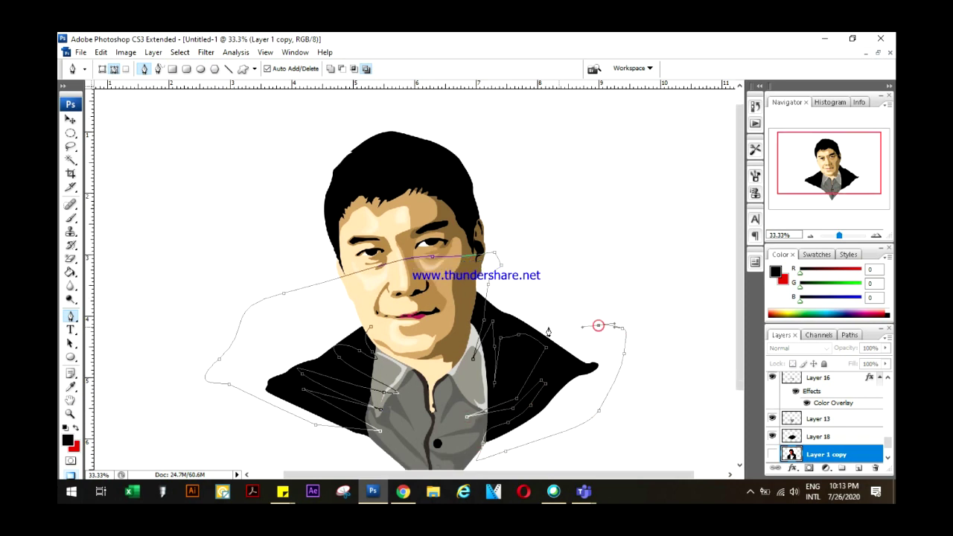
key(ctrl+Return)
key(alt+BackSpace)
key(ctrl+d)
Step: Give that layer a near-black Color Overlay, then slide the original photo left
double_click(848, 436)
click(600, 288)
click(804, 171)
click(485, 344)
key(Return)
key(Return)
key(v)
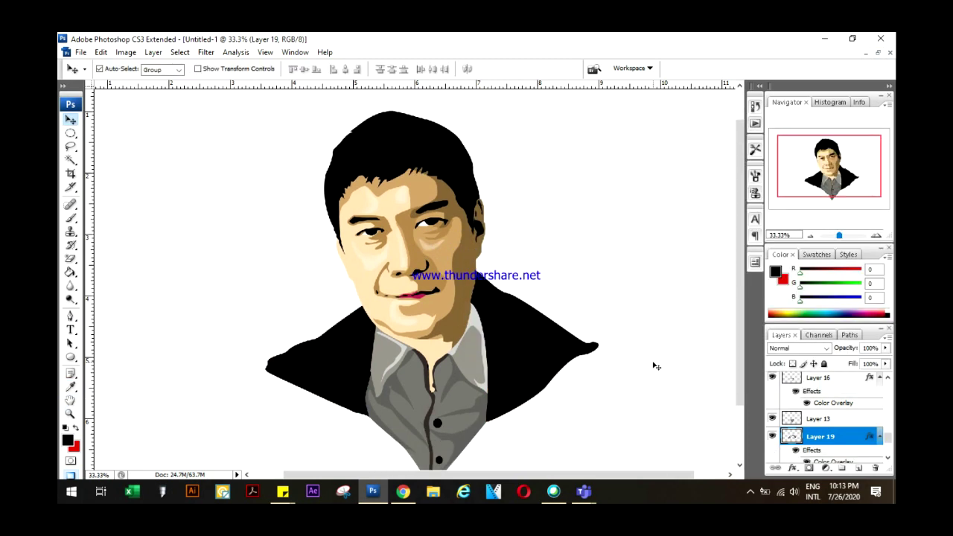
key(ctrl+minus)
drag(655, 365, 310, 453)
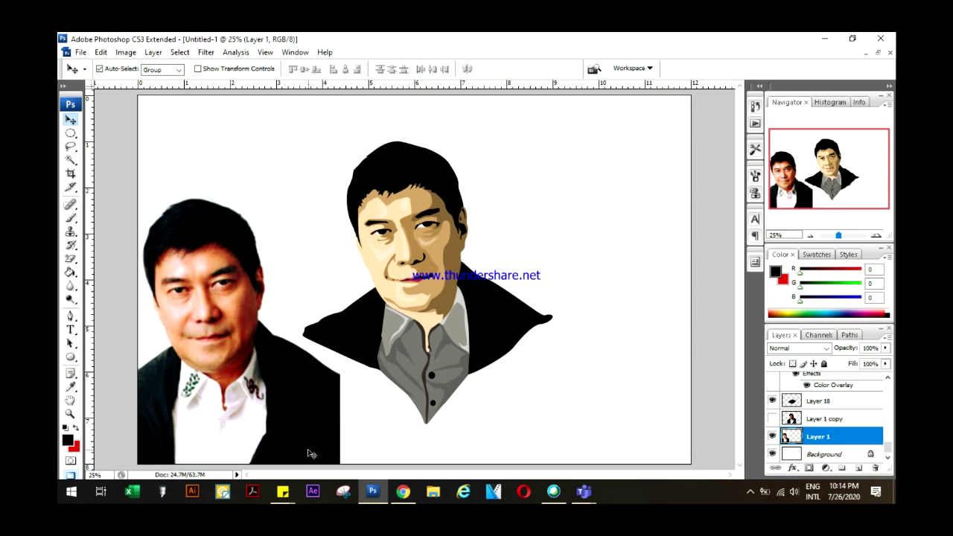
Step: Hide the original photo and add Layer 20 above the background
click(772, 436)
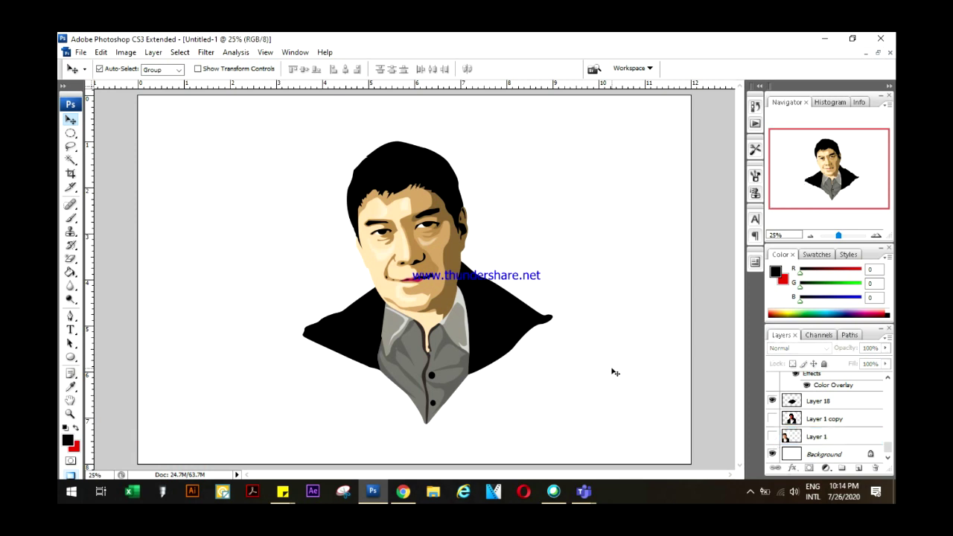
click(823, 454)
click(858, 467)
Step: Fill Layer 20 with dark red using the Paint Bucket, then hide it
key(g)
click(256, 383)
key(ctrl+z)
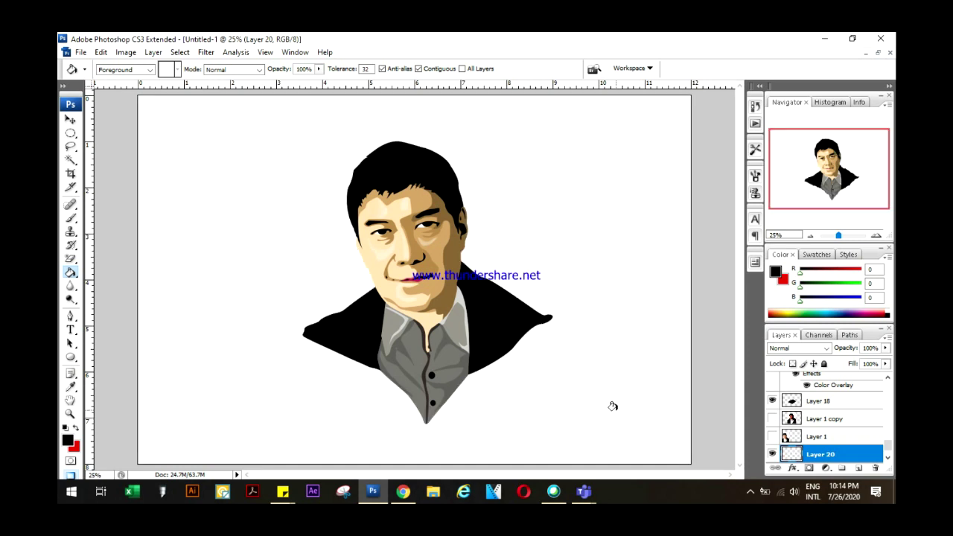
click(612, 405)
click(67, 440)
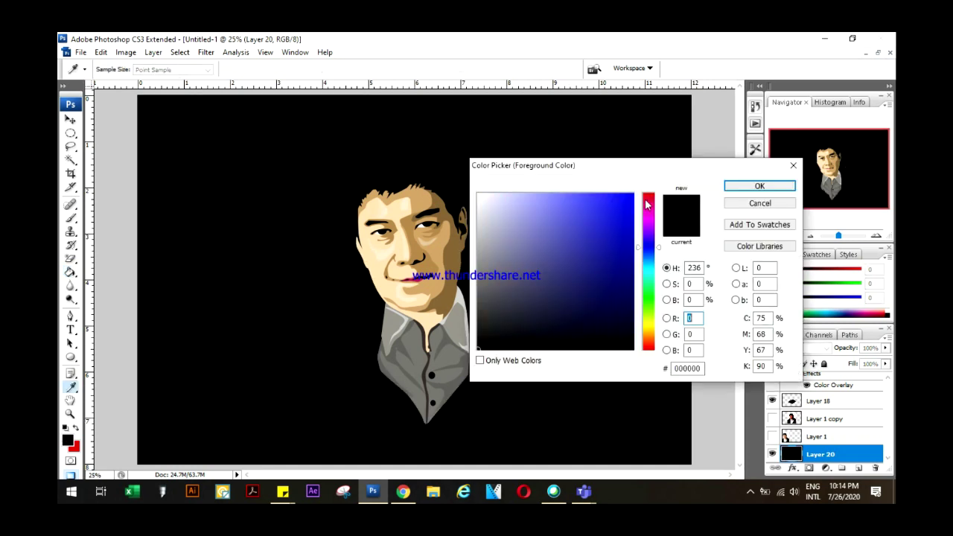
click(627, 263)
key(Return)
click(772, 453)
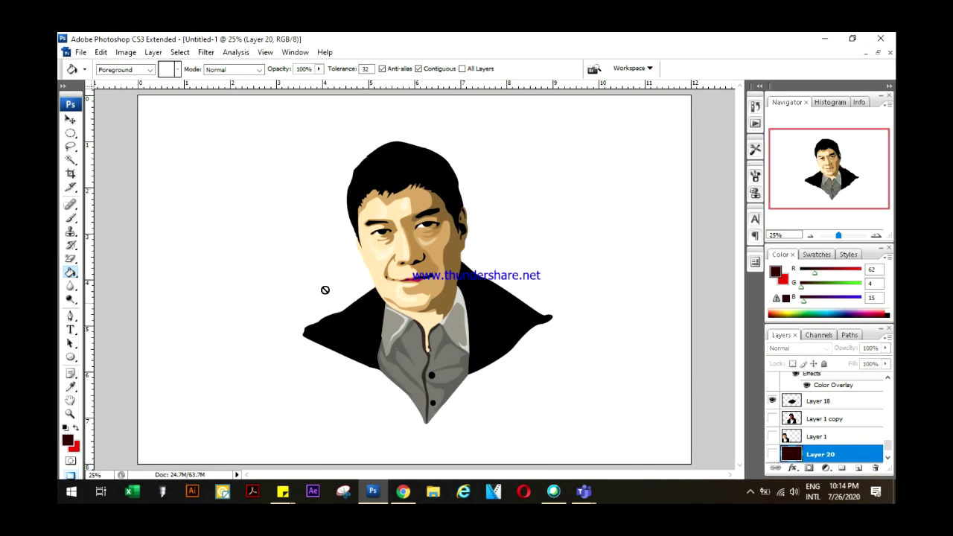
key(v)
click(576, 255)
Step: Paste the page title copied from Chrome as a new text layer over the portrait
key(ctrl+plus)
key(ctrl+minus)
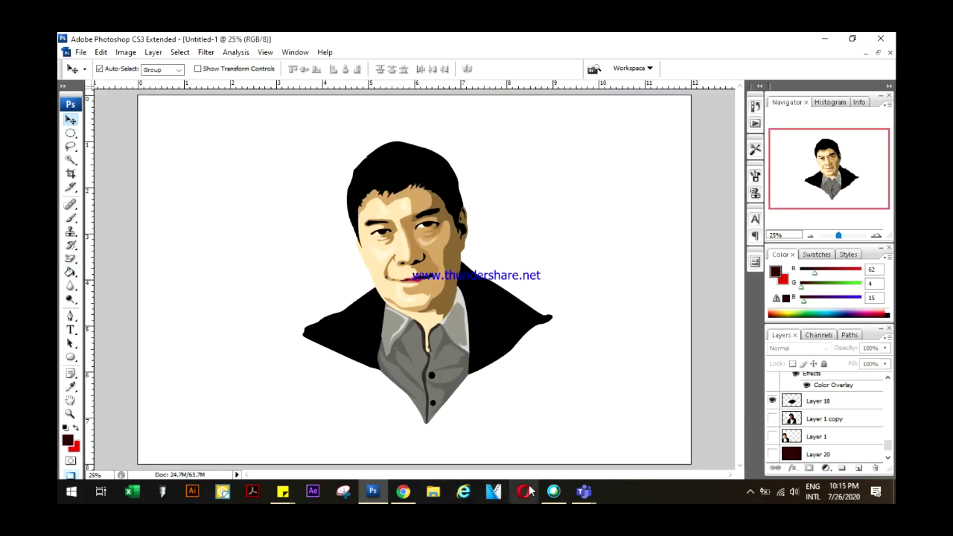
click(403, 491)
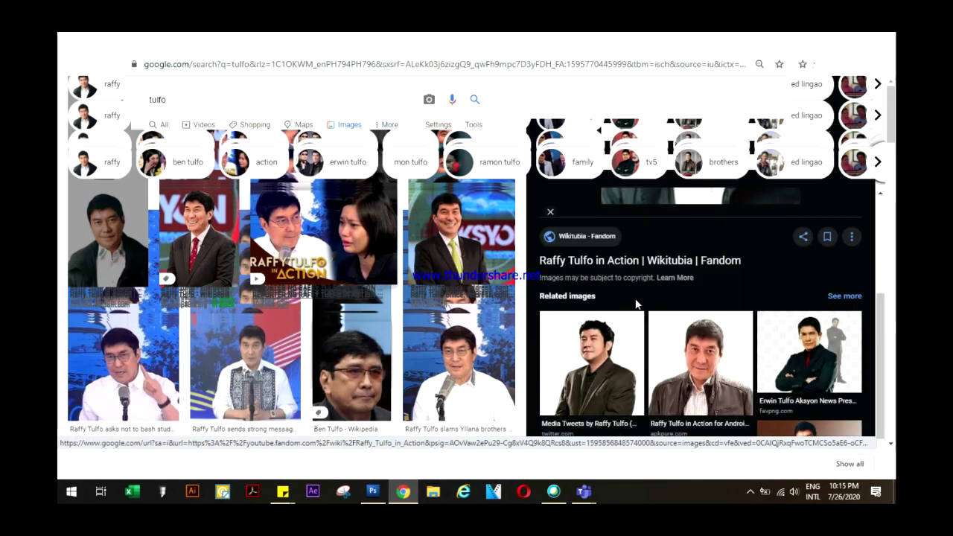
click(372, 491)
click(71, 329)
click(241, 260)
key(ctrl+a)
click(430, 69)
click(792, 185)
Step: Delete the 'Wikitubia - Fandom' line and set 'Raffy Tulfo' in the AR DESTINE font
drag(685, 294, 146, 273)
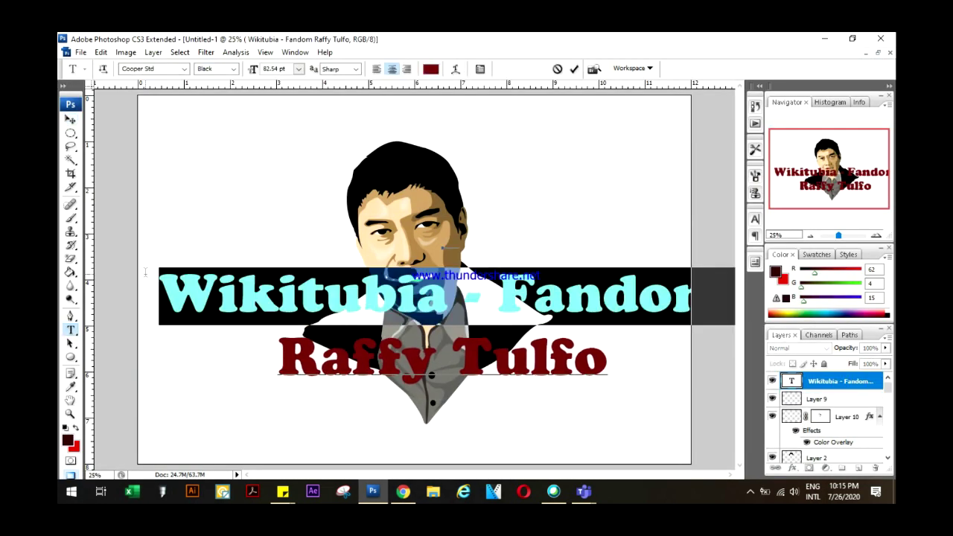
key(Delete)
key(Delete)
key(ctrl+a)
click(152, 68)
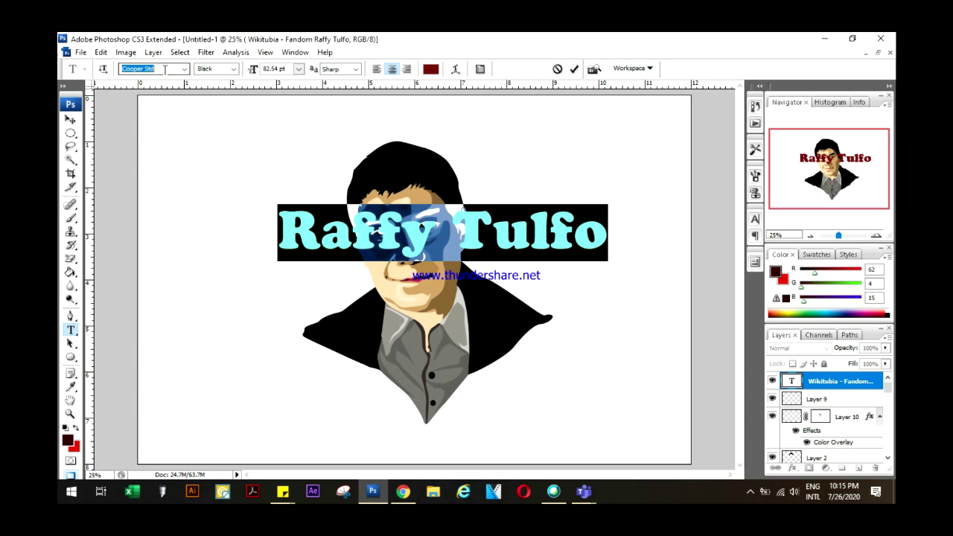
key(Up)
key(Up)
key(Up)
key(Up)
key(Up)
key(Up)
key(Up)
key(Up)
key(Up)
key(Up)
key(Up)
key(Up)
key(Up)
key(Up)
key(Up)
key(Up)
key(Up)
key(Up)
key(Up)
key(Up)
key(Up)
key(ctrl+Return)
Step: Move 'Raffy Tulfo' below the face and apply a Wave warp with +50 bend
drag(481, 235, 454, 380)
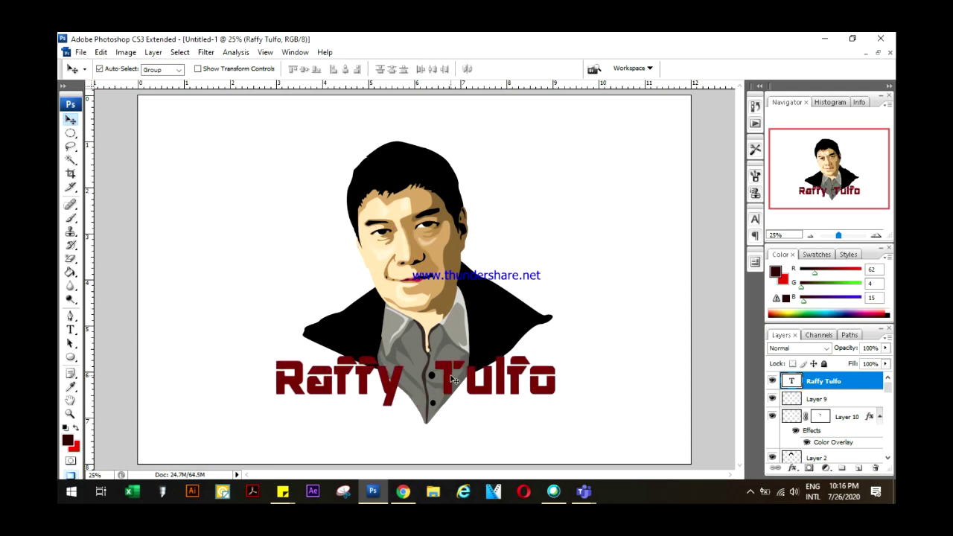
scroll(827, 402, down, 5)
right_click(826, 384)
click(576, 219)
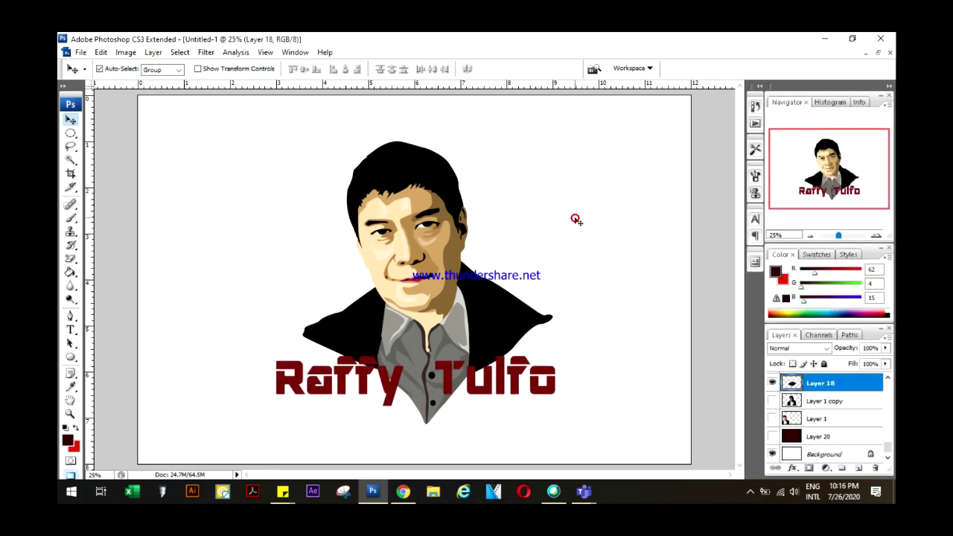
click(429, 381)
double_click(458, 406)
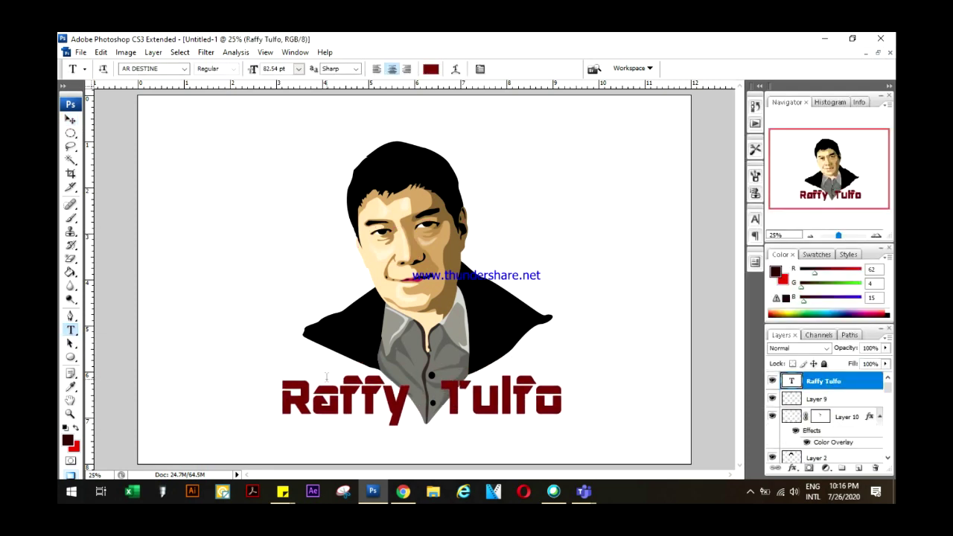
click(455, 68)
click(447, 156)
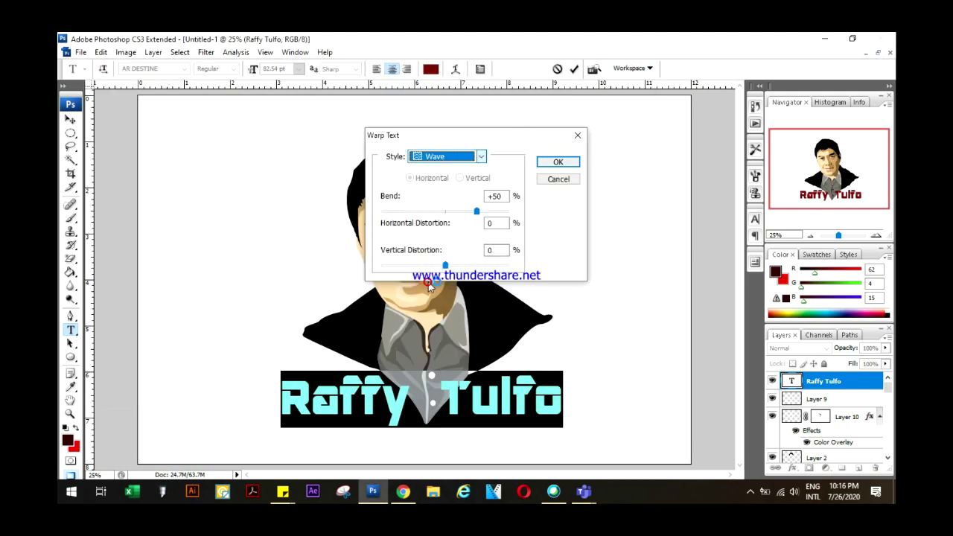
Step: Apply the Flag warp style to the Raffy Tulfo title
click(446, 156)
click(445, 274)
click(558, 161)
Step: Shrink the warped title to about 90%, nudge it up-left, and show the dark-red fill
key(v)
key(ctrl+t)
drag(575, 462, 552, 439)
drag(485, 382, 491, 371)
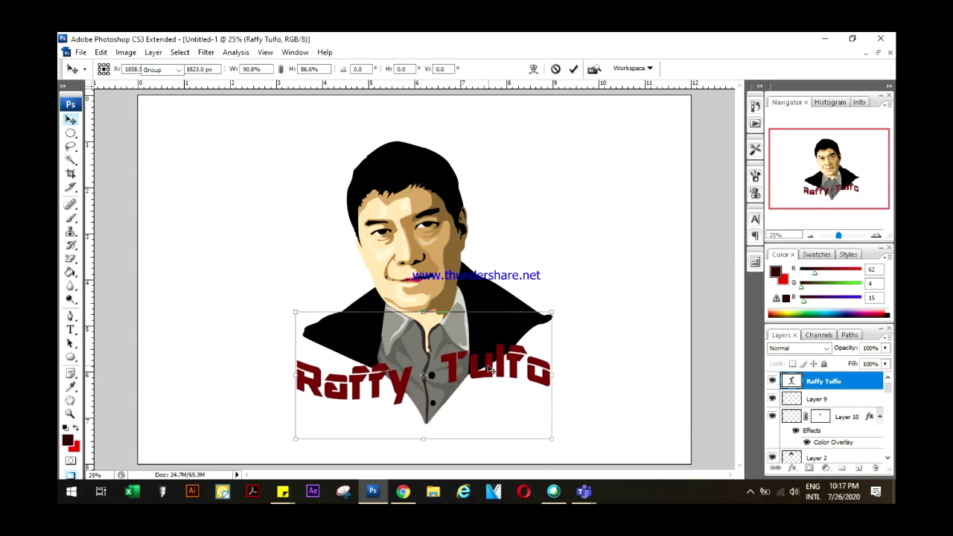
key(Return)
key(alt+BackSpace)
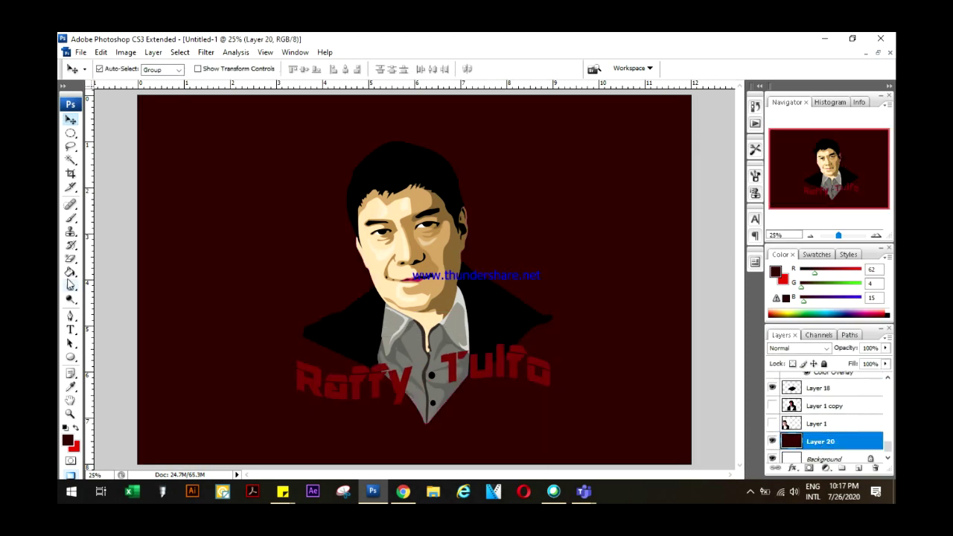
Step: Give the title a white Color Overlay, a black Stroke and a Drop Shadow
right_click(797, 406)
click(707, 142)
click(614, 294)
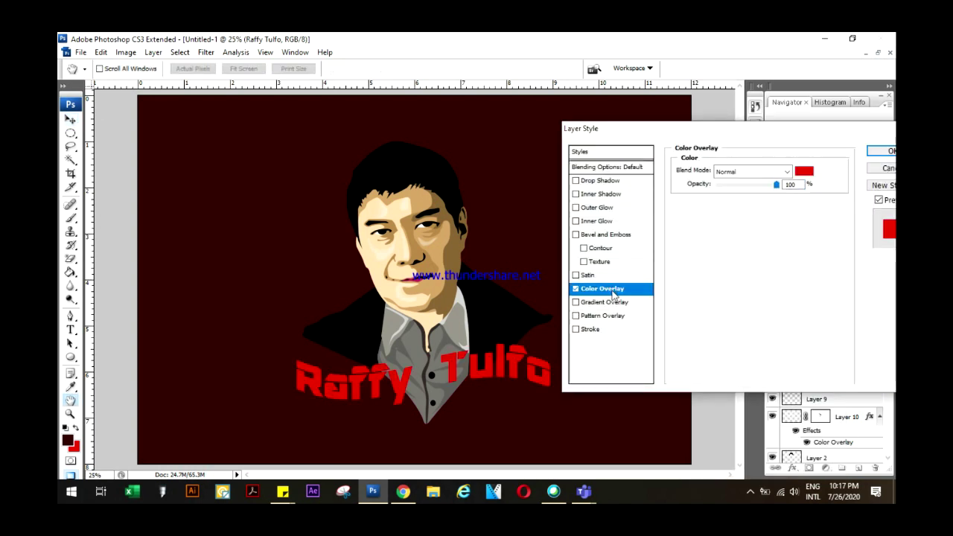
click(590, 329)
click(705, 249)
key(Return)
click(594, 181)
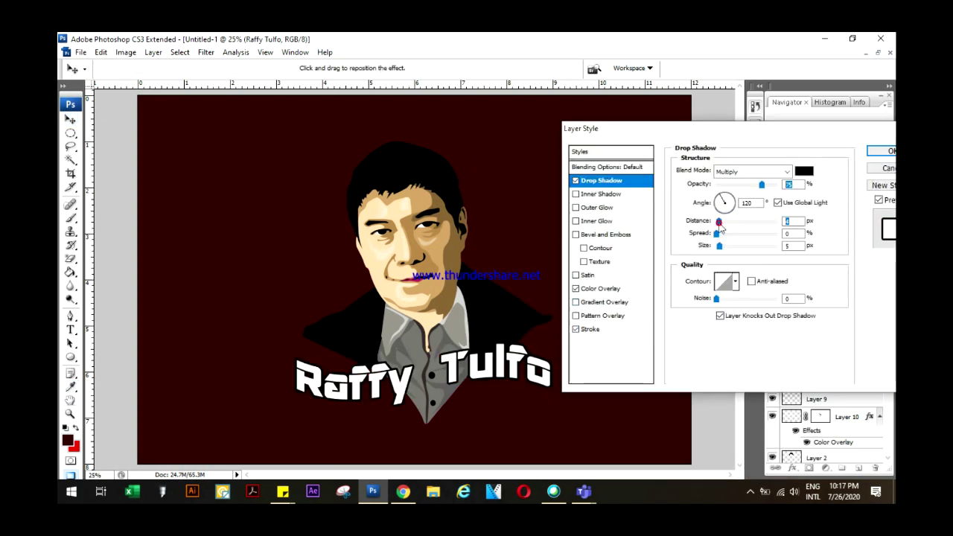
key(Return)
Step: Widen the title symmetrically and place the text caret between Raffy and Tulfo
key(ctrl+t)
drag(551, 364, 586, 365)
key(t)
key(Return)
click(436, 370)
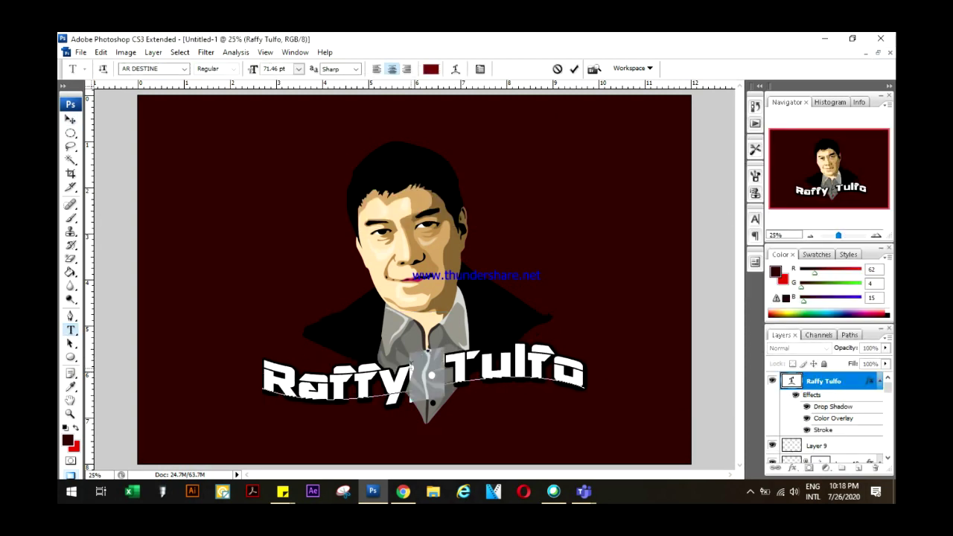
Step: Tighten the title's tracking to -300 in the Character panel
click(754, 219)
click(739, 270)
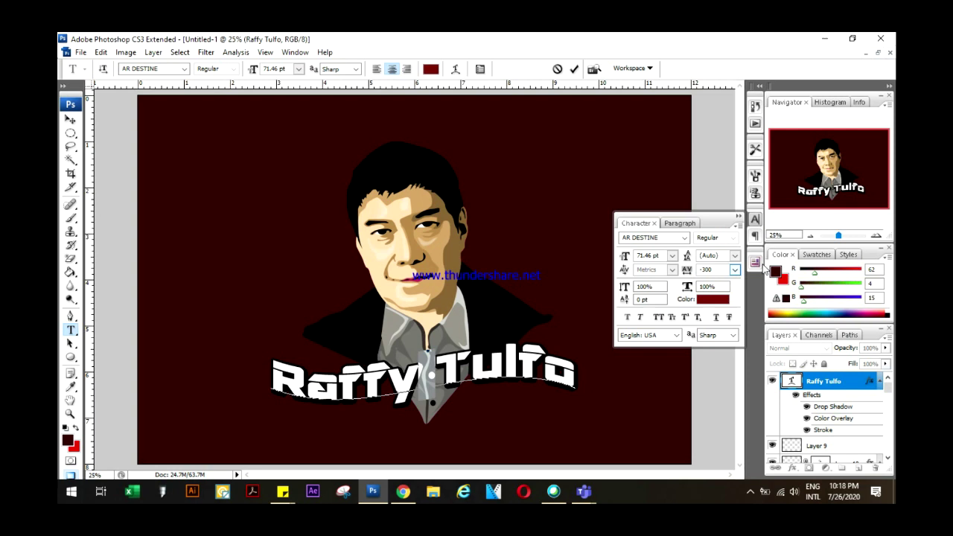
click(71, 119)
key(t)
Step: Re-warp the title as Flag with a horizontal distortion of 5 and commit it
click(456, 68)
click(446, 156)
text(5)
key(Tab)
key(Return)
click(430, 356)
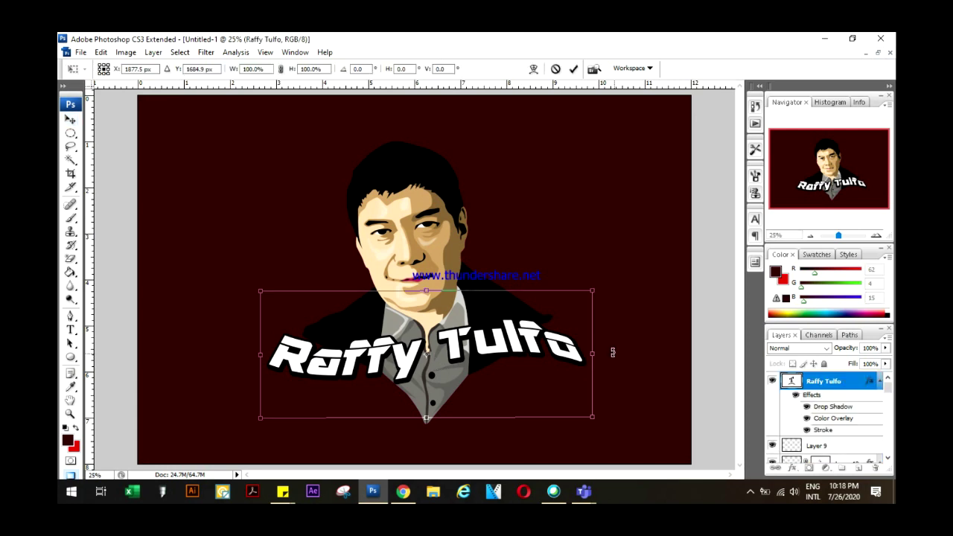
key(ctrl+Return)
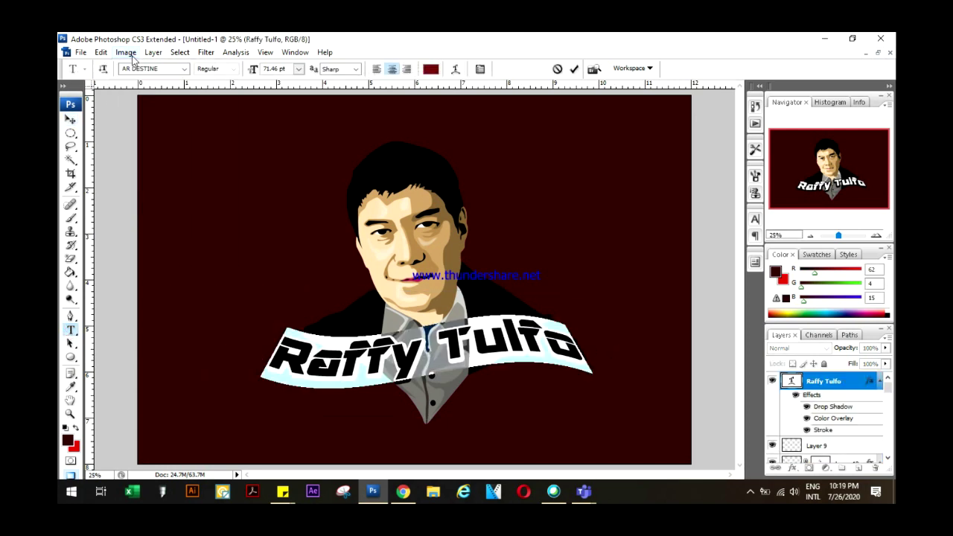
Step: Change the font to Bowlby One SC and narrow the title to 67.8% width
key(Down)
key(Down)
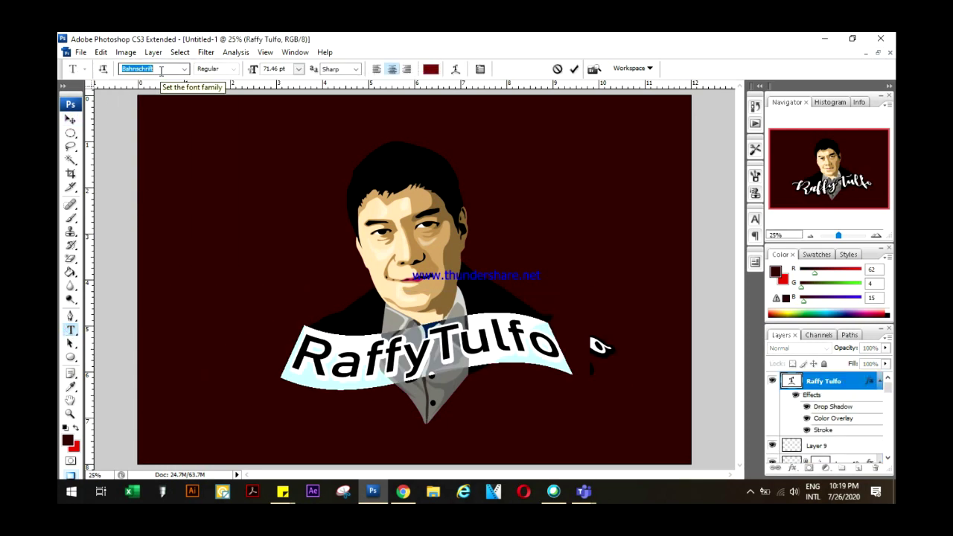
key(Down)
key(Down)
key(Down)
key(Down)
key(Down)
key(Down)
key(Down)
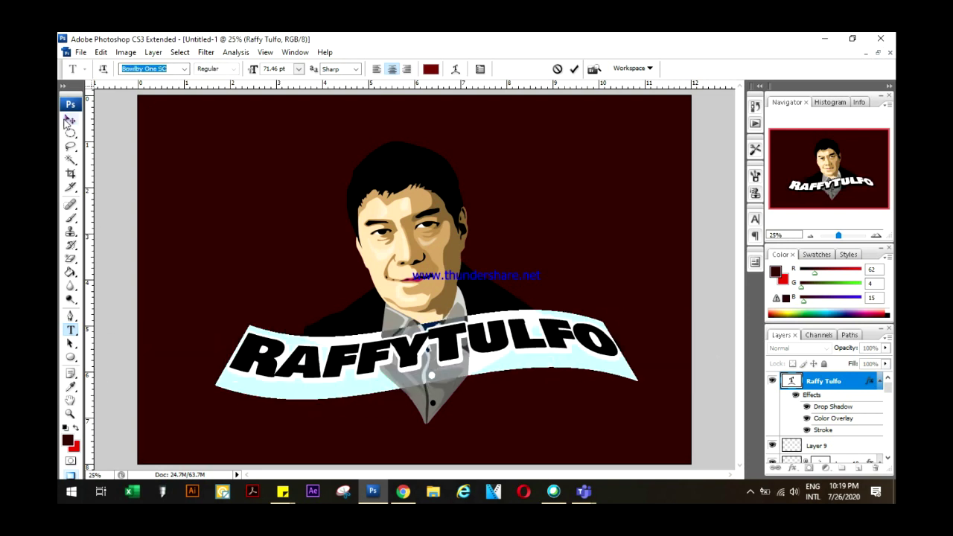
click(69, 120)
key(ctrl+t)
drag(638, 357, 565, 347)
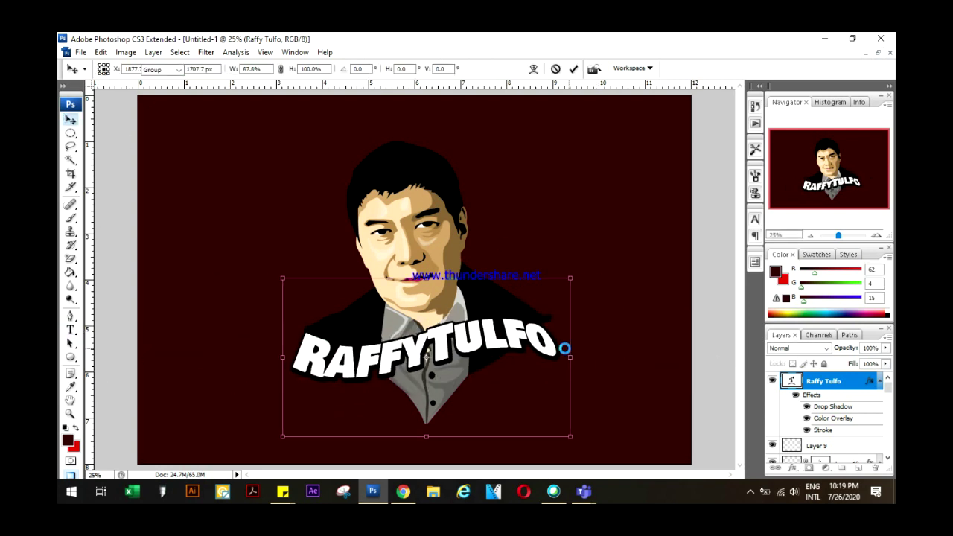
key(Return)
Step: Insert a space between RAFFY and TULFO and reapply the flatter arc warp
key(t)
click(429, 344)
key(ctrl+Return)
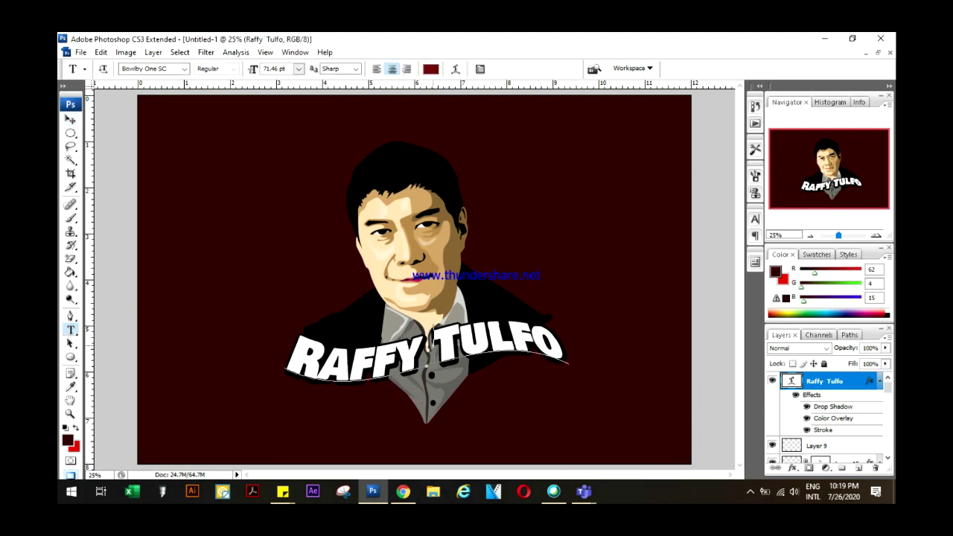
click(456, 68)
key(Return)
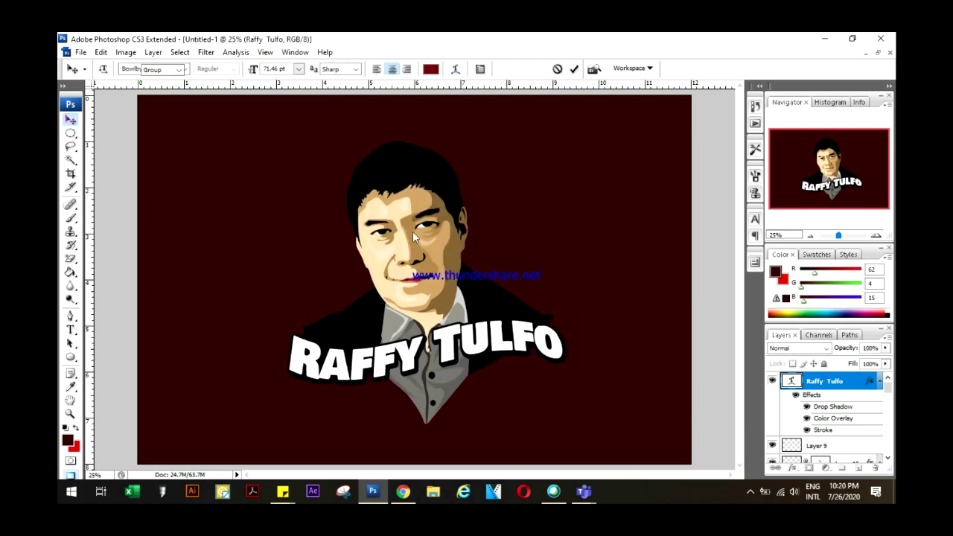
Step: Update the title's drop shadow and add a new layer above the Raffy Tulfo text
double_click(822, 429)
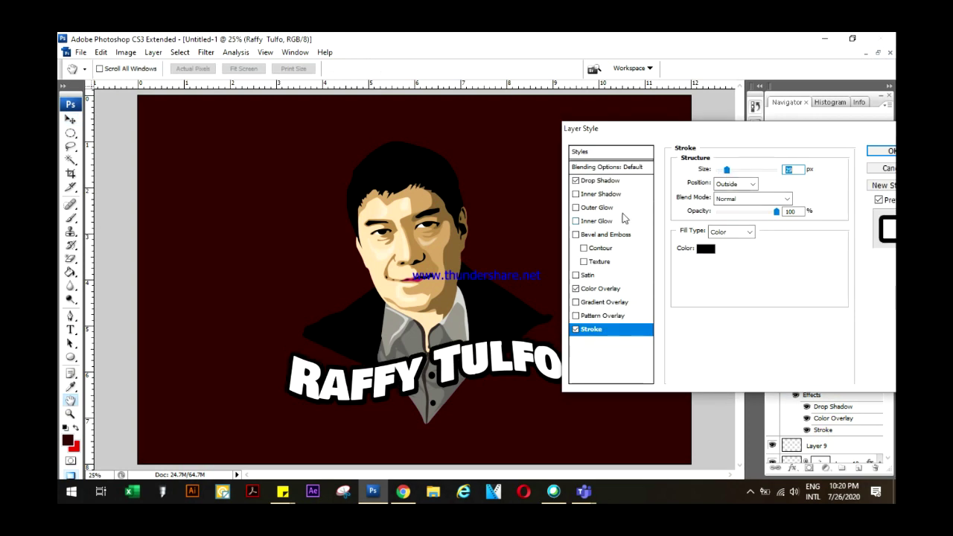
click(603, 181)
key(Return)
click(71, 315)
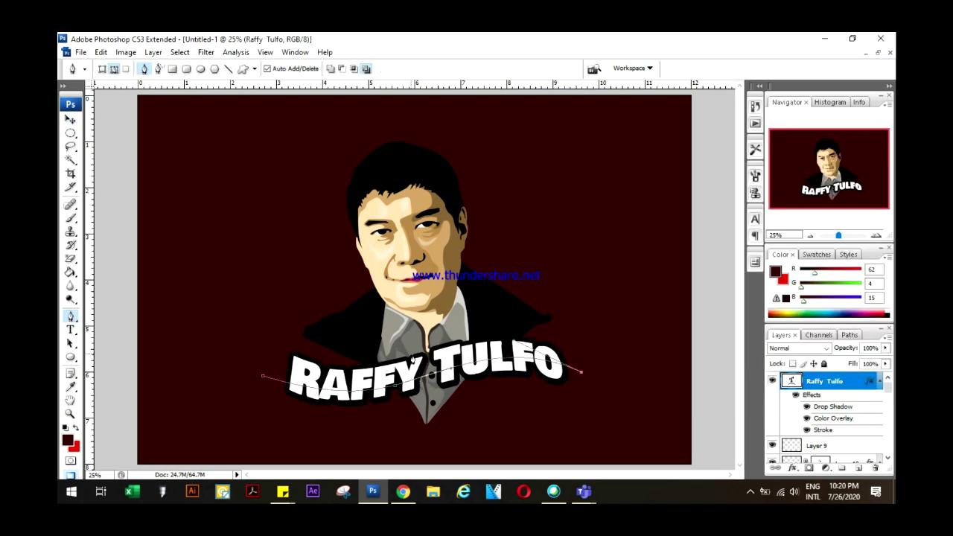
key(v)
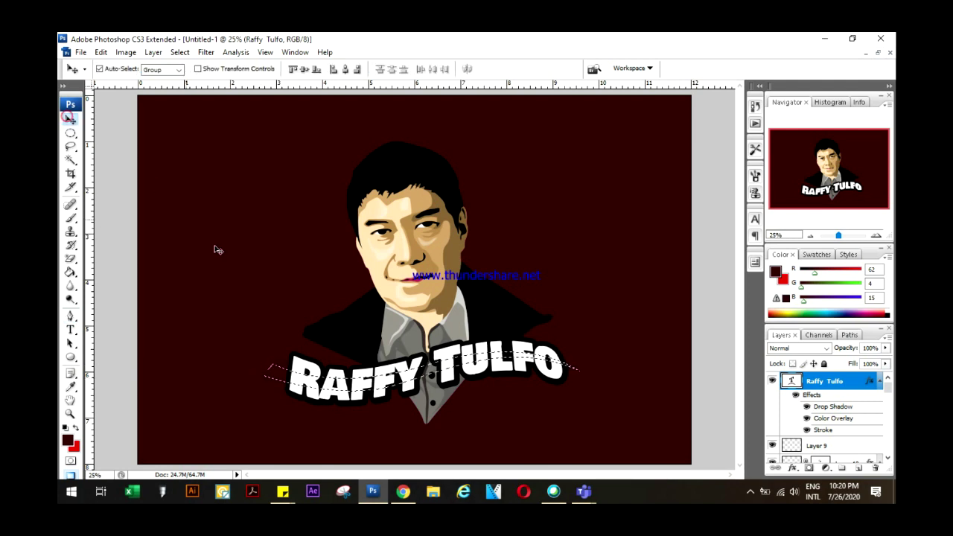
right_click(824, 381)
click(808, 258)
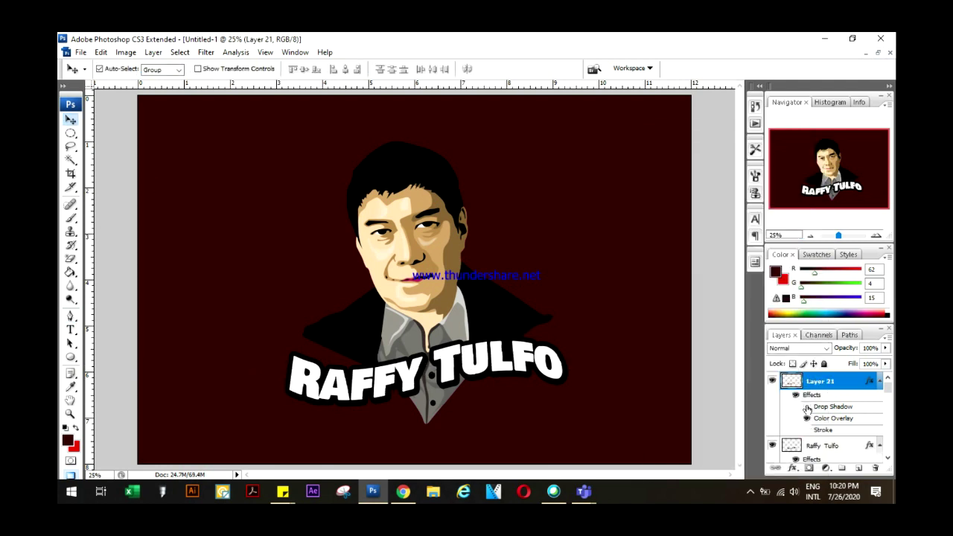
Step: Tint the lettering with a #585858 grey Color Overlay, then select the dark background layer
double_click(833, 418)
click(810, 168)
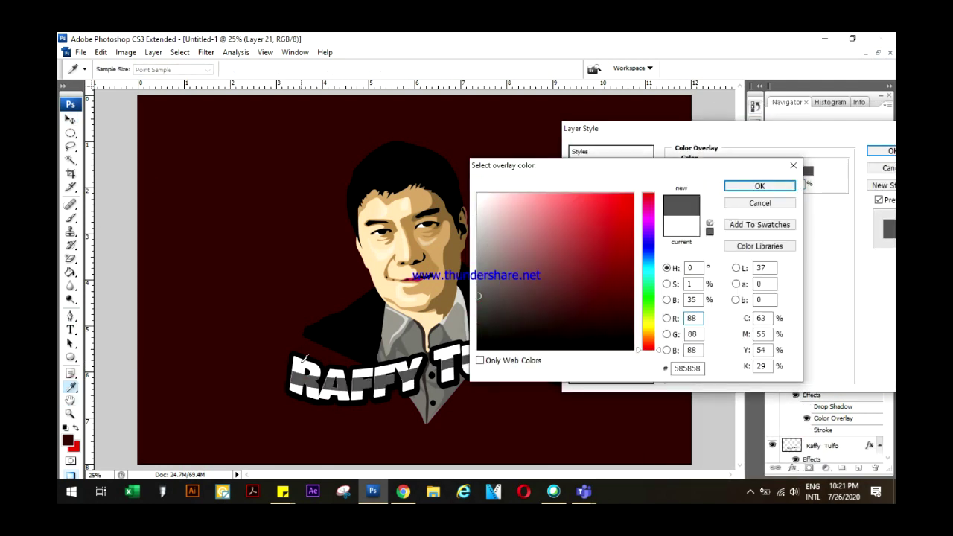
click(759, 185)
key(Return)
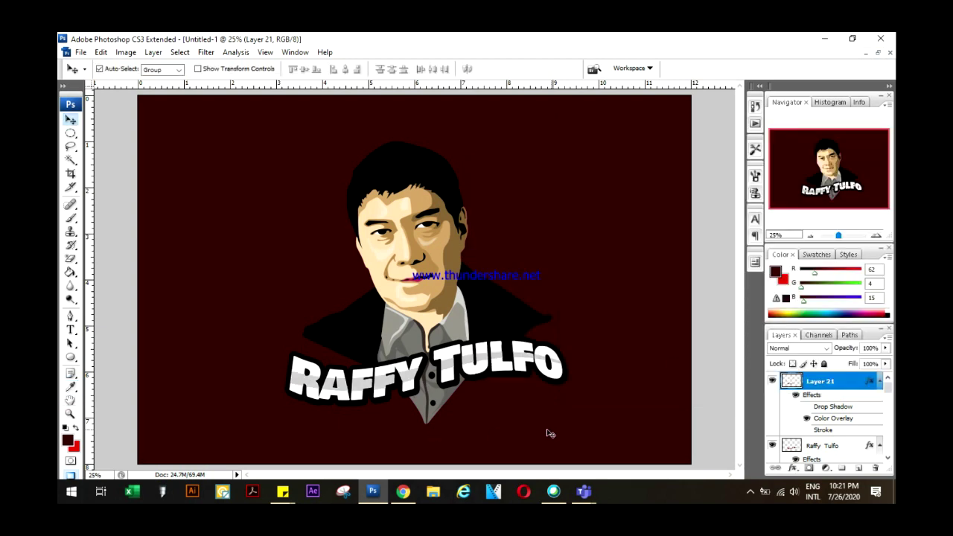
click(637, 360)
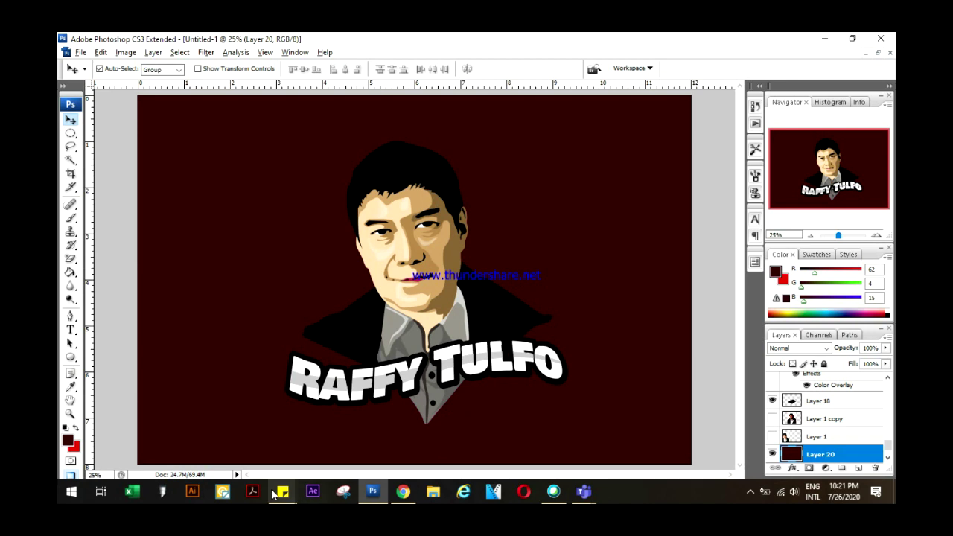
Step: Open the smoke PNG from the Downloads folder in Photoshop and select all of it
click(403, 492)
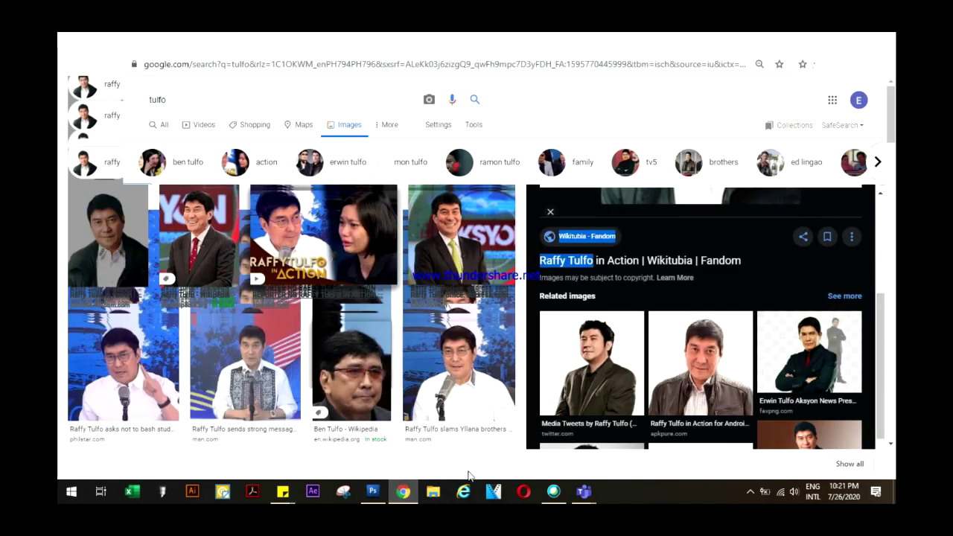
click(432, 491)
click(287, 377)
double_click(453, 298)
key(ctrl+Tab)
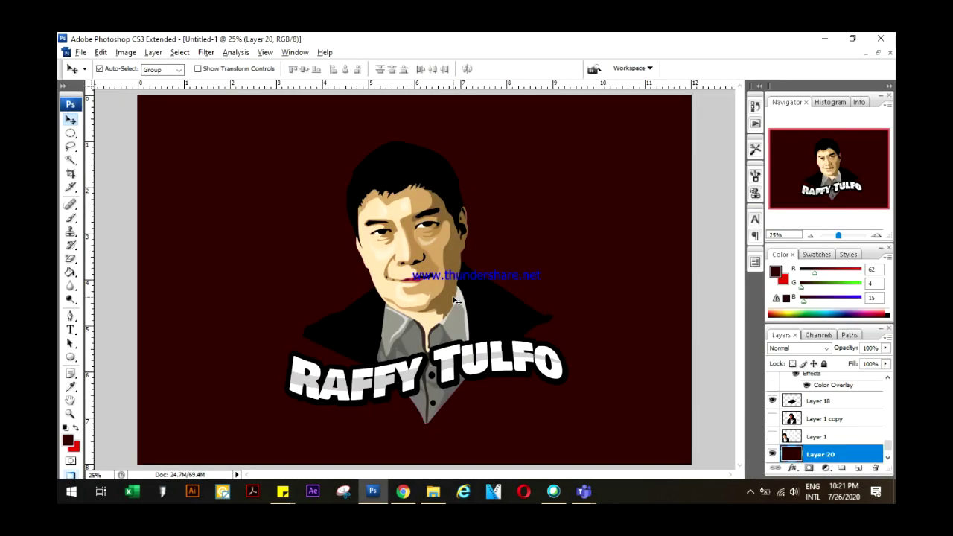
Step: Paste the smoke image onto the left side of the thumbnail
key(ctrl+v)
drag(454, 163, 294, 185)
key(Return)
Step: Merge the selected portrait layers into a single layer
click(826, 402)
scroll(826, 405, up, 3)
scroll(832, 407, up, 3)
shift+click(783, 381)
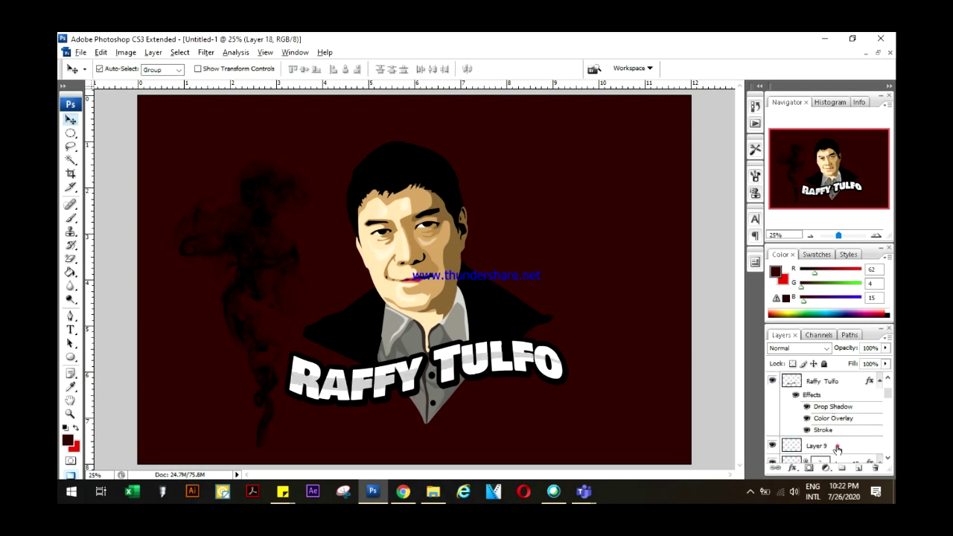
right_click(819, 445)
right_click(784, 445)
right_click(826, 445)
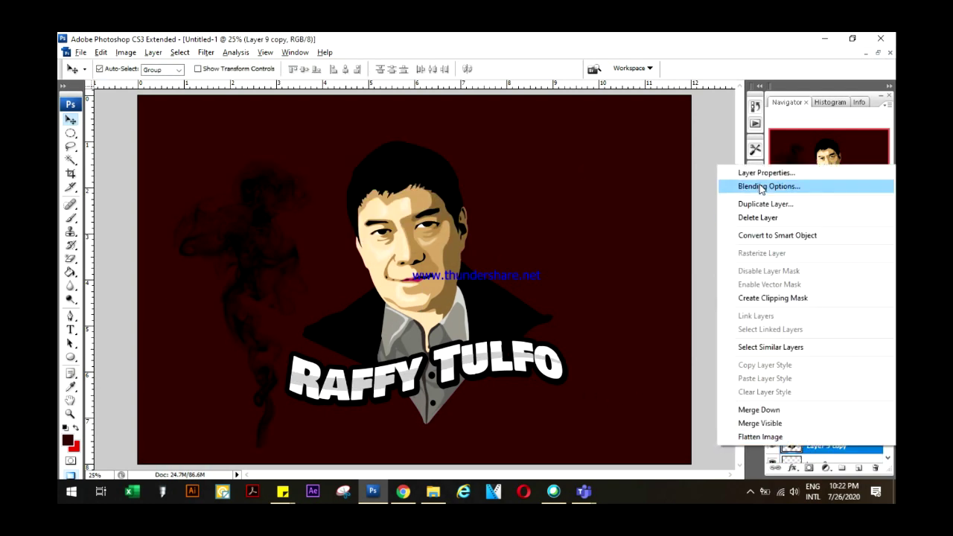
Step: Give the portrait a thick white Stroke outline and a Drop Shadow
click(769, 185)
click(591, 328)
click(705, 248)
click(481, 196)
click(760, 186)
drag(717, 173, 723, 172)
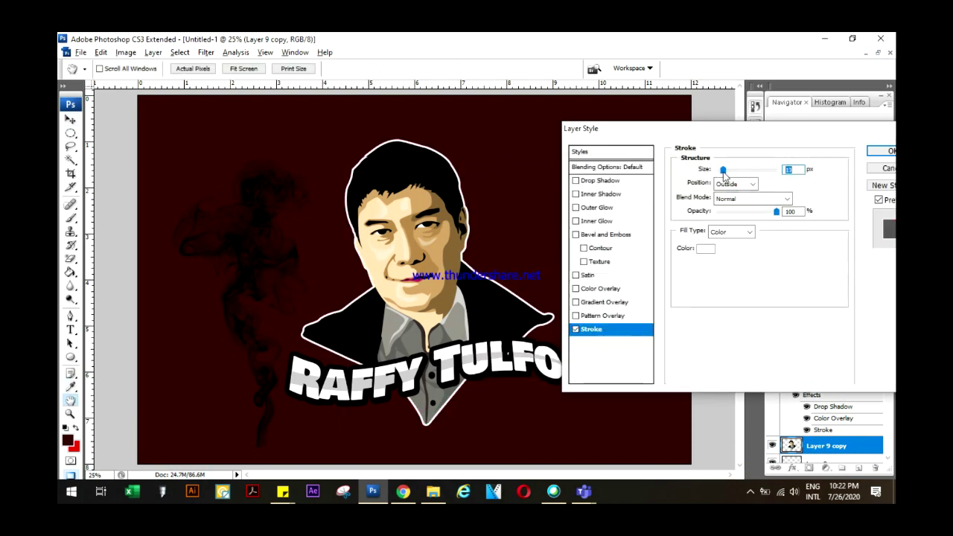
click(612, 181)
drag(721, 234, 729, 234)
Step: Colour the smoke layer cyan with a Color Overlay
click(882, 151)
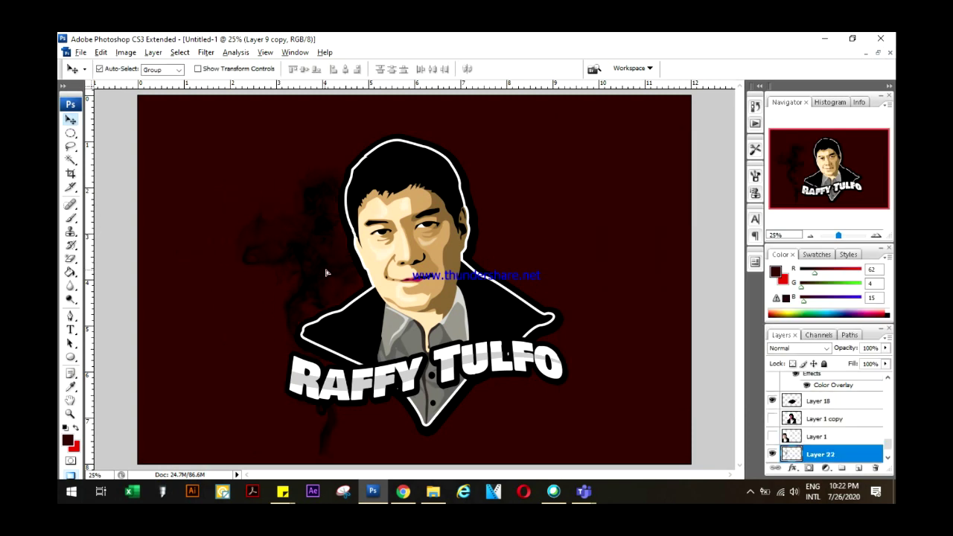
double_click(824, 457)
click(595, 300)
click(803, 170)
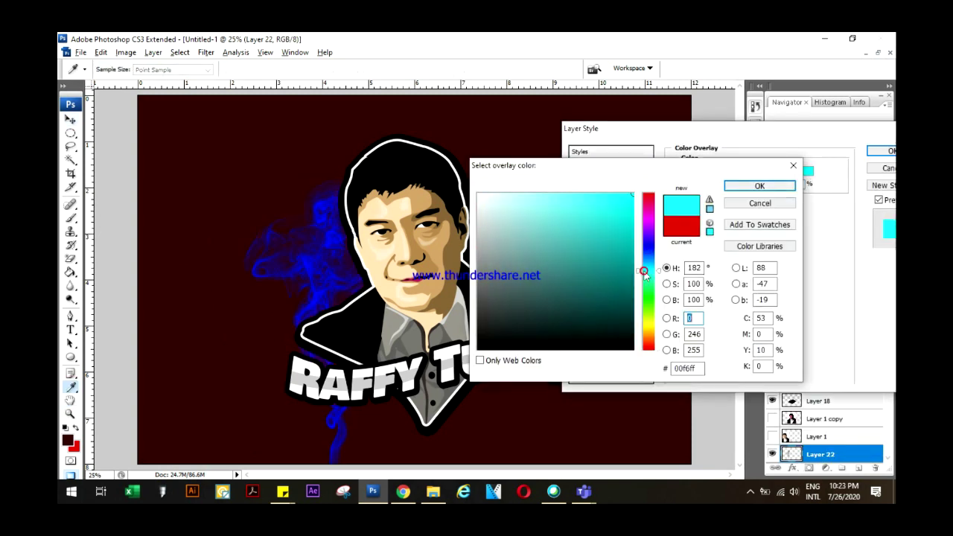
click(760, 185)
key(Return)
Step: Duplicate the smoke, scale it to about 84%, rotate 90° clockwise, and place it right of the lettering
key(ctrl+j)
key(ctrl+t)
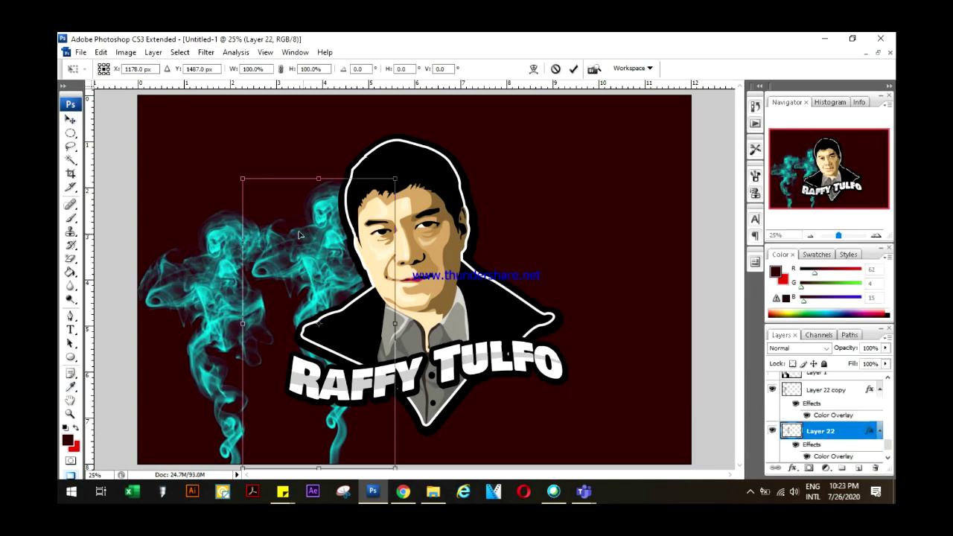
drag(248, 181, 266, 201)
right_click(337, 278)
click(400, 403)
drag(399, 311, 575, 333)
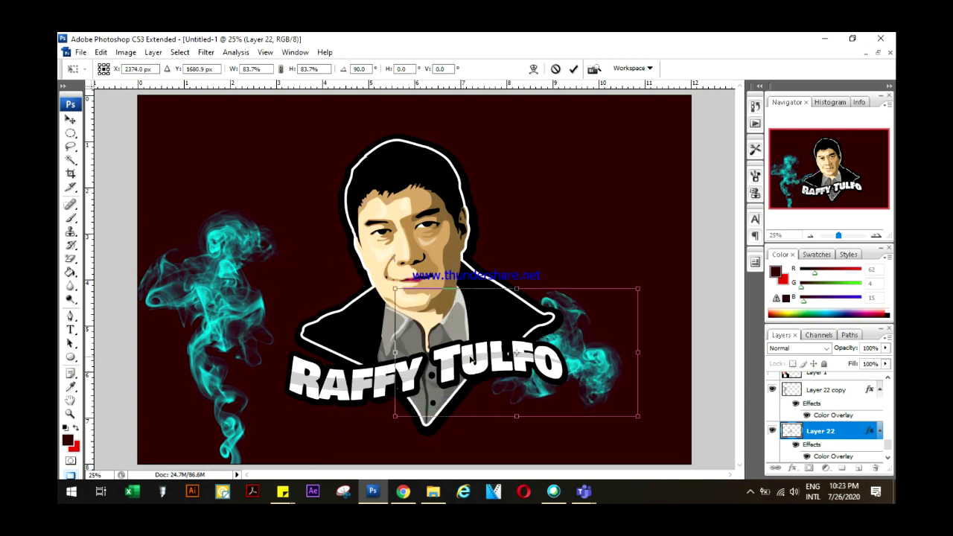
key(Return)
Step: Add an Outer Glow and a cyan Inner Shadow to the Layer 22 copy smoke
click(826, 390)
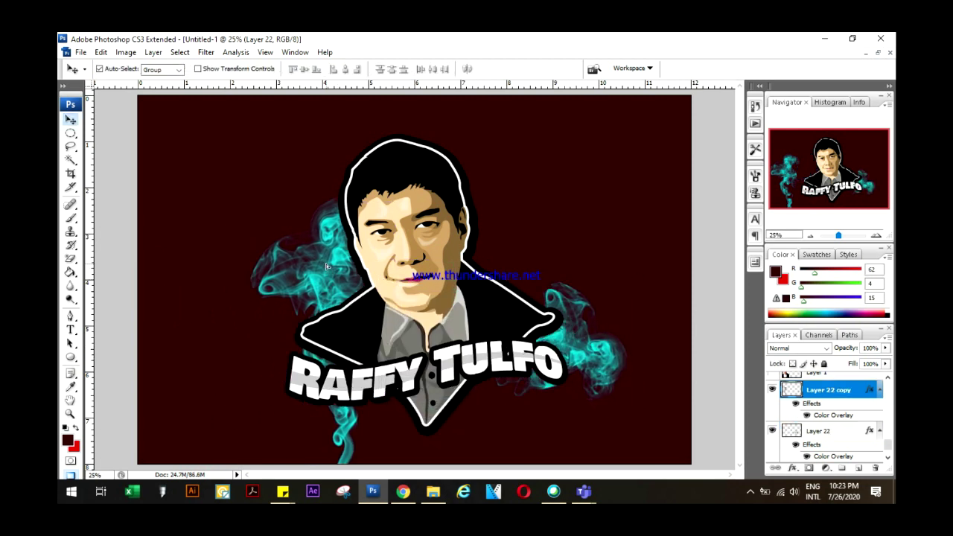
right_click(827, 390)
click(767, 64)
click(609, 208)
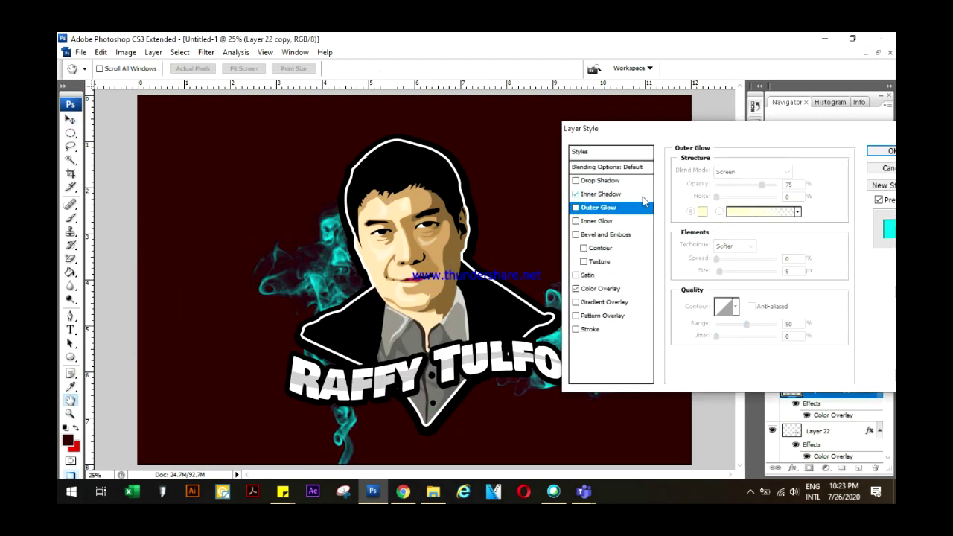
click(599, 193)
click(806, 170)
click(589, 206)
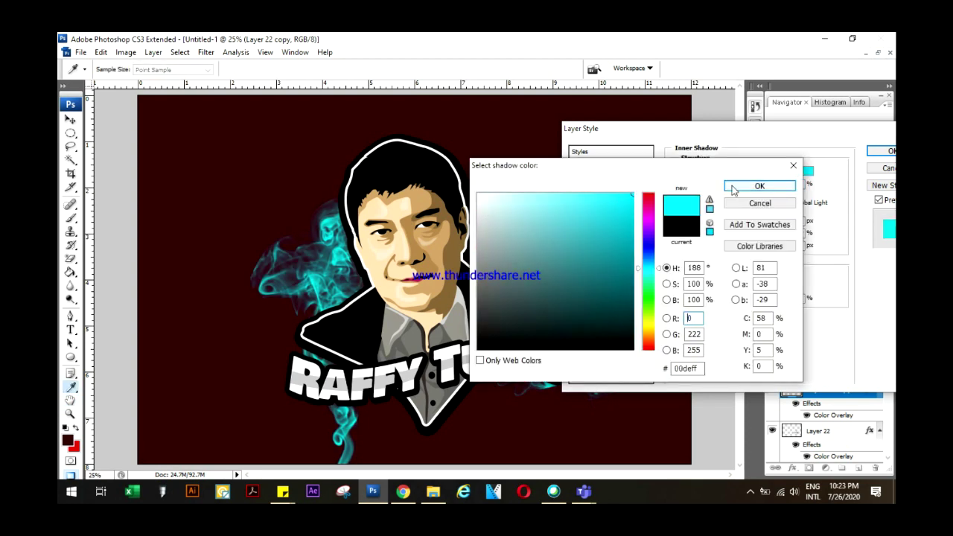
click(760, 186)
click(597, 207)
click(702, 211)
click(759, 185)
click(885, 150)
Step: Shrink and tilt the left smoke toward the face and move the right smoke up beside it
key(v)
key(ctrl+t)
drag(197, 149, 245, 134)
drag(298, 246, 336, 251)
key(Return)
key(ctrl+t)
key(Return)
mouse_move(599, 354)
mouse_down()
mouse_move(537, 260)
mouse_move(606, 350)
mouse_up()
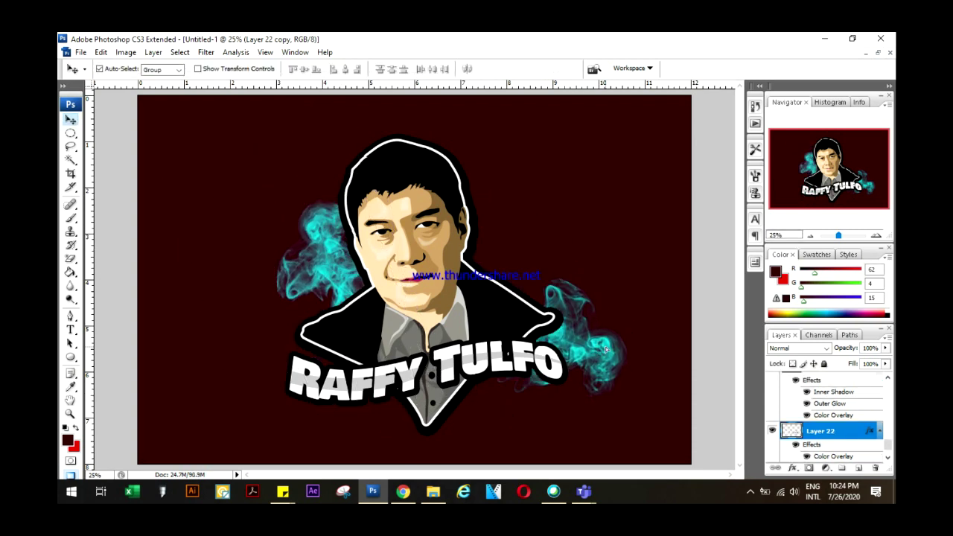
Step: Select the dark background layer lower in the stack
click(536, 312)
click(594, 204)
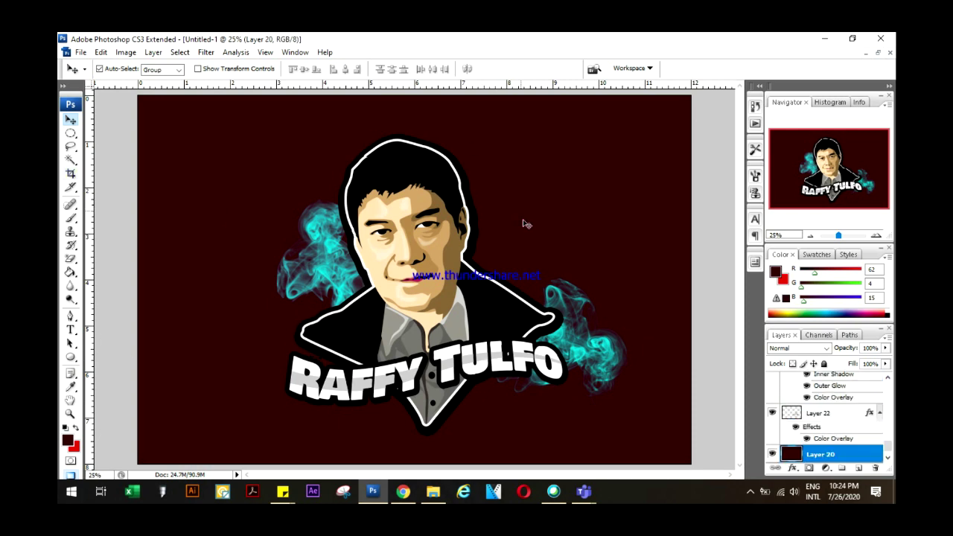
click(71, 133)
Step: Draw a large circular selection around the portrait and fill it with black
click(112, 141)
drag(243, 141, 447, 321)
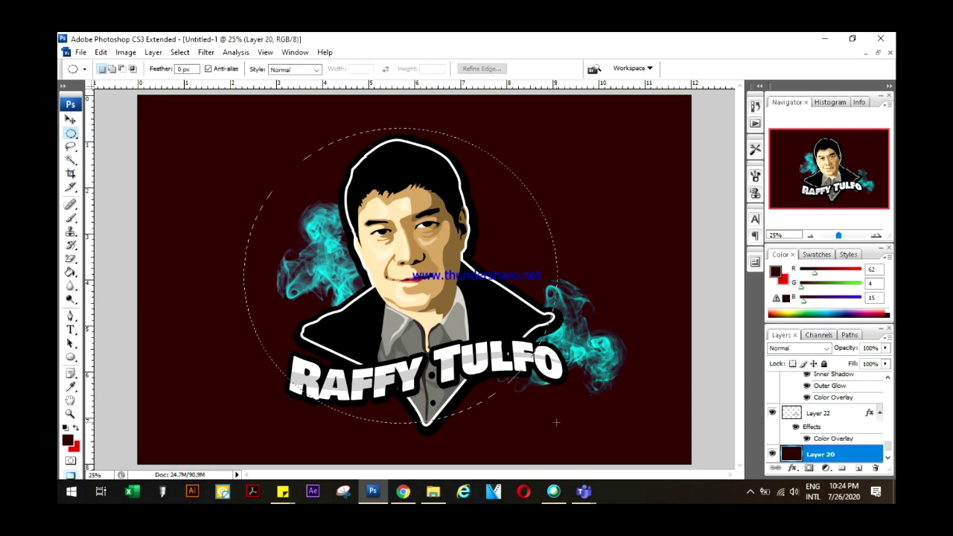
click(67, 440)
click(521, 368)
click(759, 183)
click(70, 272)
click(504, 222)
Step: Trace a path around the circle's right side and copy that area to a new, raised layer
key(v)
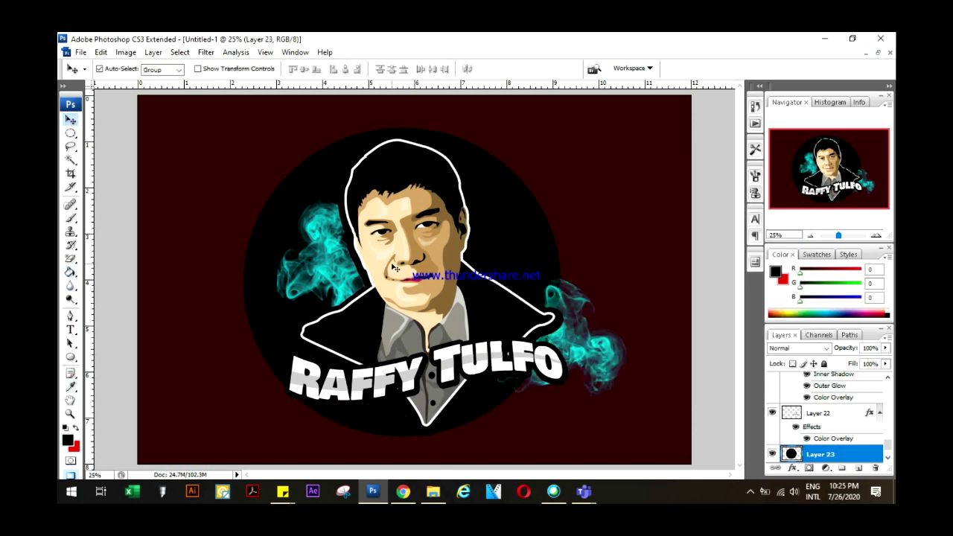
key(m)
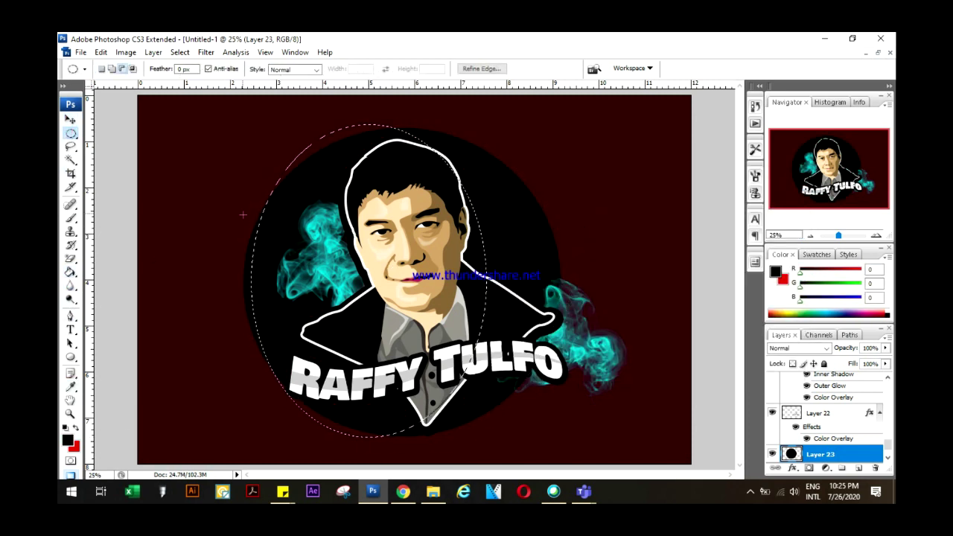
click(70, 316)
click(317, 139)
drag(484, 265, 505, 354)
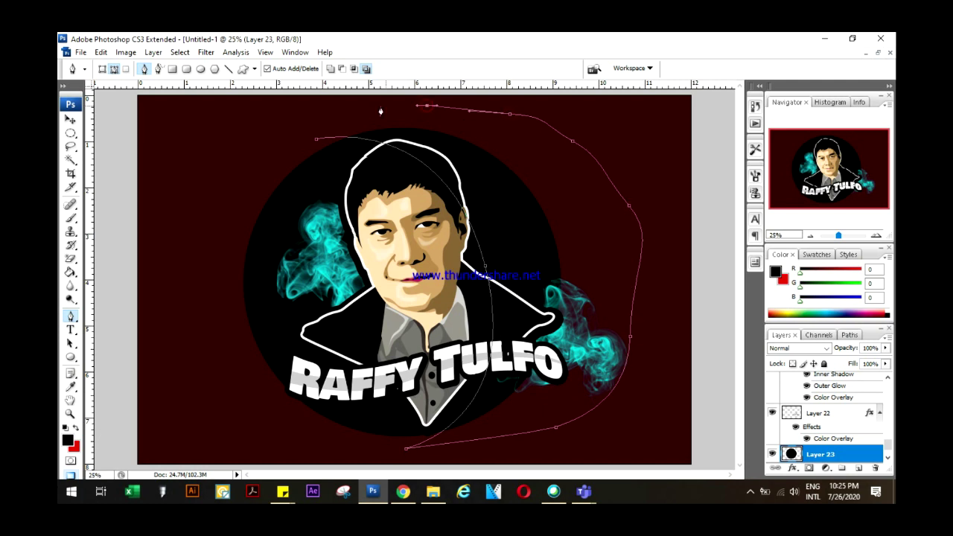
key(ctrl+Return)
key(v)
key(ctrl+])
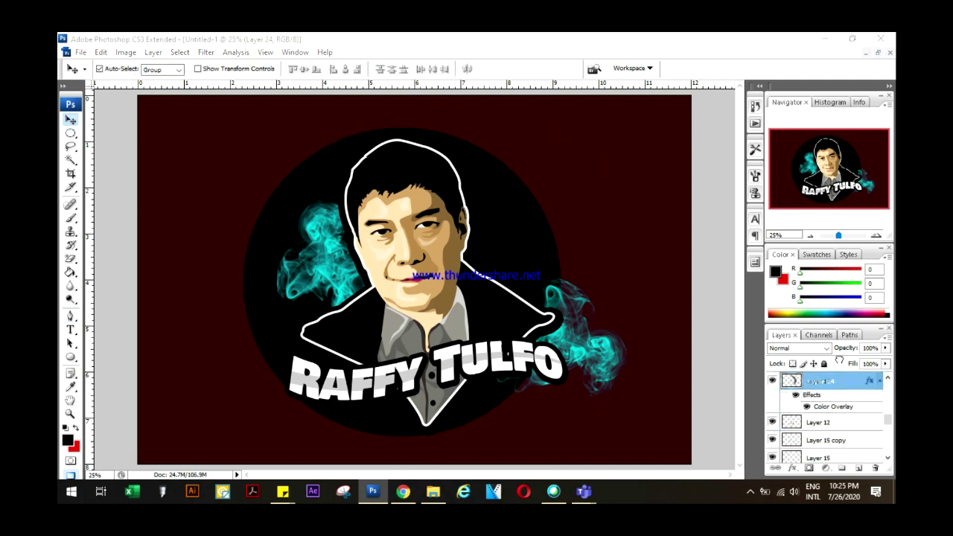
key(ctrl+])
Step: Scale the black circle to about 93.5%, nudge it right, and move Layer 24 lower
key(alt+comma)
key(ctrl+t)
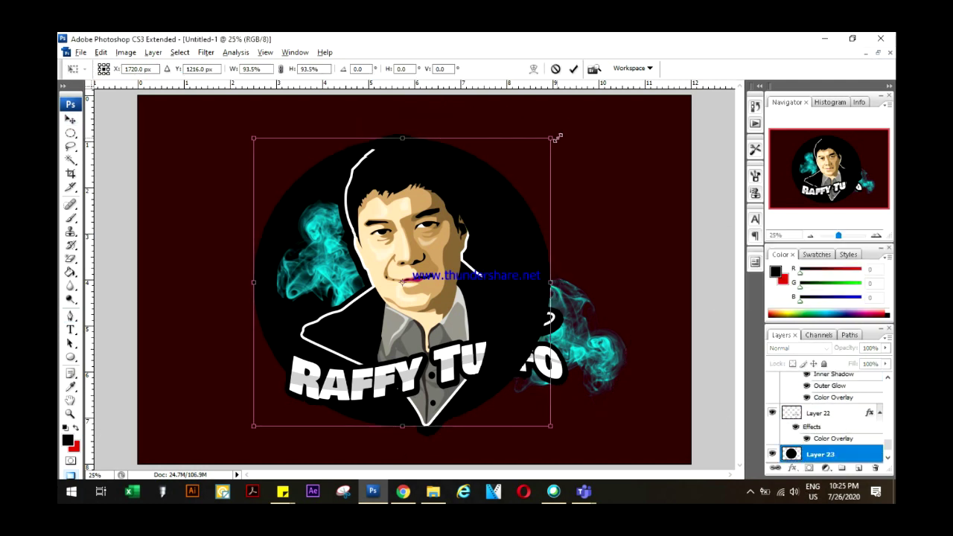
drag(560, 128, 562, 140)
drag(530, 247, 537, 249)
key(Return)
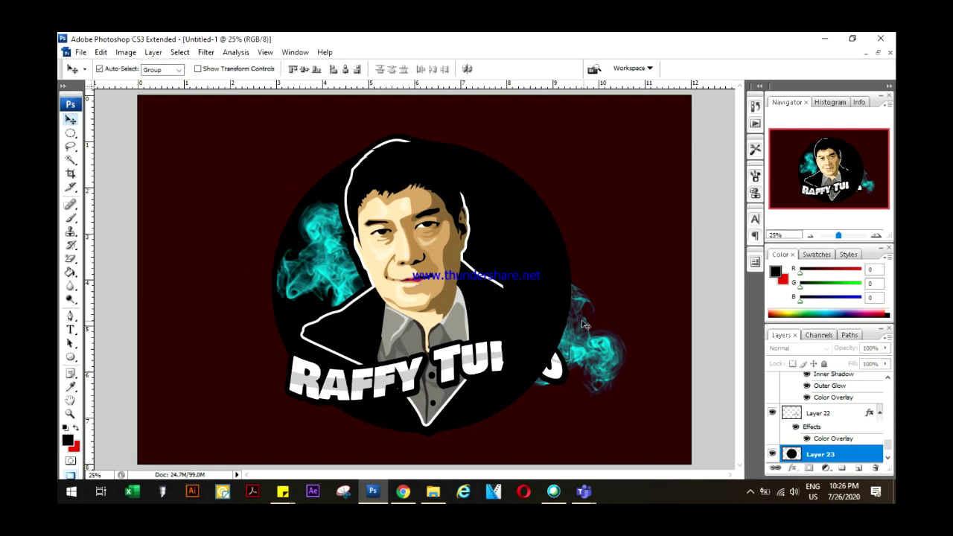
mouse_move(819, 387)
mouse_down()
mouse_move(848, 423)
mouse_move(834, 401)
mouse_up()
right_click(819, 454)
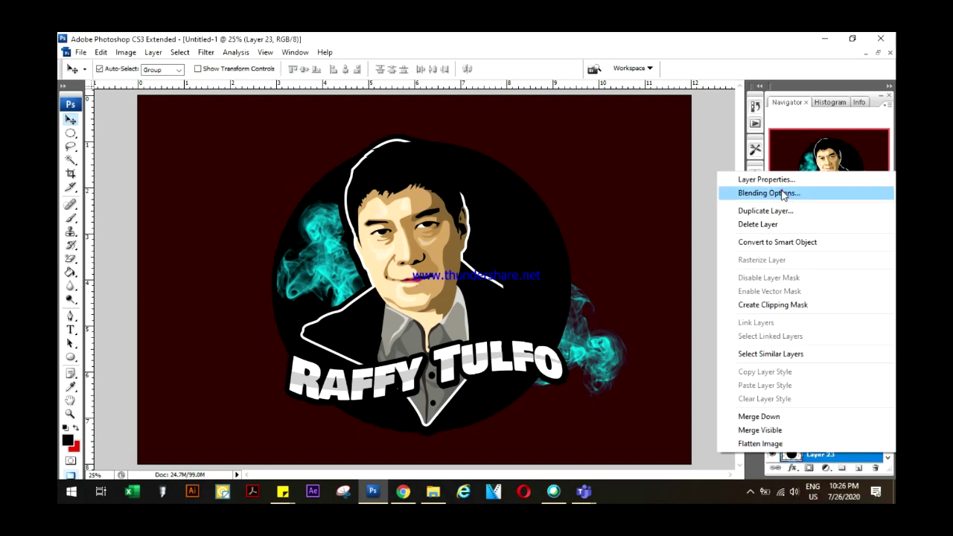
Step: Give the circle layer a white Stroke outline
click(787, 191)
click(588, 328)
click(704, 248)
click(789, 186)
drag(719, 170, 730, 175)
click(885, 151)
Step: Add a dark grey Color Overlay to Layer 24
right_click(796, 402)
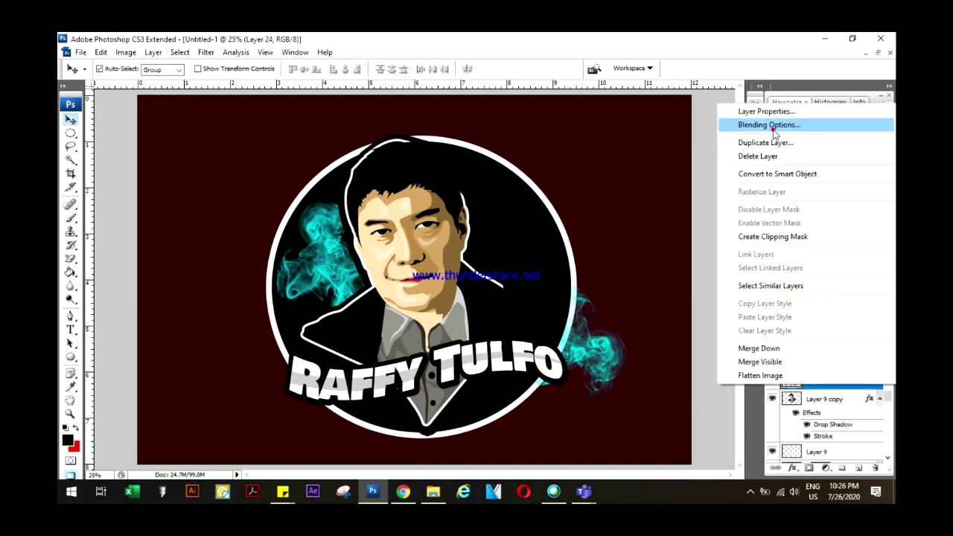
click(829, 124)
click(599, 288)
click(804, 171)
click(493, 215)
drag(486, 227, 483, 318)
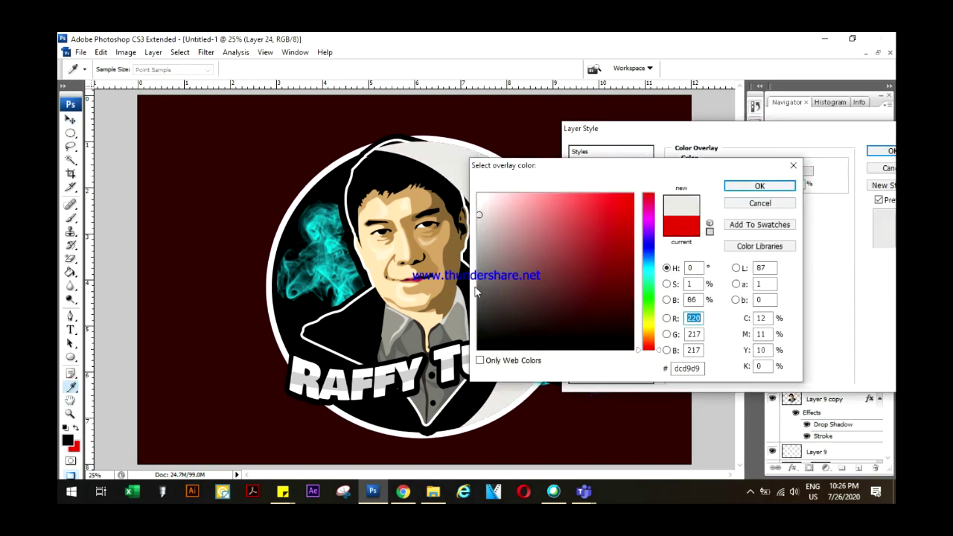
key(Return)
key(Return)
Step: Reorder a layer in the stack and confirm the Layer 9 copy portrait's drop shadow
drag(818, 378, 814, 476)
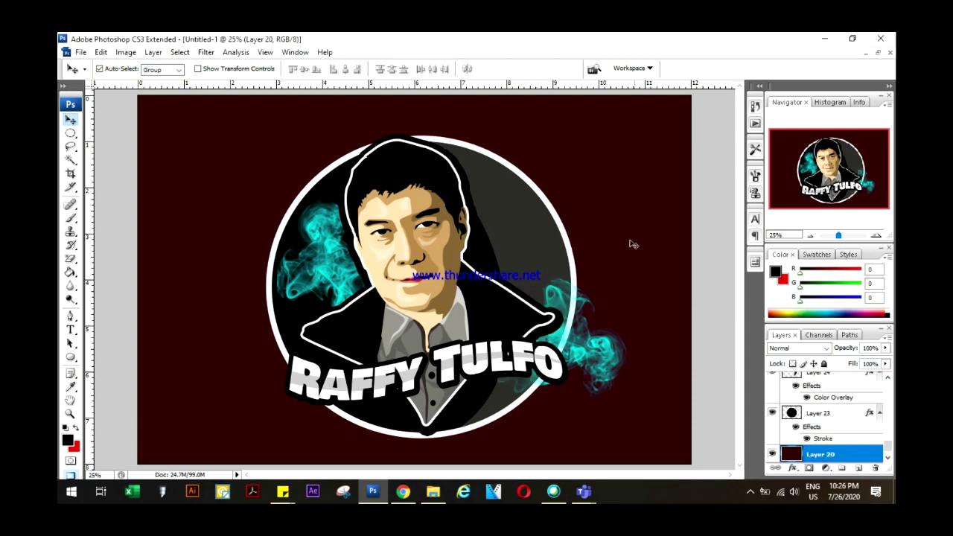
click(482, 210)
double_click(826, 396)
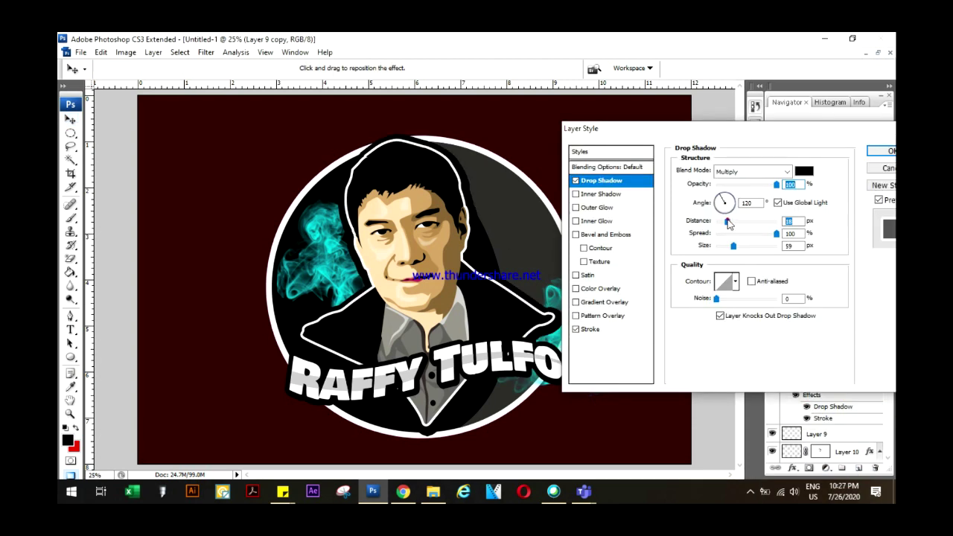
click(877, 153)
Step: Add a thin black Stroke effect to Layer 24
click(819, 364)
double_click(856, 364)
click(590, 329)
click(702, 247)
key(Return)
drag(750, 170, 743, 171)
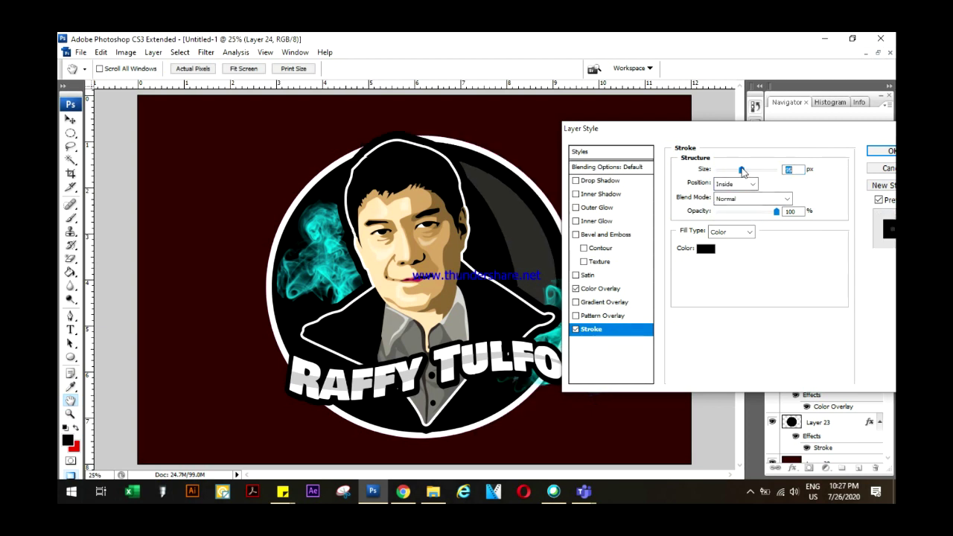
click(884, 151)
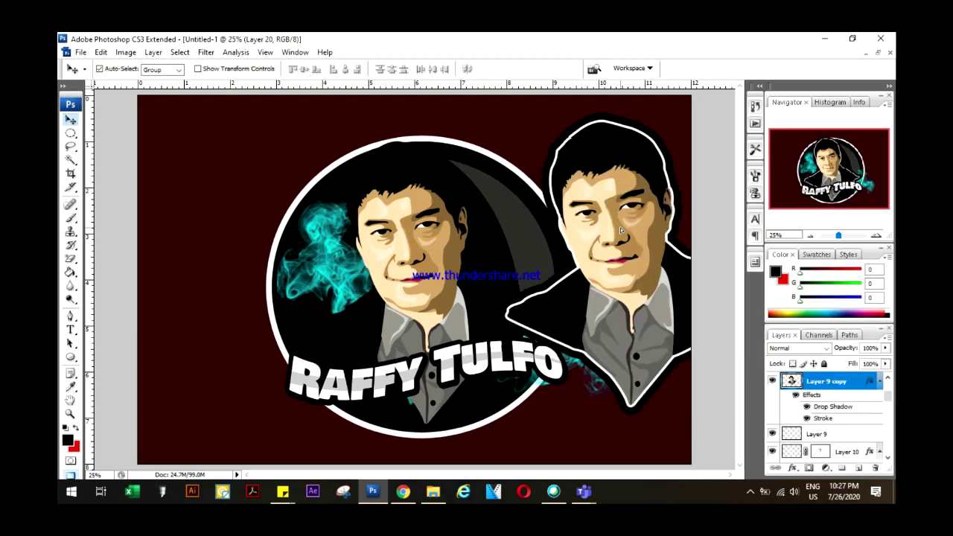
Step: Duplicate the smoke layer, shift it lower-left and place it beneath Layer 21
mouse_move(321, 250)
mouse_down()
mouse_move(305, 283)
mouse_move(223, 335)
mouse_up()
key(ctrl+t)
key(Return)
drag(831, 380, 834, 408)
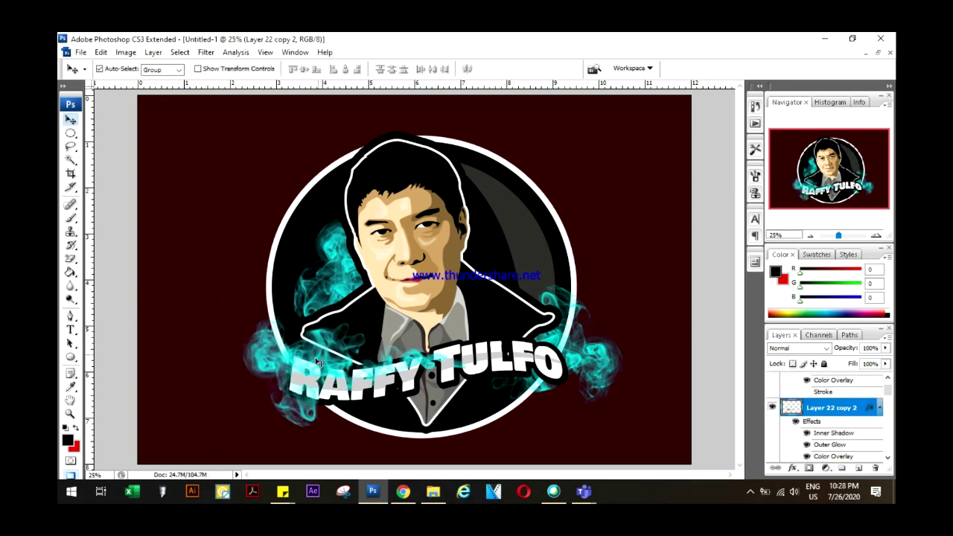
drag(885, 347, 861, 360)
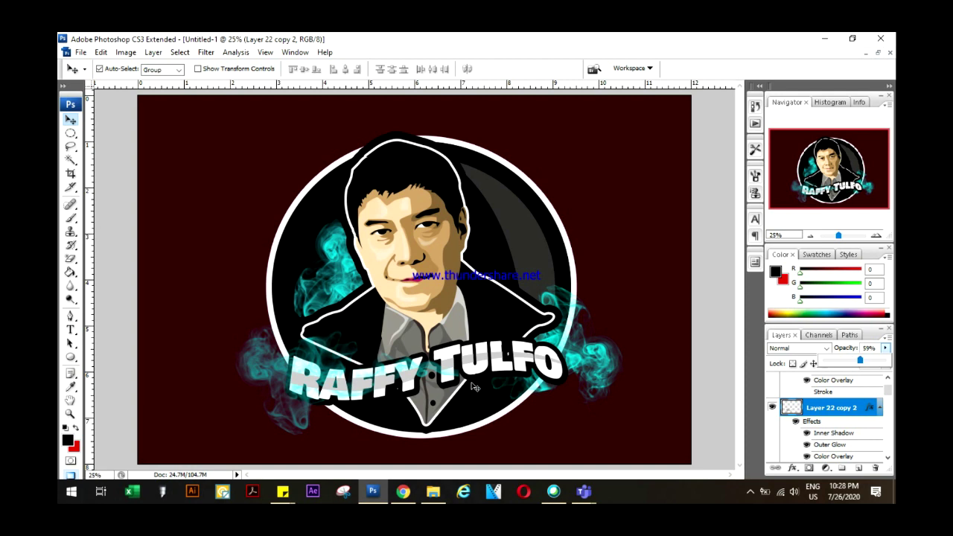
Step: Set the smoke copy's opacity to 59% and paste in the new smoke image
drag(830, 413, 830, 383)
drag(885, 348, 886, 361)
drag(321, 349, 274, 260)
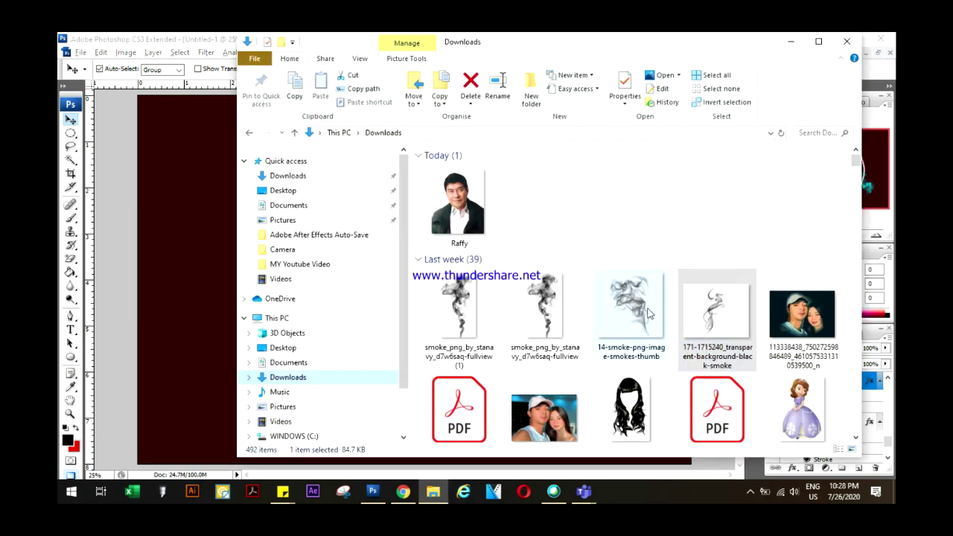
key(ctrl+t)
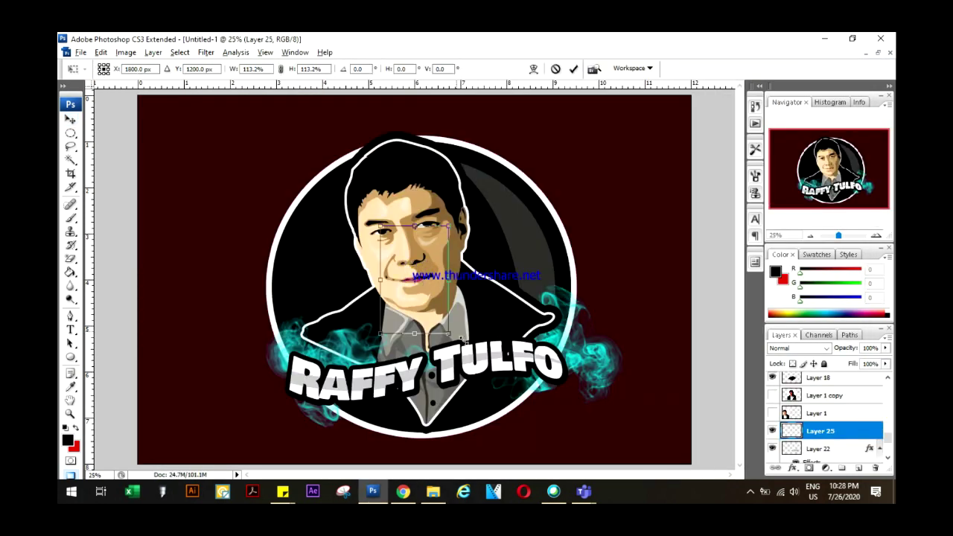
Step: Place the pasted smoke at the circle's upper-left and paste the cyan smoke layer style onto it
drag(435, 305, 324, 275)
key(Return)
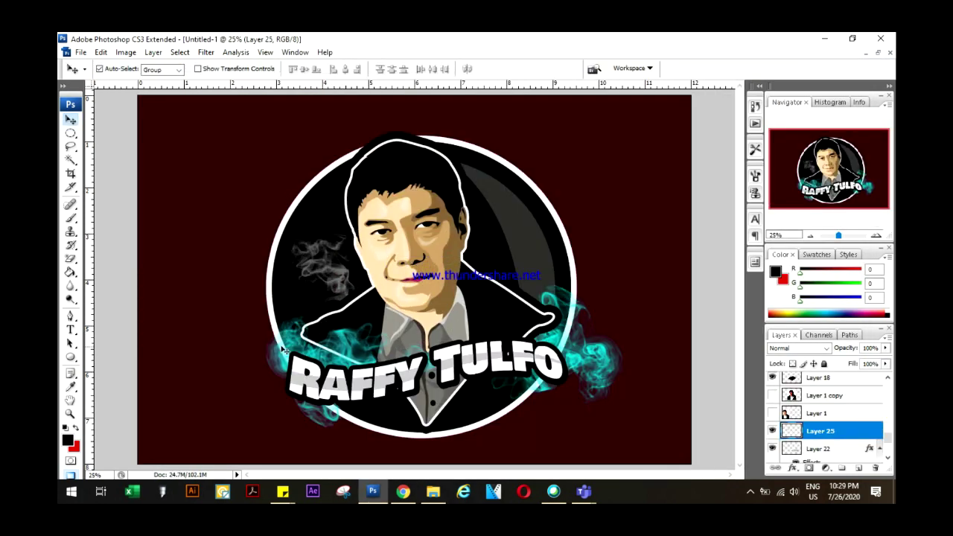
right_click(826, 380)
click(765, 298)
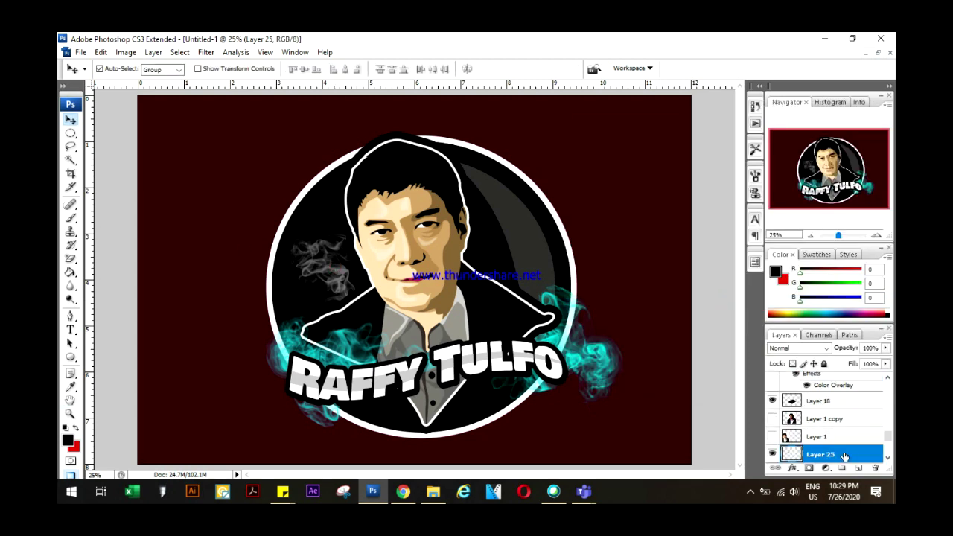
Step: Flip the smoke horizontally, move it to the circle's top and rotate it about 27.2°
key(ctrl+t)
key(Return)
mouse_move(280, 280)
mouse_down()
mouse_move(477, 240)
mouse_move(544, 195)
mouse_up()
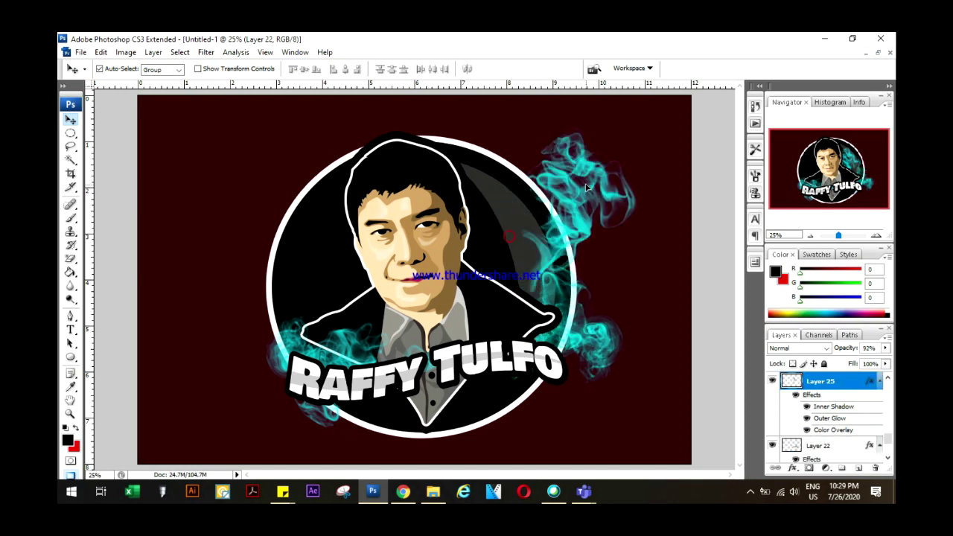
drag(588, 223, 473, 208)
key(ctrl+t)
drag(611, 249, 572, 300)
key(ctrl+plus)
key(ctrl+plus)
key(ctrl+plus)
key(Return)
click(841, 445)
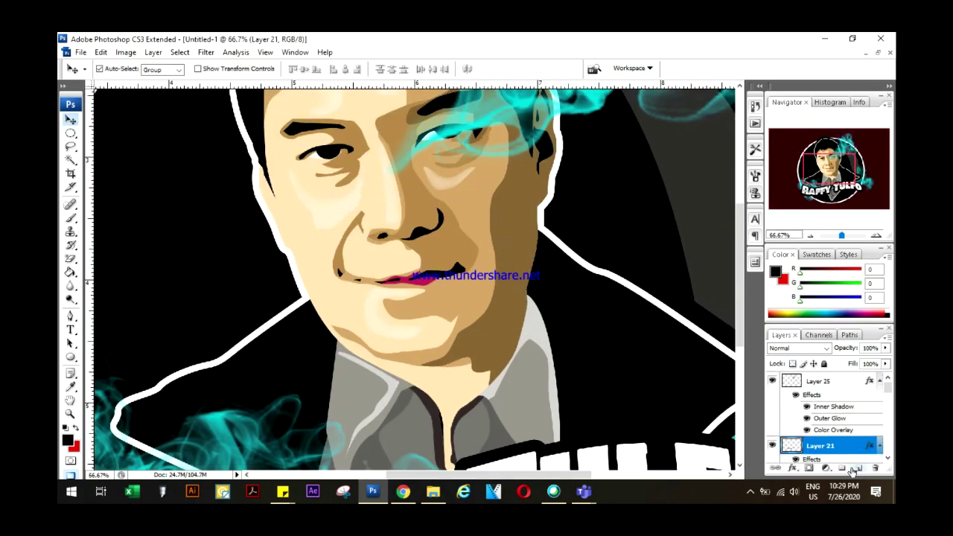
Step: Trace the eye with the Pen and set cyan as the fill colour
key(p)
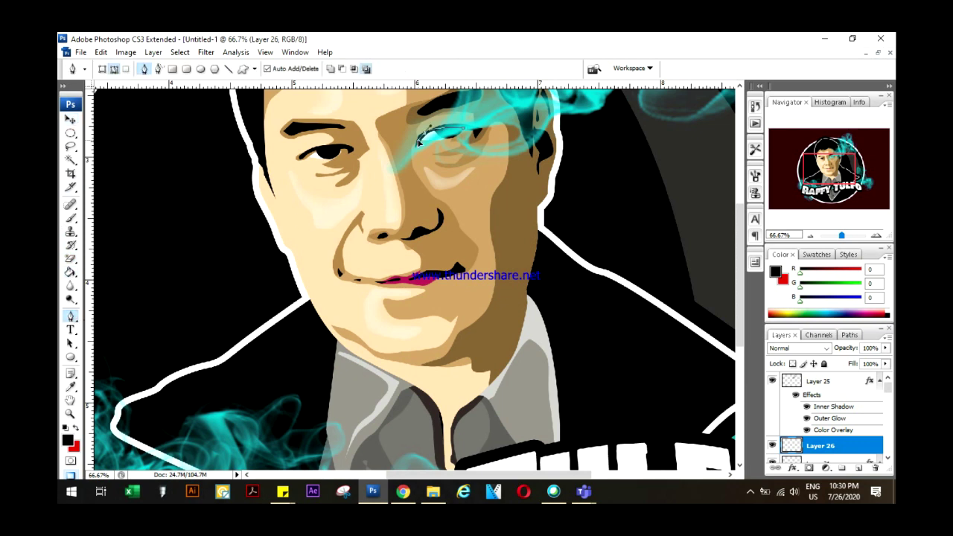
key(g)
click(66, 440)
click(246, 436)
click(759, 188)
key(ctrl+minus)
key(ctrl+minus)
Step: Open the eye layer's Layer Style and set up a Stroke effect
right_click(819, 445)
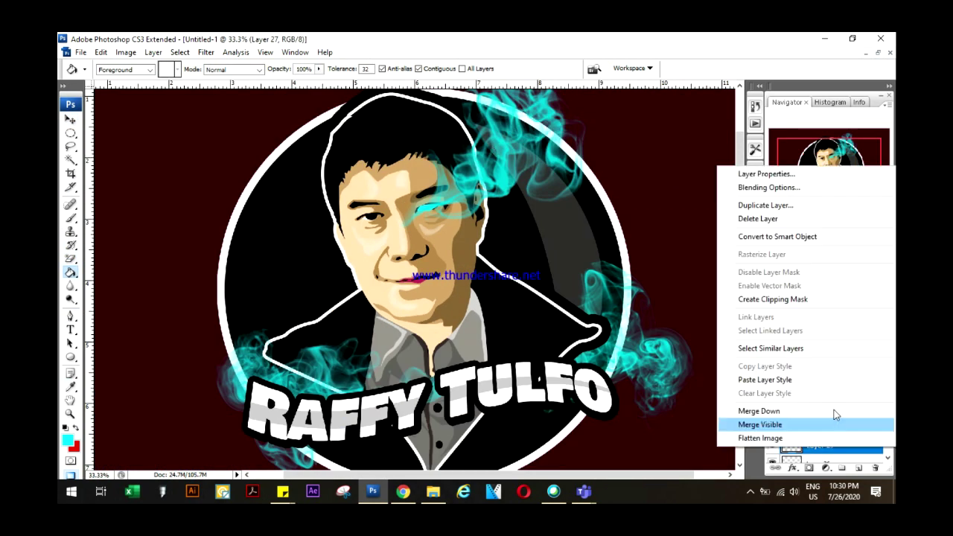
click(774, 186)
click(597, 207)
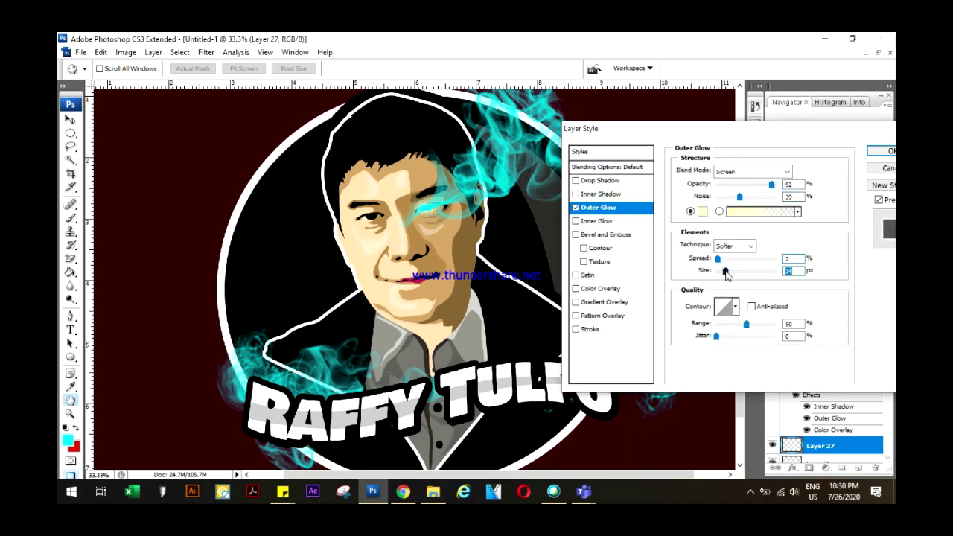
click(591, 328)
click(705, 248)
click(786, 184)
Step: Add a light-cyan Outer Glow and light-cyan Color Overlay to the eye layer
click(600, 194)
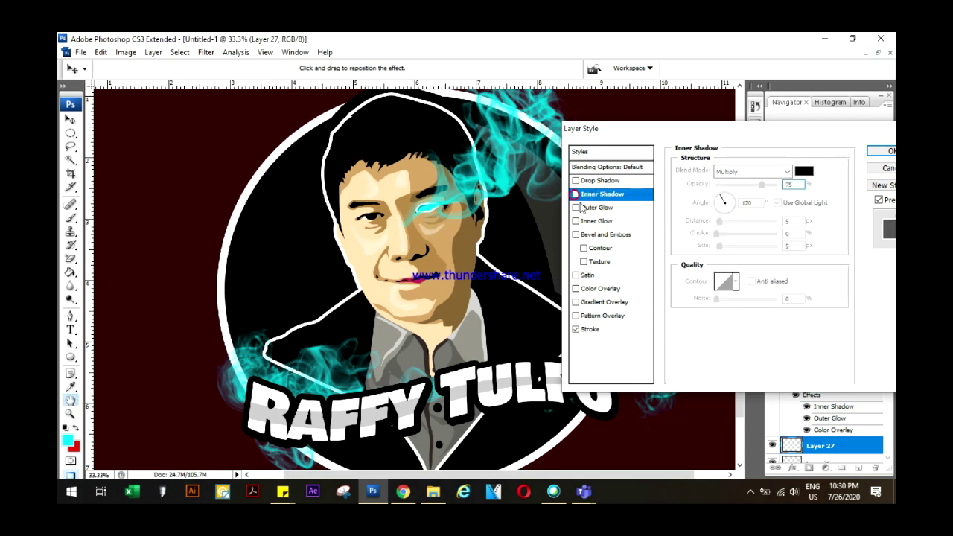
click(702, 211)
click(428, 208)
click(759, 185)
click(702, 212)
click(759, 186)
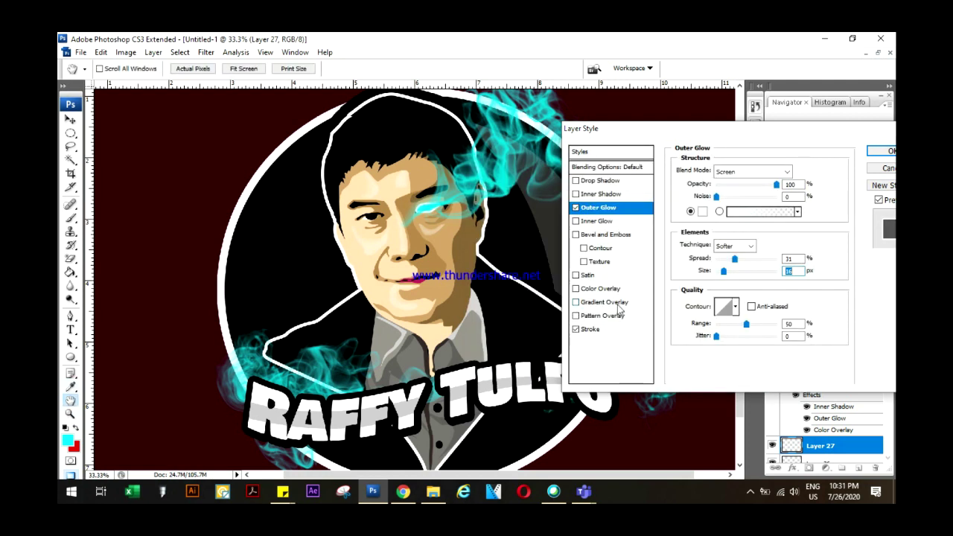
click(600, 288)
click(804, 172)
click(428, 208)
key(Return)
key(Return)
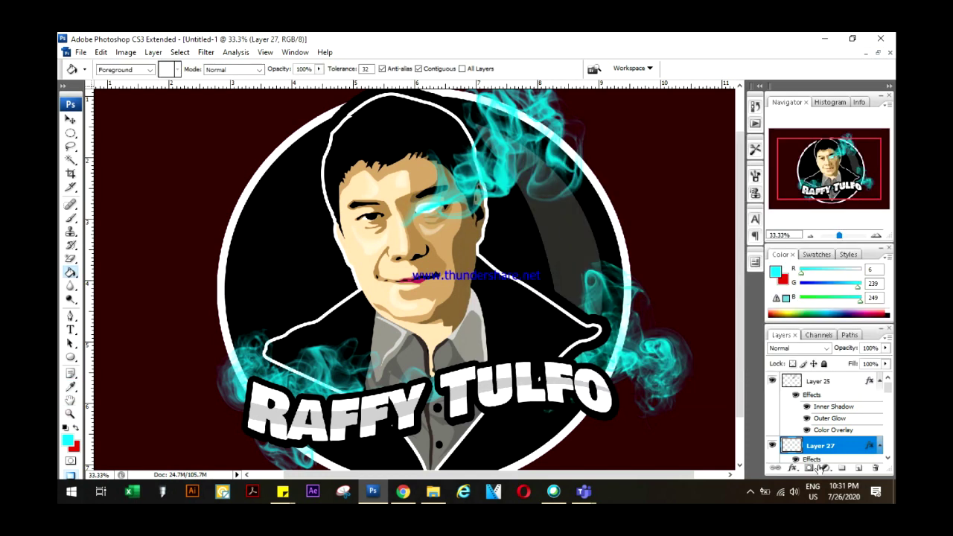
Step: Enlarge the eye's Outer Glow in cyan, remove the stroke and adjust the overlay colour
double_click(829, 406)
drag(726, 272, 750, 273)
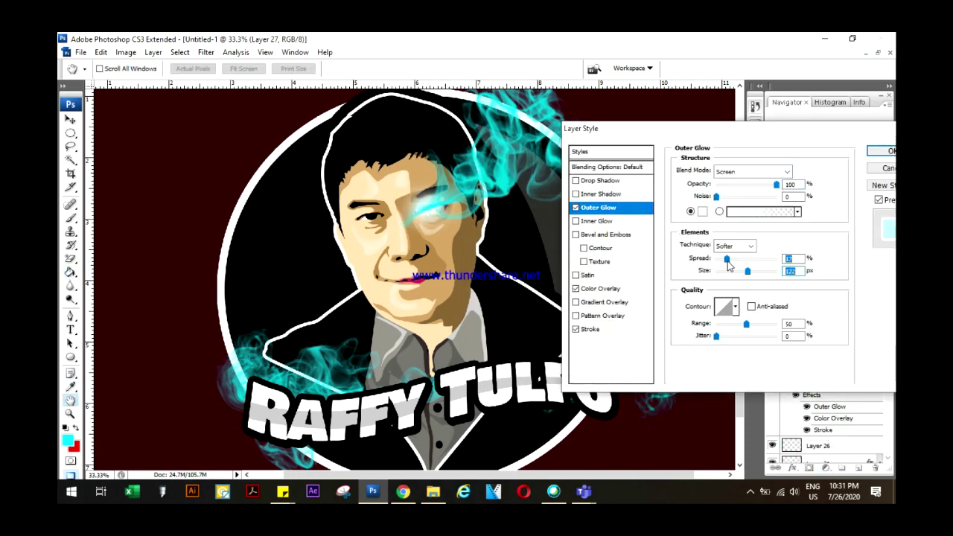
click(702, 211)
click(617, 273)
click(572, 224)
click(759, 185)
click(575, 329)
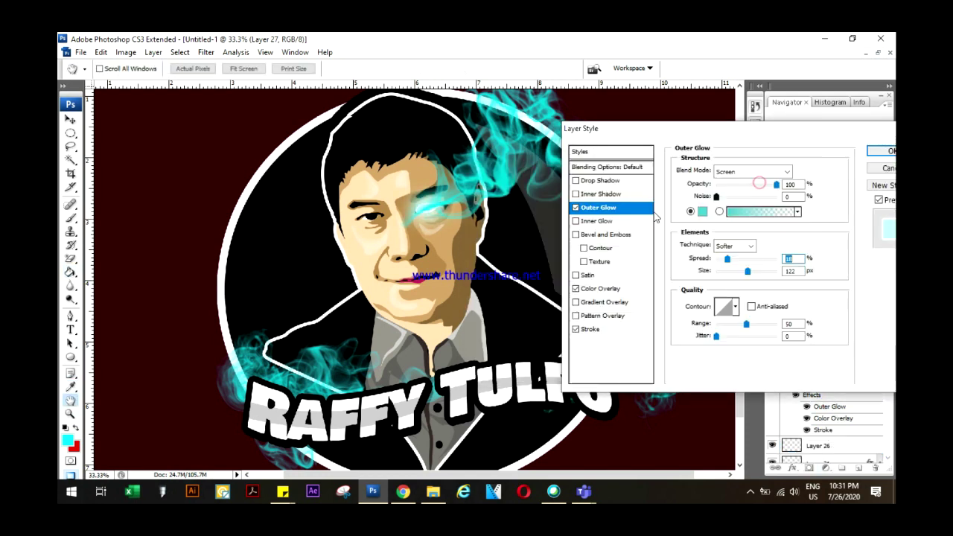
click(599, 288)
click(803, 171)
key(Return)
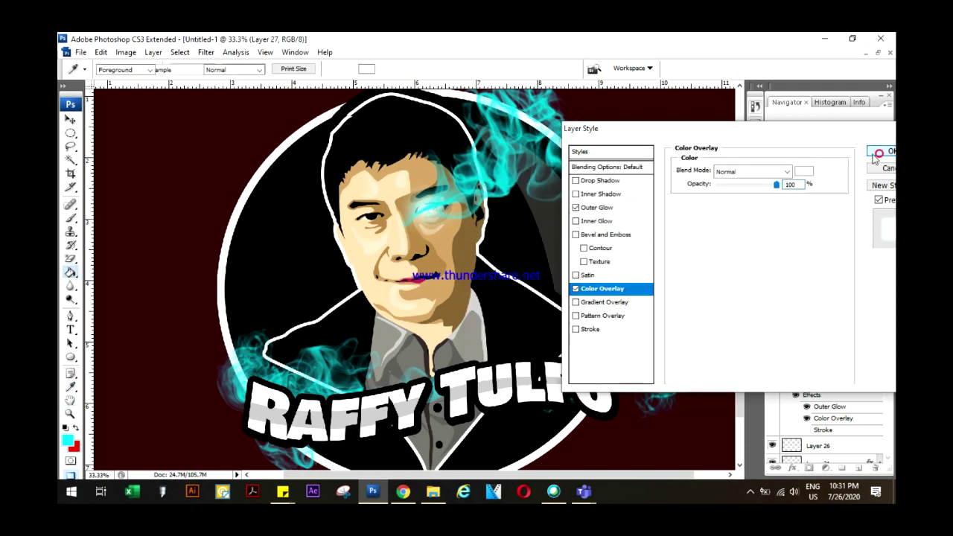
Step: Set smoke Layer 25 to Color Burn blend mode and move Layer 27 above it
key(Return)
key(v)
key(ctrl+plus)
click(445, 264)
click(796, 348)
click(791, 114)
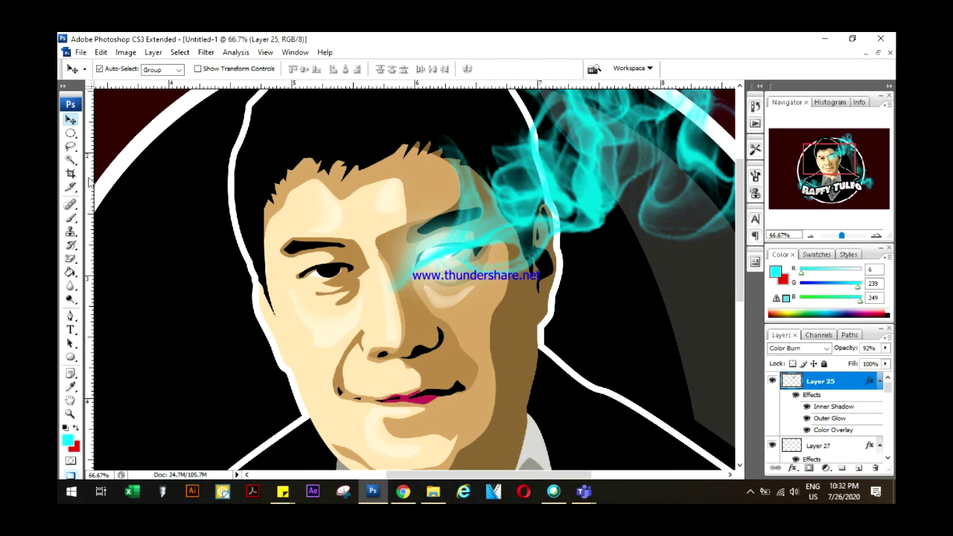
drag(818, 445, 833, 393)
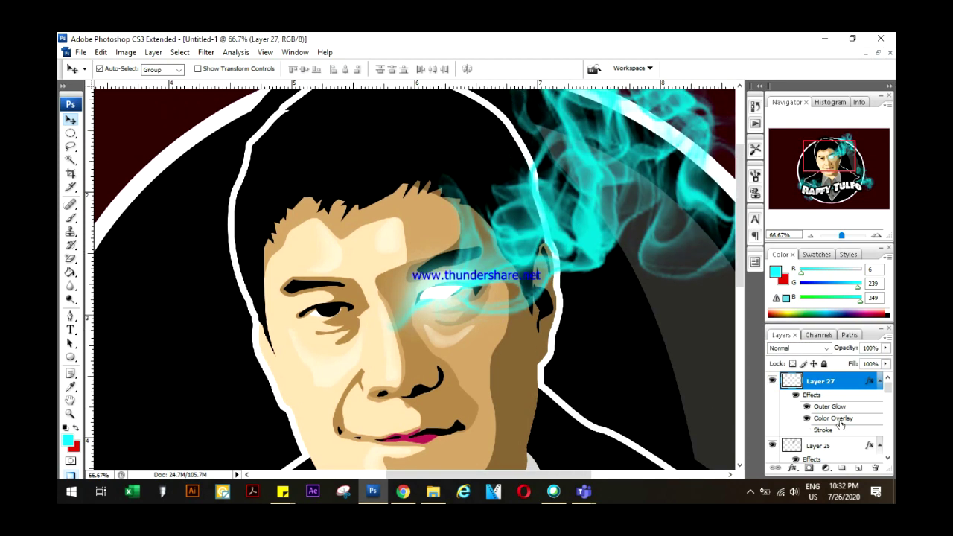
Step: Change the eye layer's Color Overlay to a paler cyan
double_click(832, 418)
click(807, 171)
click(516, 197)
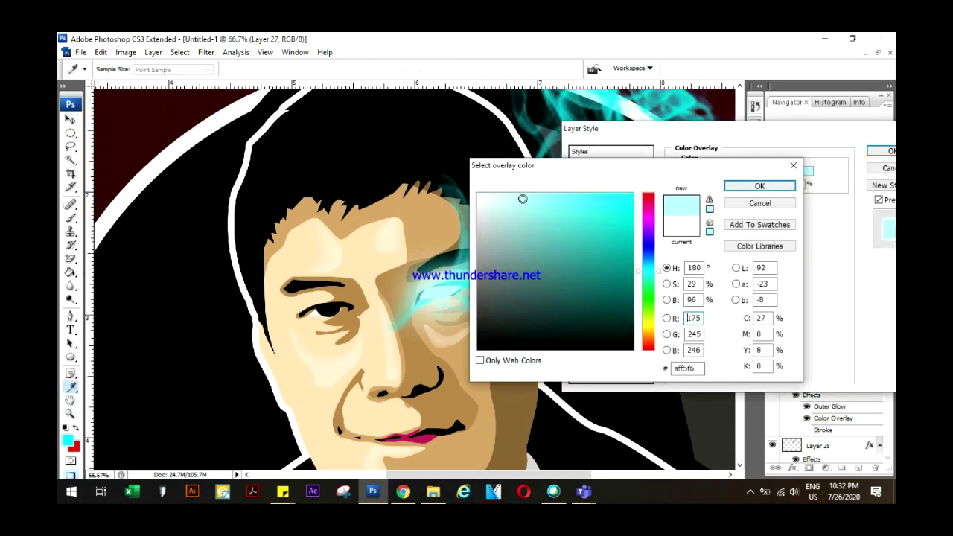
click(759, 186)
click(884, 150)
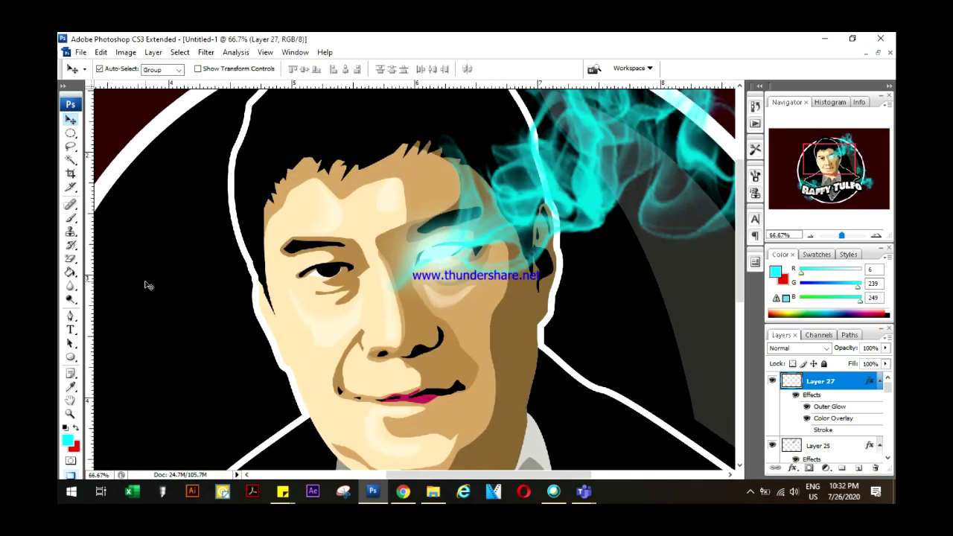
Step: Pen-trace the left eye and fill it with the cyan glow
key(p)
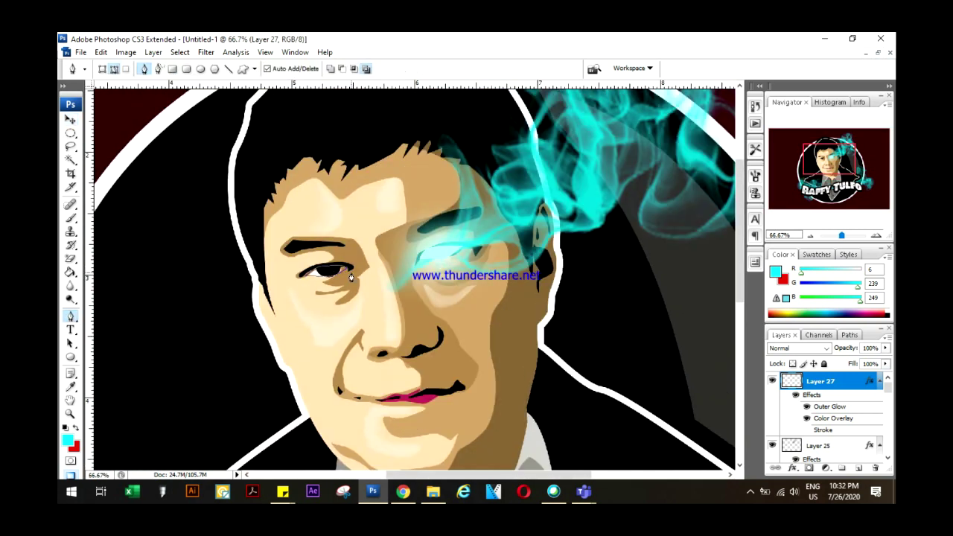
key(g)
click(341, 270)
key(ctrl+0)
Step: Duplicate the cyan smoke layer and move the copy to the upper-left for transforming
key(v)
drag(508, 329, 312, 186)
key(ctrl+t)
right_click(314, 187)
Step: Flip the smoke copy horizontally and rotate it about -17.6°
click(372, 334)
drag(245, 127, 332, 199)
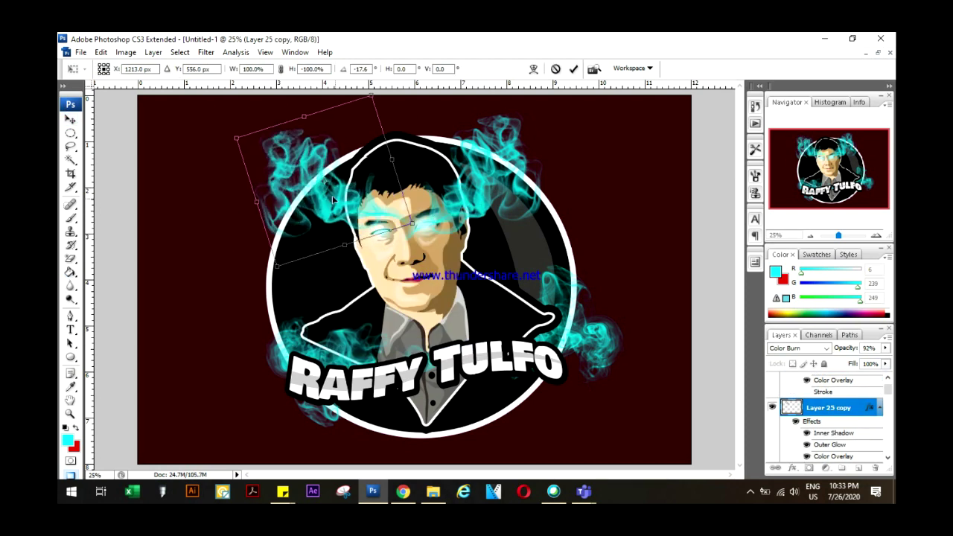
key(Return)
Step: Pen-trace the nose bridge between the eyes and load it as a selection
key(ctrl+plus)
key(ctrl+plus)
key(ctrl+plus)
key(p)
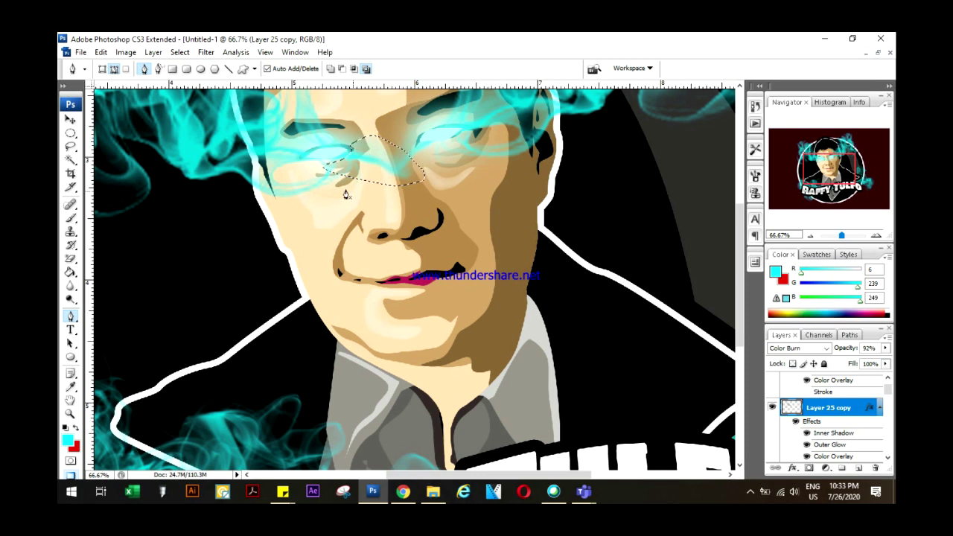
key(v)
key(ctrl+0)
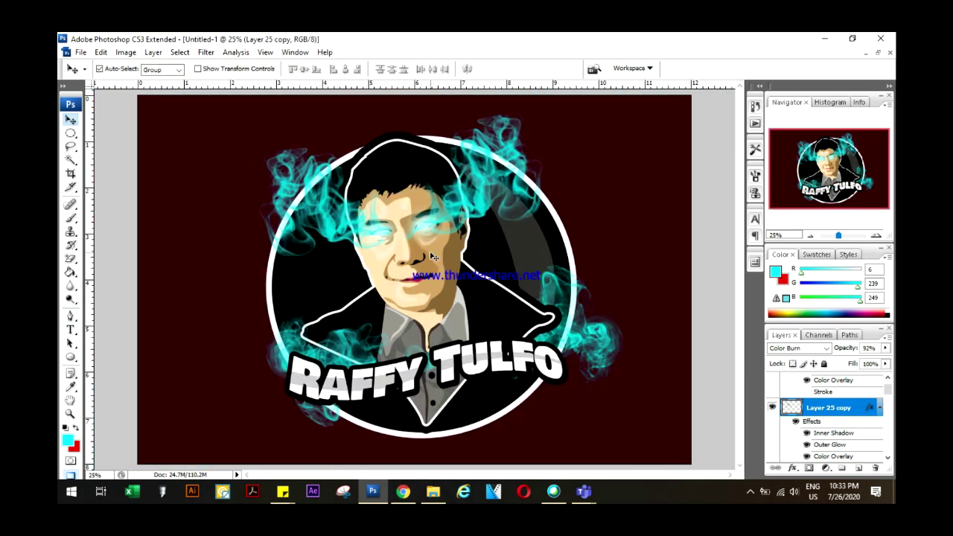
key(ctrl+plus)
key(ctrl+plus)
key(ctrl+plus)
key(ctrl+plus)
key(p)
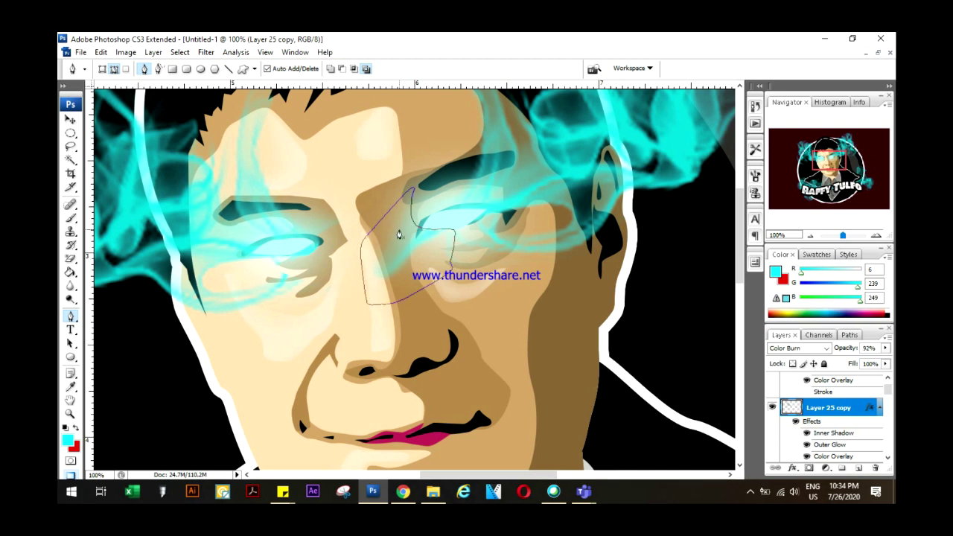
key(ctrl+Return)
key(v)
key(ctrl+e)
key(ctrl+minus)
key(ctrl+0)
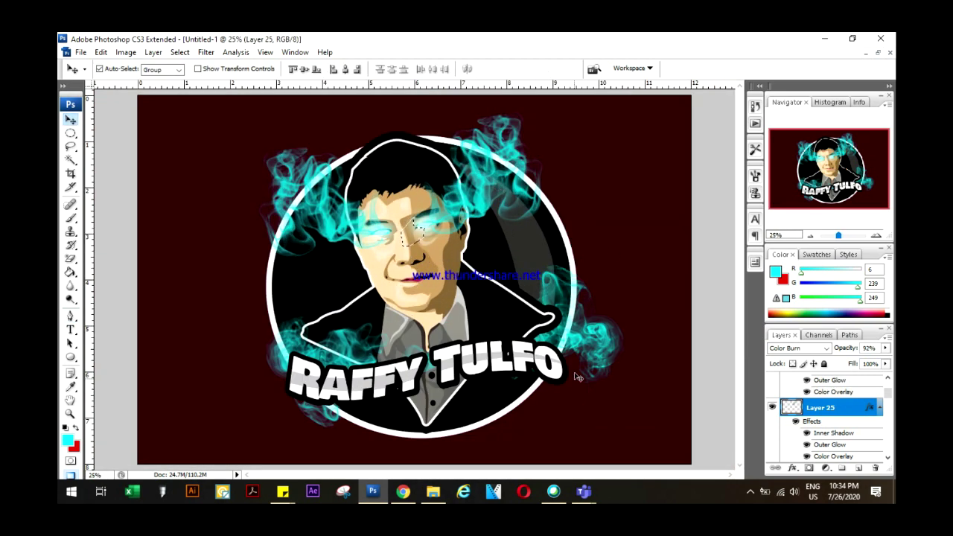
Step: Apply a Curves adjustment that darkens the portrait
click(438, 289)
click(126, 52)
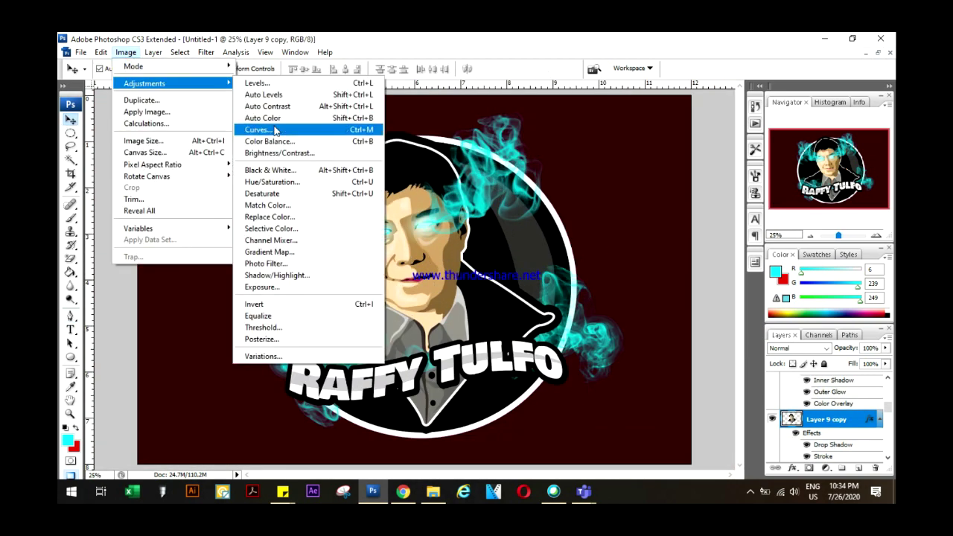
click(268, 127)
drag(595, 223, 583, 251)
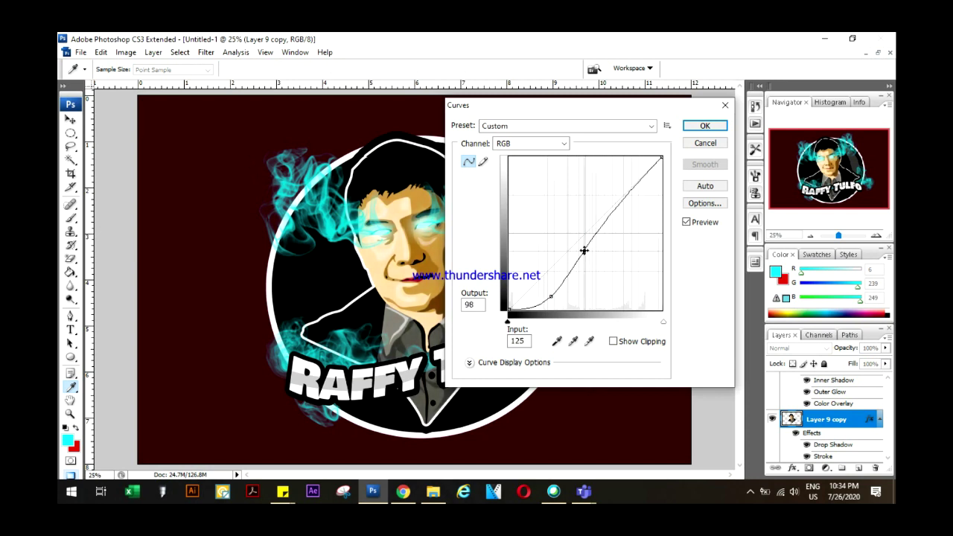
key(Return)
key(v)
click(657, 308)
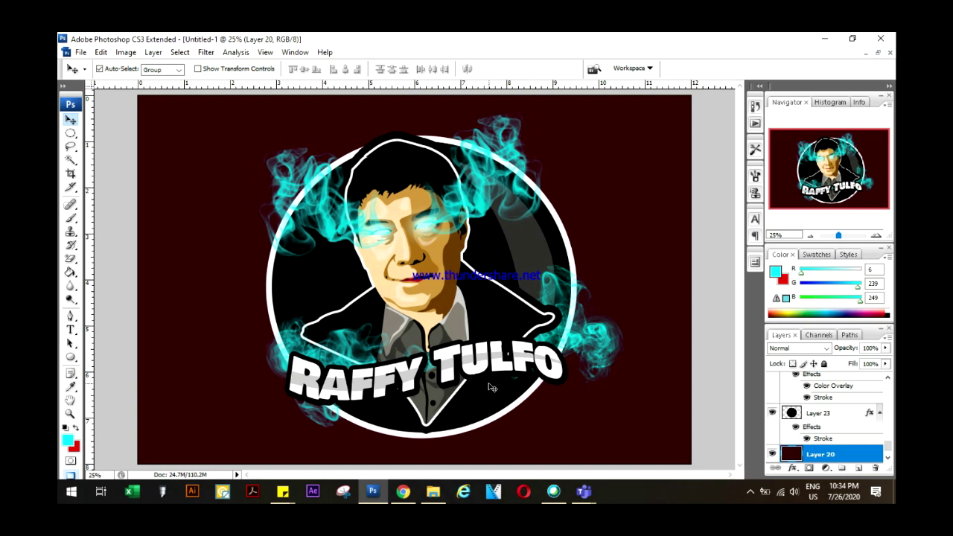
Step: Add a black Color Overlay to the Layer 20 background
double_click(856, 454)
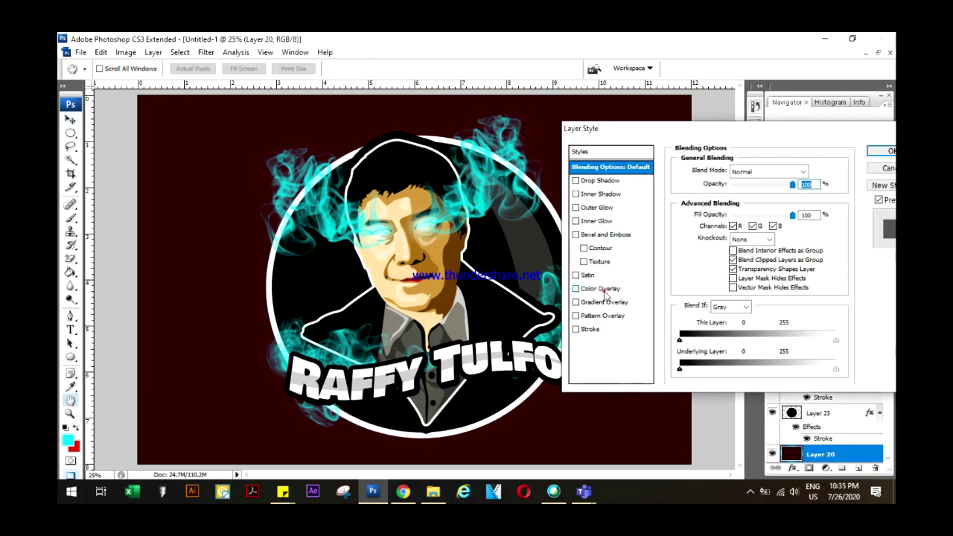
click(595, 287)
click(807, 170)
click(479, 350)
key(Return)
key(Return)
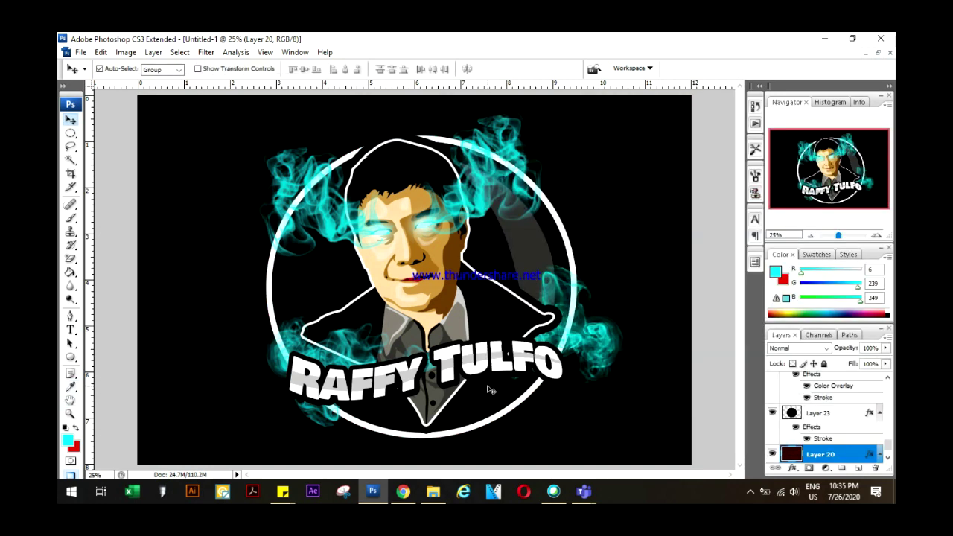
Step: Scale the circle badge and crescent layers down to about 80%, then select the background layer
key(alt+shift+bracketright)
key(alt+shift+bracketright)
key(ctrl+t)
drag(564, 144, 474, 227)
drag(301, 286, 284, 285)
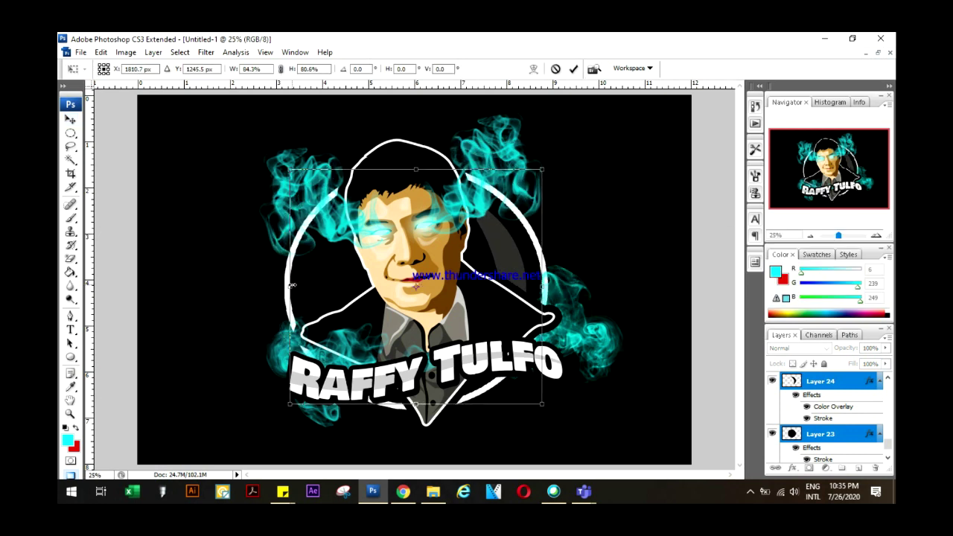
key(Return)
click(657, 419)
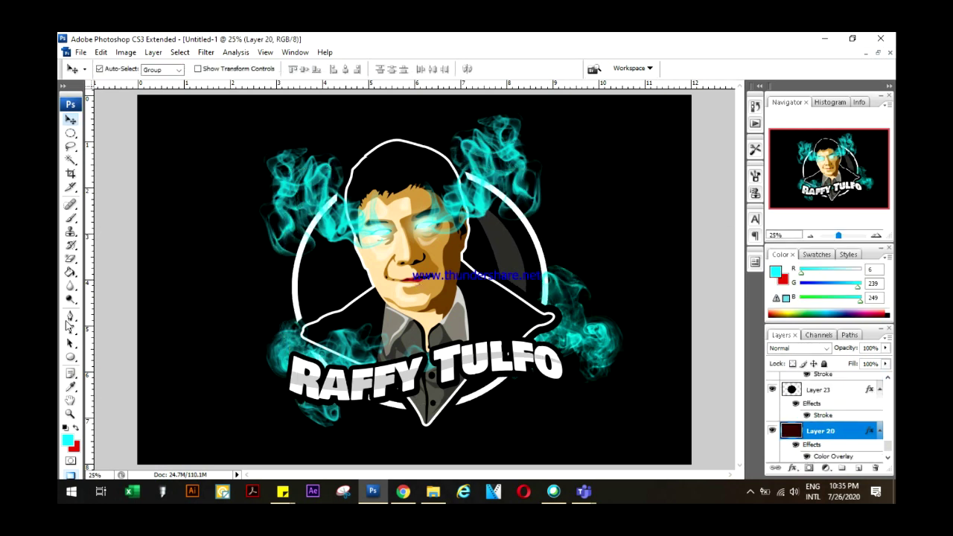
key(p)
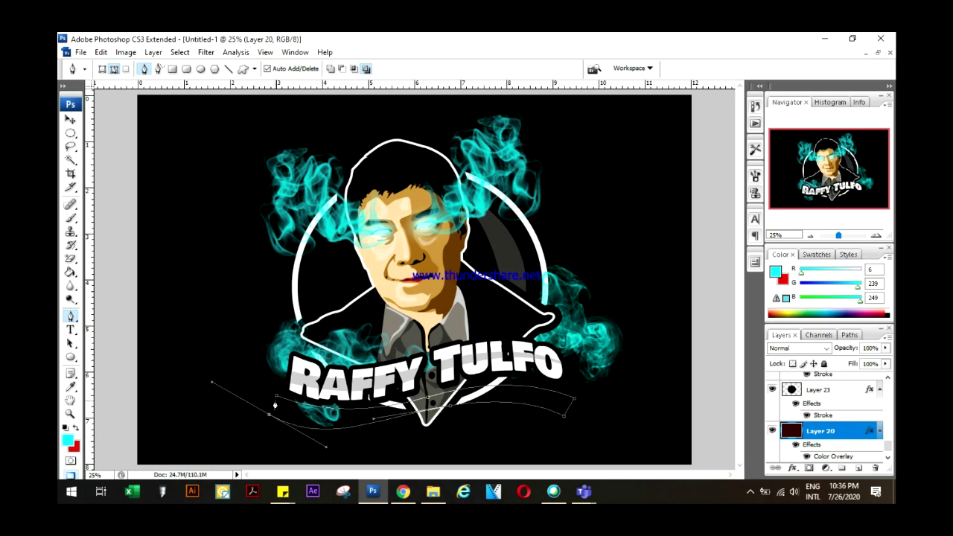
Step: Fill the banner outline white on a new layer and give it a black Stroke style
click(70, 273)
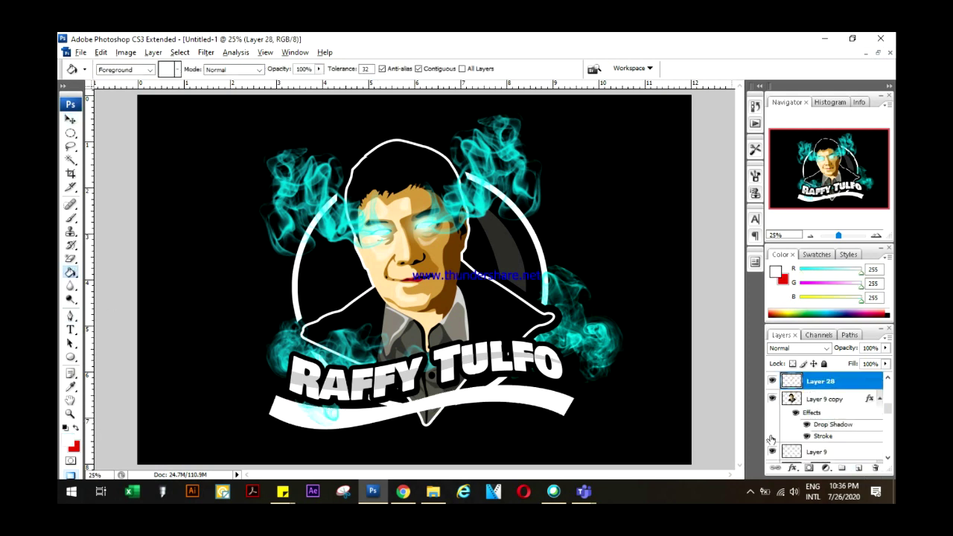
double_click(826, 446)
click(592, 329)
click(705, 248)
click(744, 185)
click(705, 247)
click(521, 373)
click(761, 185)
click(880, 150)
Step: Flatten the banner slightly and warp it into a gentle wave
key(ctrl+t)
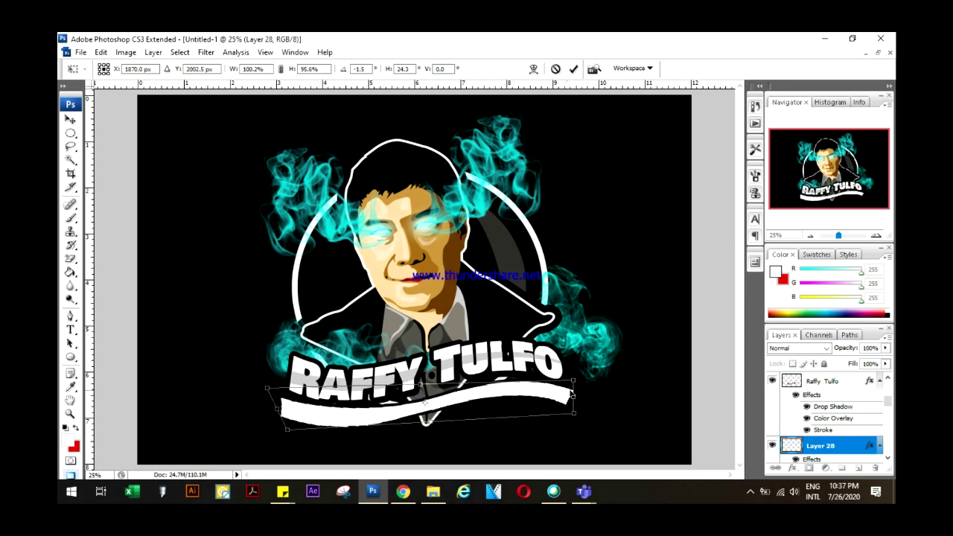
drag(420, 383, 421, 385)
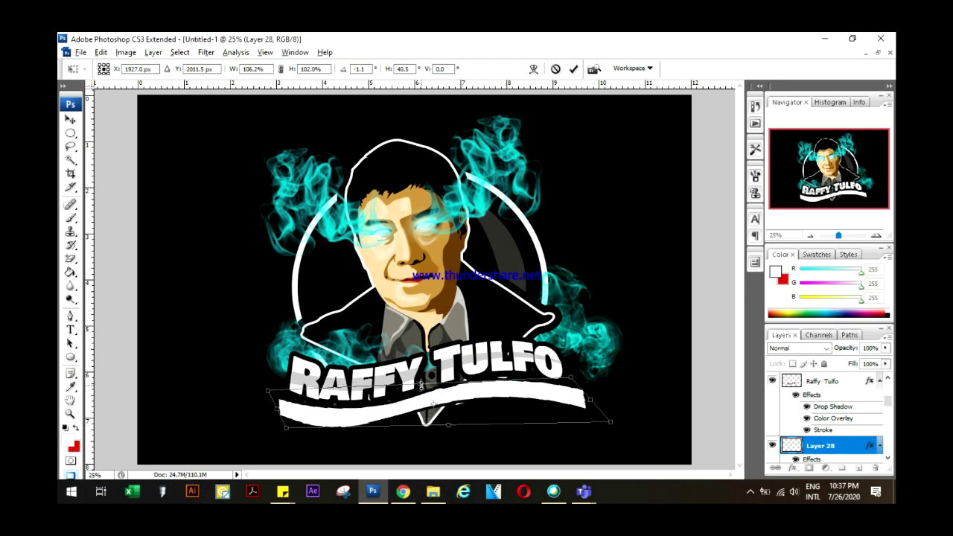
key(Return)
key(ctrl+t)
right_click(340, 439)
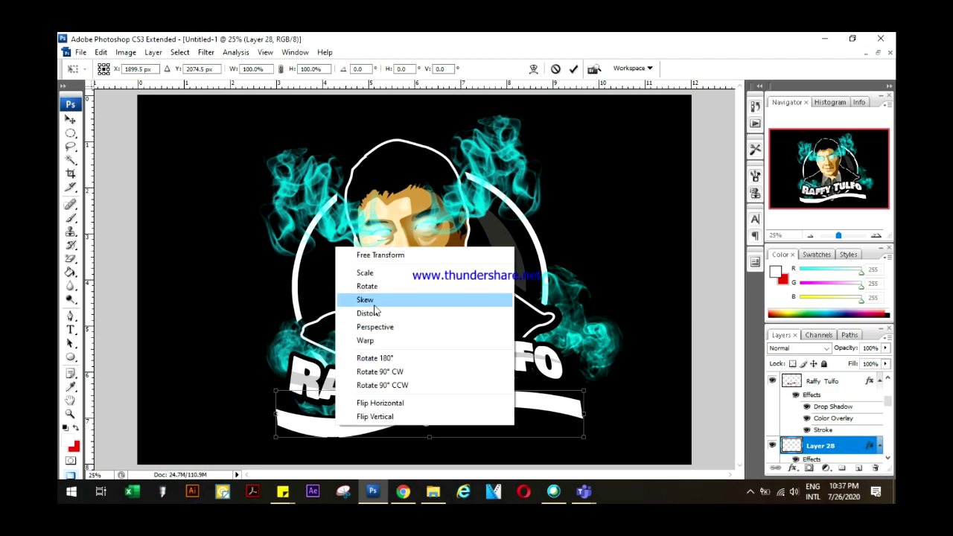
click(357, 344)
drag(337, 442, 283, 400)
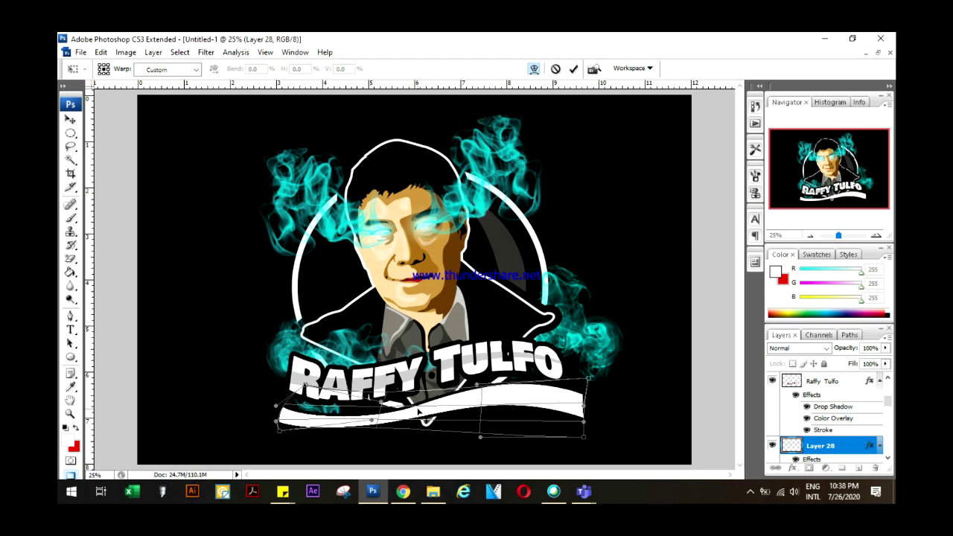
key(Return)
key(ctrl+t)
key(Return)
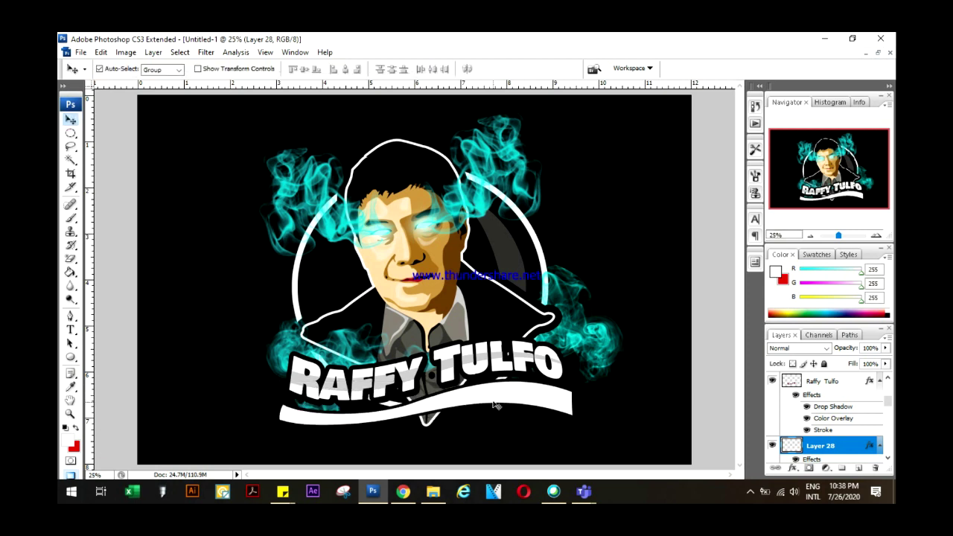
click(70, 329)
click(156, 324)
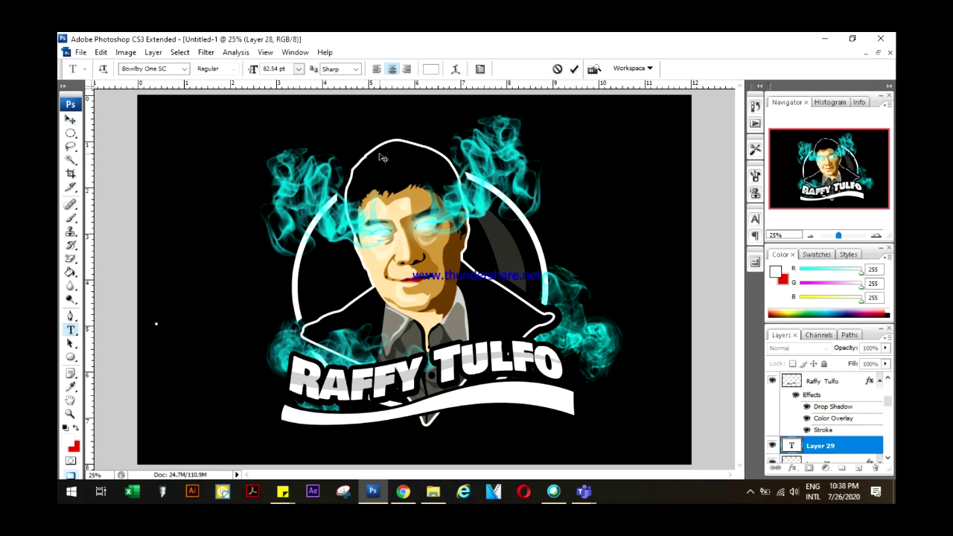
Step: Type 'WALANG TAKAS', bring it to the top, and shrink it to fit the banner
text(WALANG TAKAS)
click(70, 119)
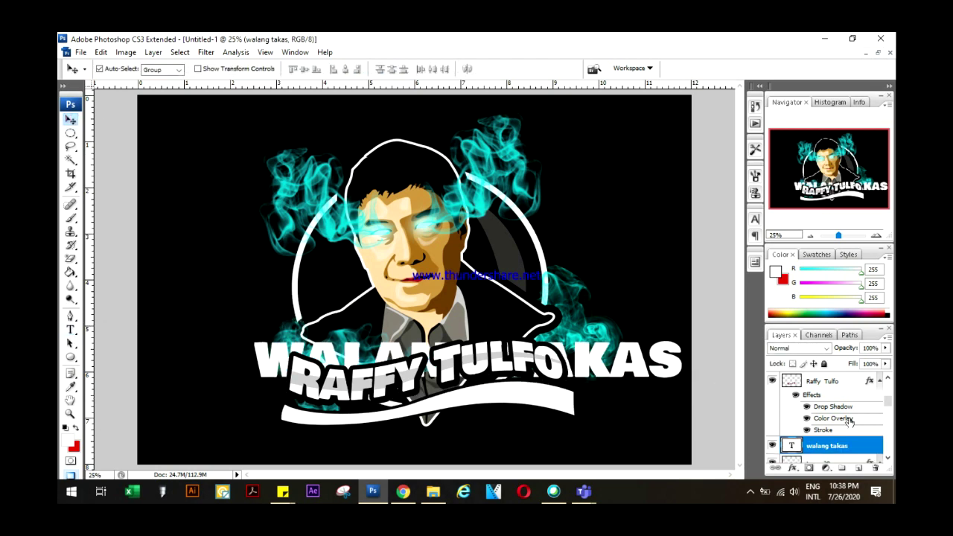
key(ctrl+shift+bracketright)
key(ctrl+t)
drag(596, 338, 566, 384)
key(Return)
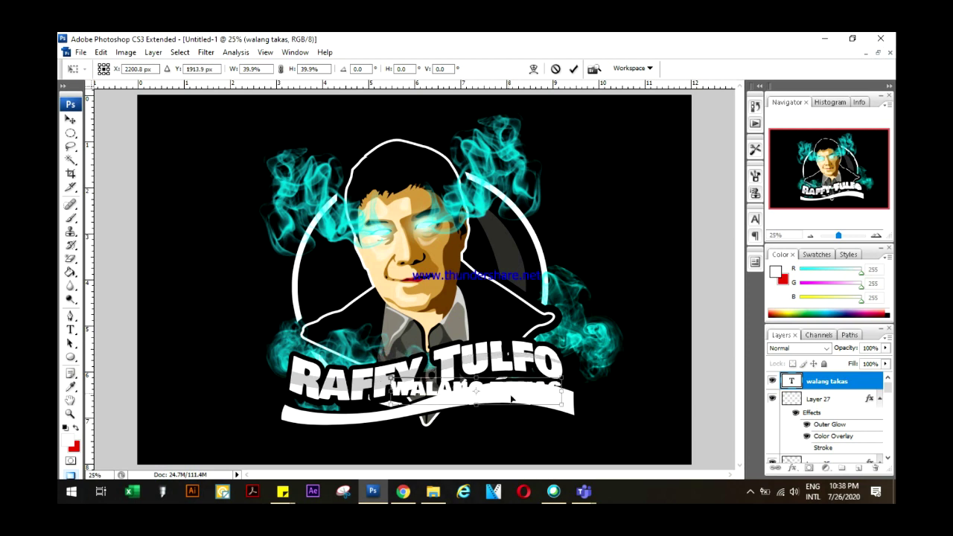
Step: Give the WALANG TAKAS text a dark Color Overlay
right_click(827, 381)
click(680, 145)
click(606, 287)
click(805, 170)
click(602, 283)
key(Return)
key(Return)
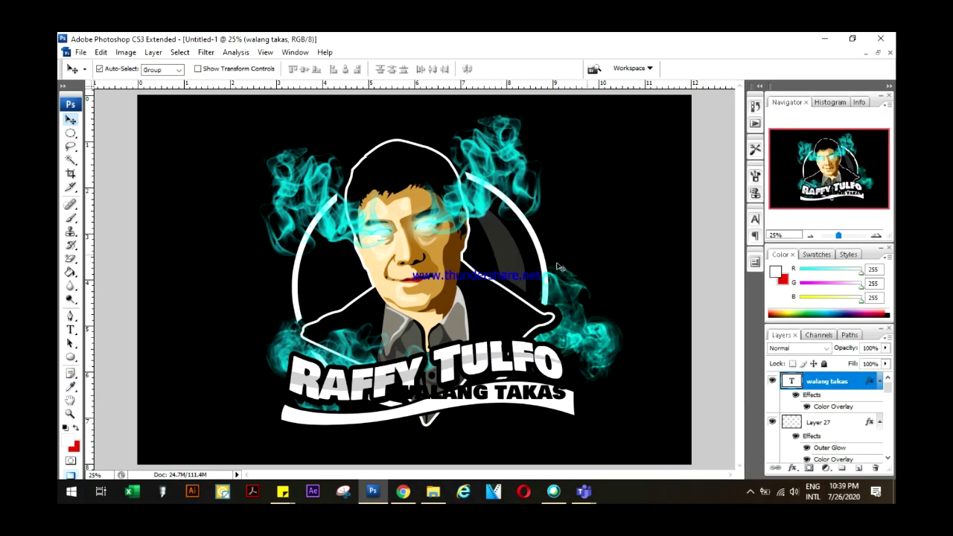
Step: Apply a Flag text warp and move the text onto the banner's right side
key(t)
click(455, 69)
click(447, 156)
click(461, 267)
click(558, 162)
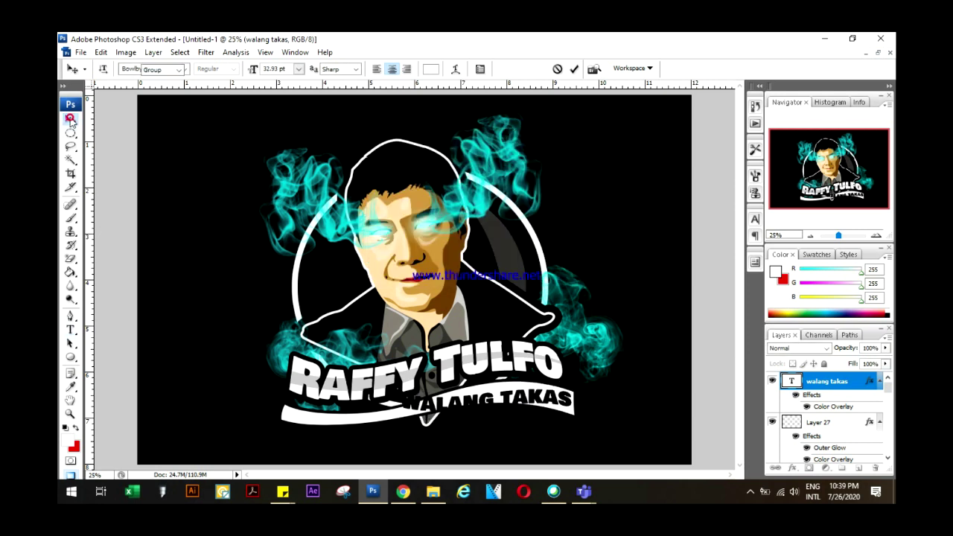
key(ctrl+t)
drag(519, 395, 544, 397)
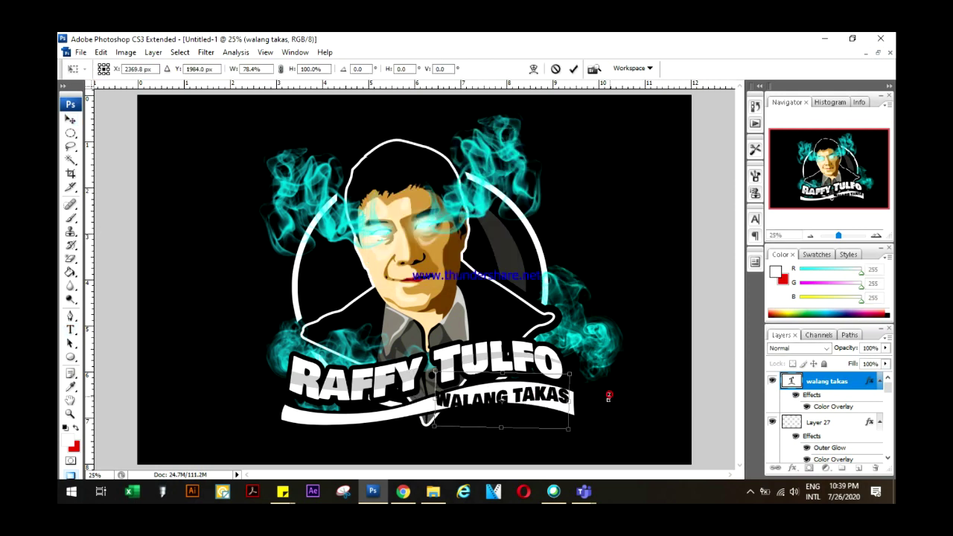
key(Return)
Step: Change the text warp to Arch and reselect the white banner layer
key(t)
click(455, 68)
click(480, 155)
click(447, 219)
key(Return)
key(ctrl+t)
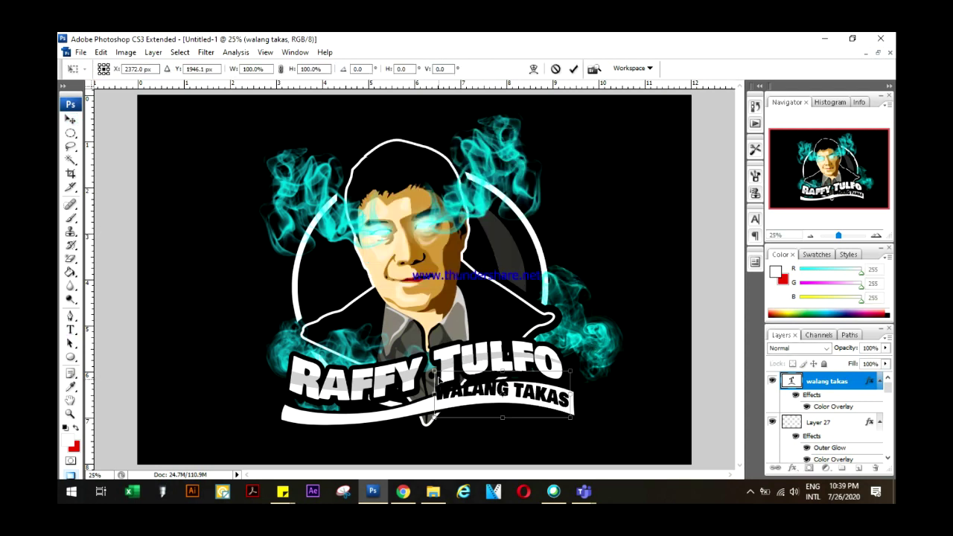
key(Return)
key(v)
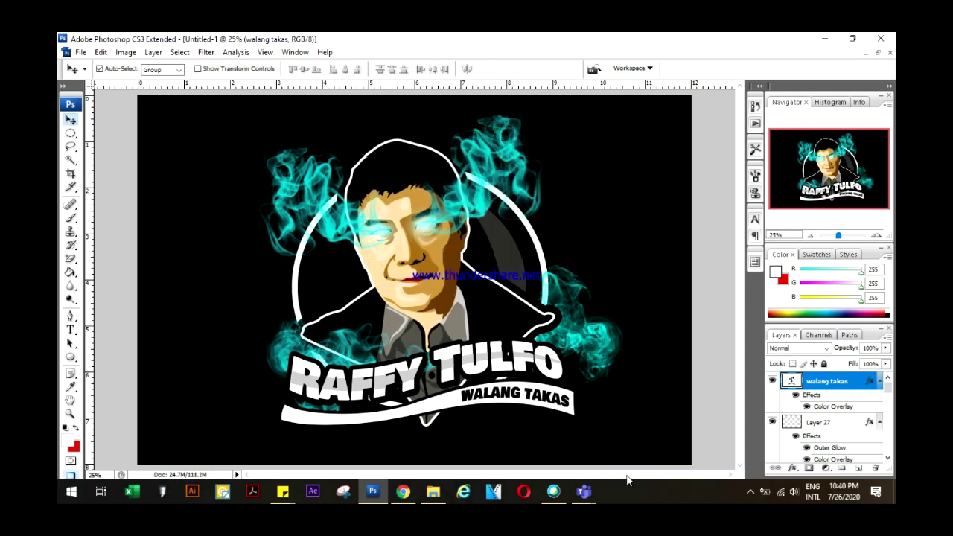
click(476, 406)
Step: Warp the banner, bending its left end down and pulling its top-left corner up
key(ctrl+t)
right_click(294, 230)
click(349, 324)
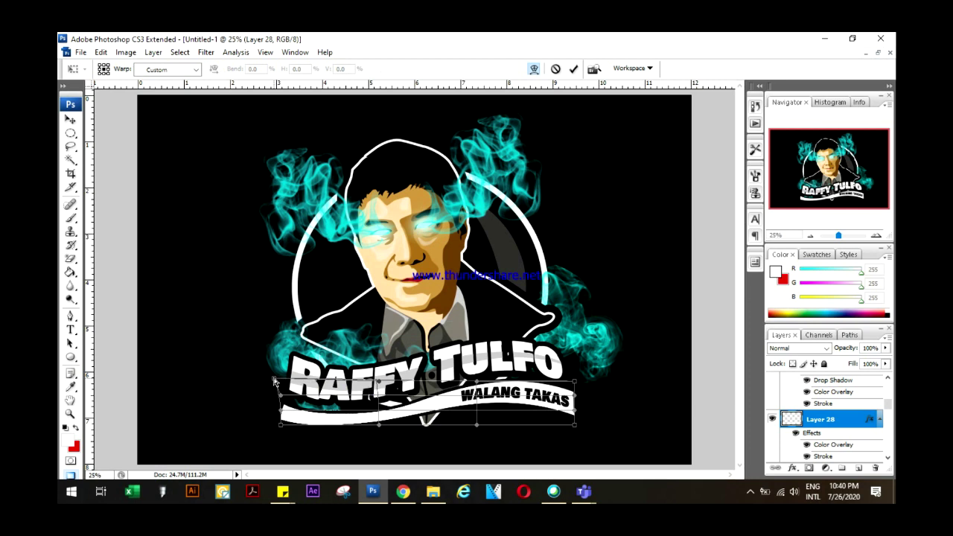
drag(281, 425, 286, 436)
key(Return)
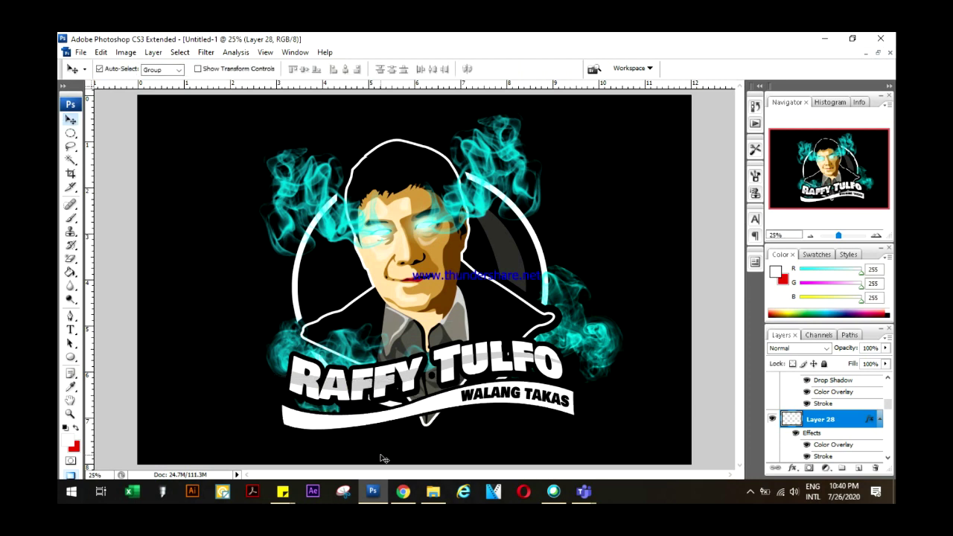
key(ctrl+t)
right_click(292, 232)
click(350, 323)
drag(280, 382, 248, 368)
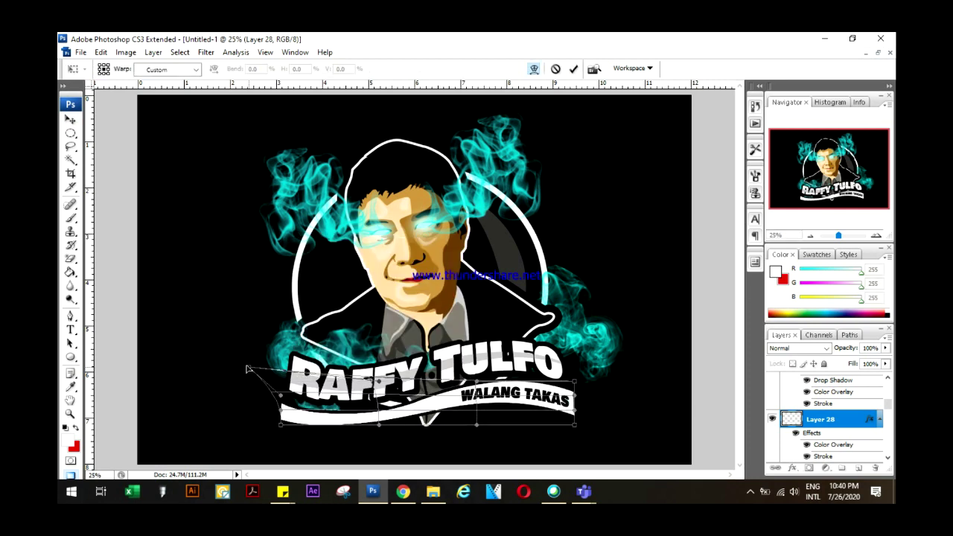
key(Return)
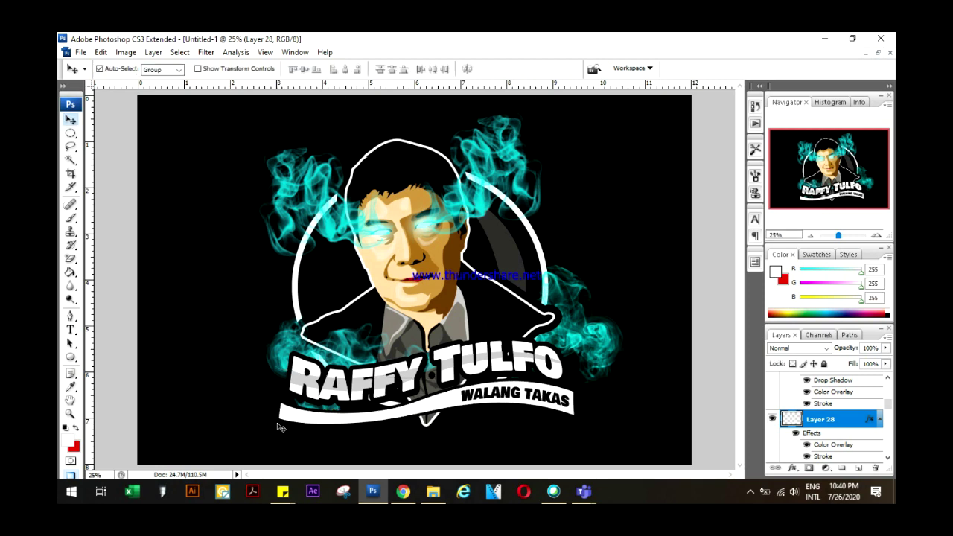
Step: Warp the banner again to reshape its top-left end
key(ctrl+t)
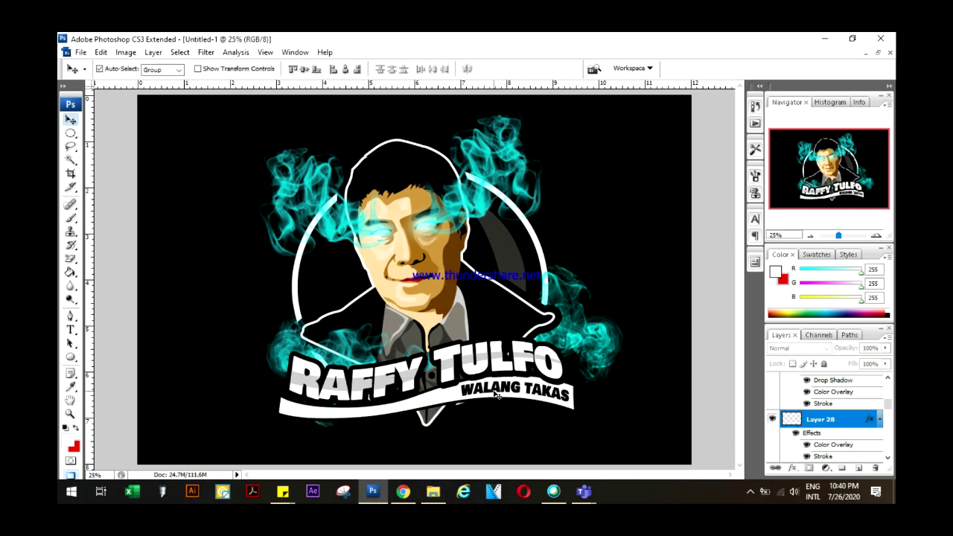
right_click(295, 413)
key(Escape)
key(ctrl+t)
right_click(303, 413)
click(332, 328)
drag(296, 359, 305, 341)
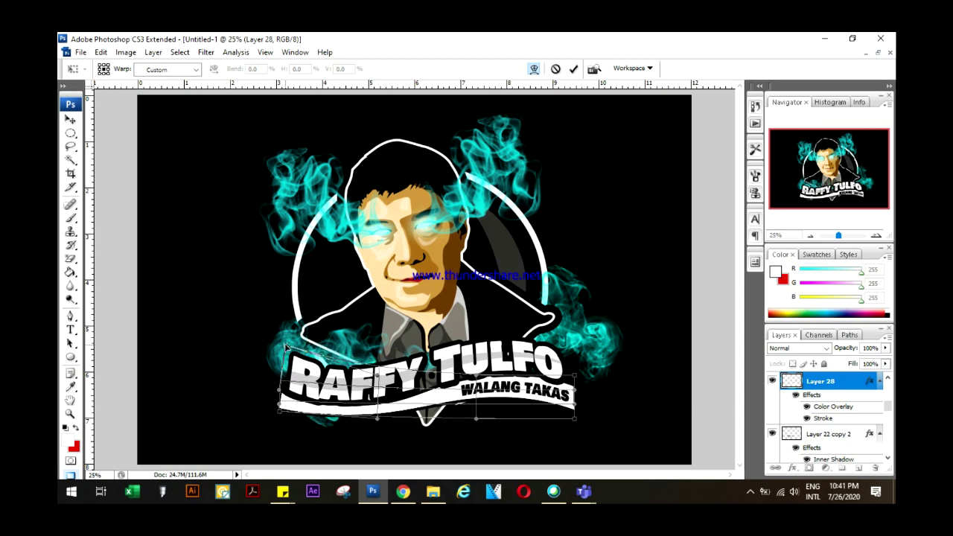
key(Return)
Step: Narrow the banner slightly and warp its lower-left curve downward
key(ctrl+t)
drag(276, 391, 281, 391)
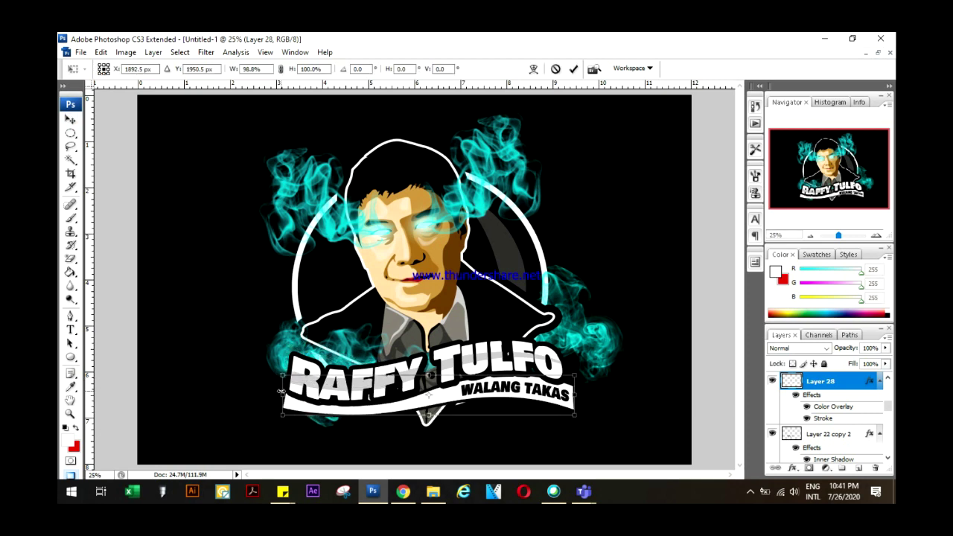
right_click(325, 409)
click(349, 322)
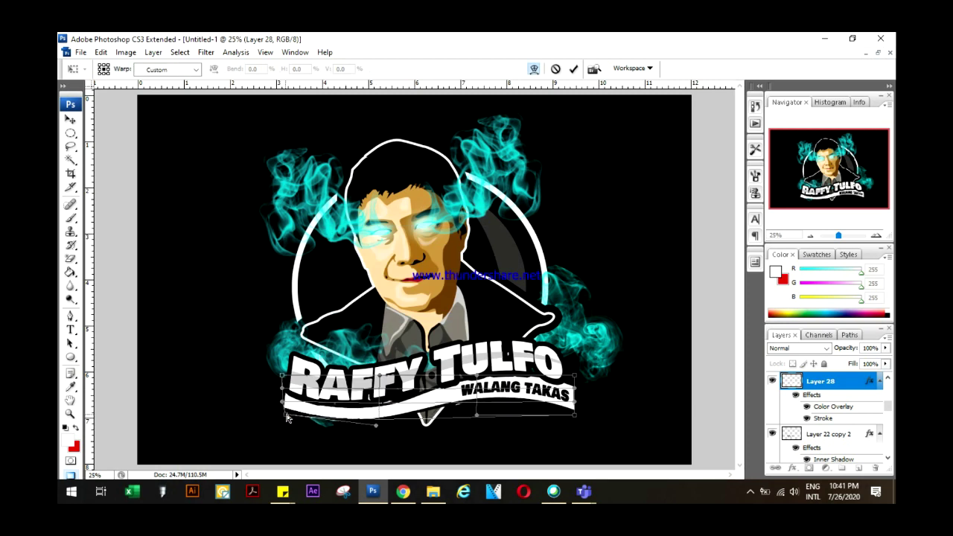
drag(300, 415, 368, 438)
key(Return)
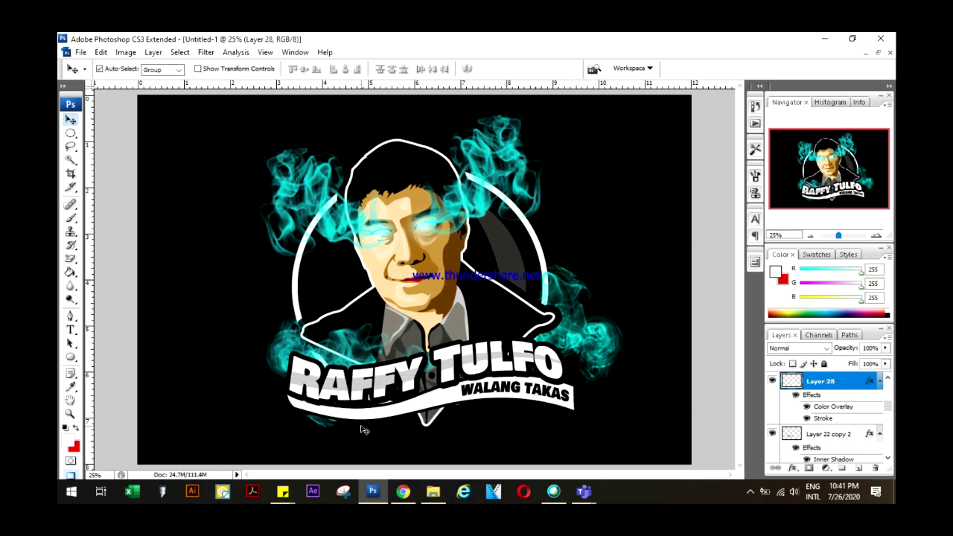
Step: Reapply a transform to WALANG TAKAS and add a new empty layer for the strip
click(623, 240)
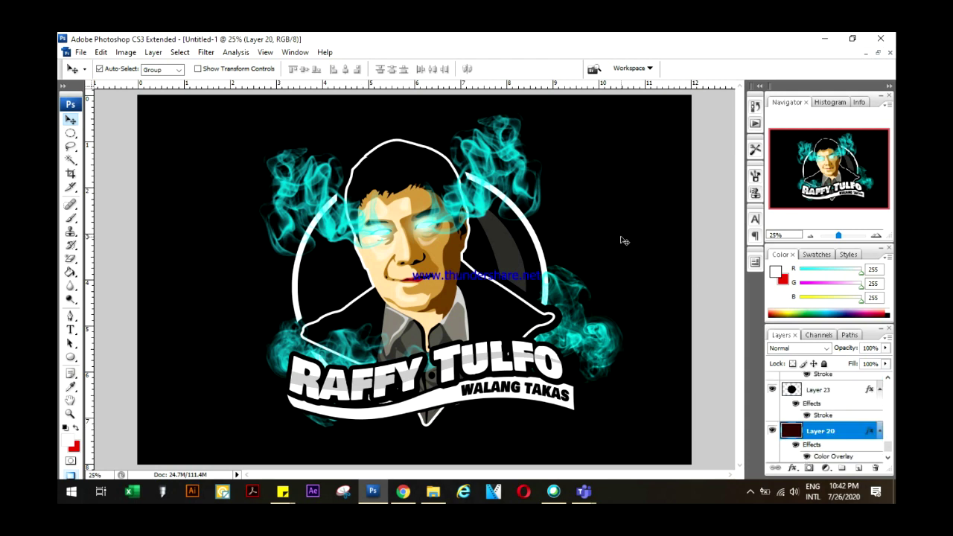
click(456, 390)
key(ctrl+t)
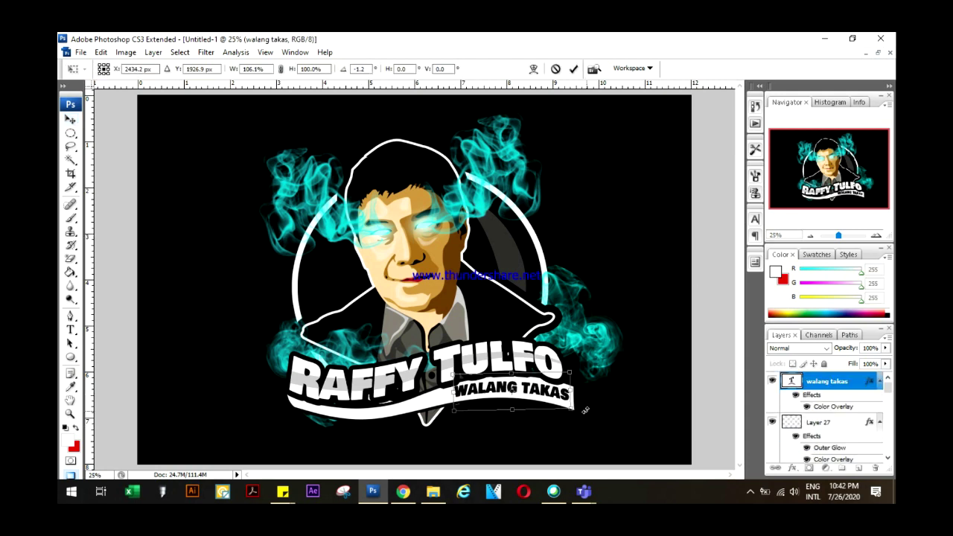
key(Return)
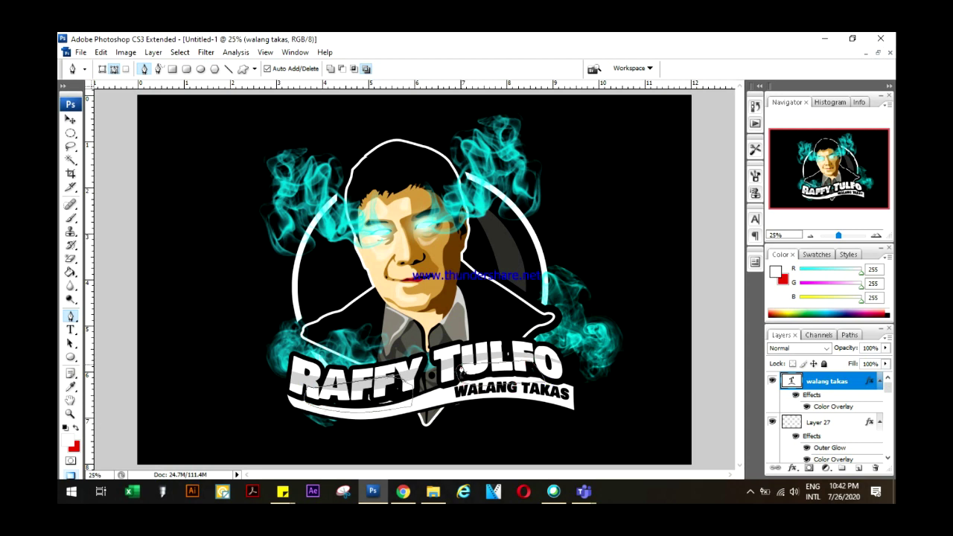
key(v)
click(416, 372)
key(ctrl+shift+alt+n)
key(g)
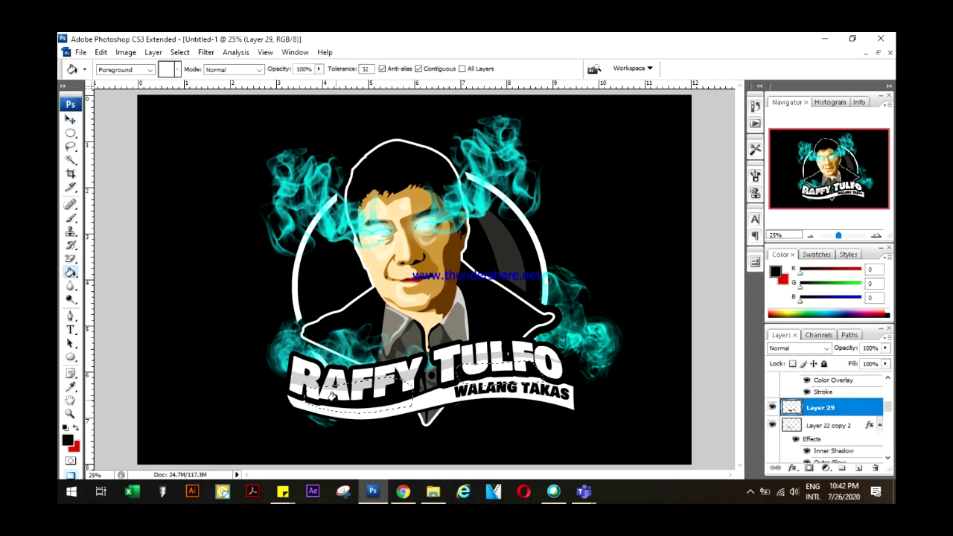
key(v)
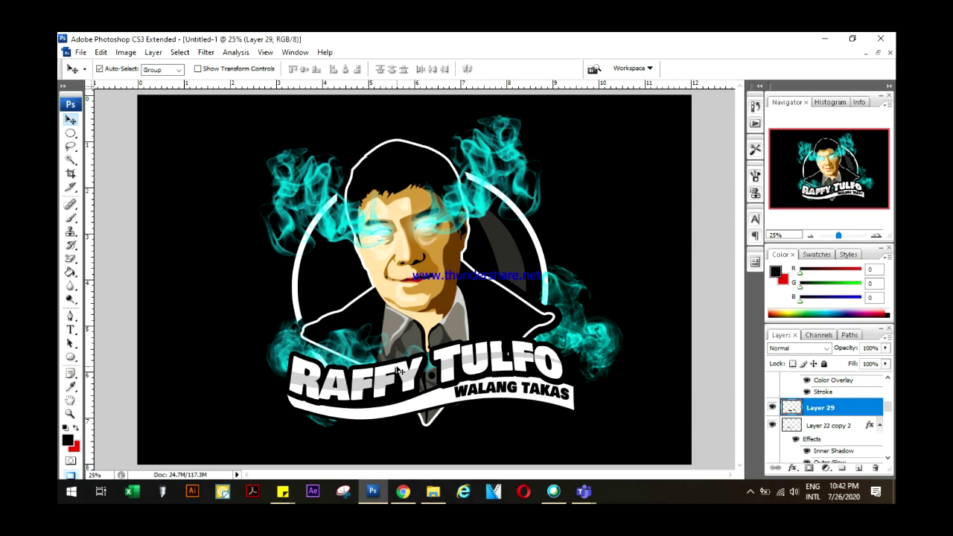
Step: Warp banner Layer 28 once more and slightly reposition WALANG TAKAS
click(399, 370)
key(ctrl+t)
right_click(400, 370)
click(381, 330)
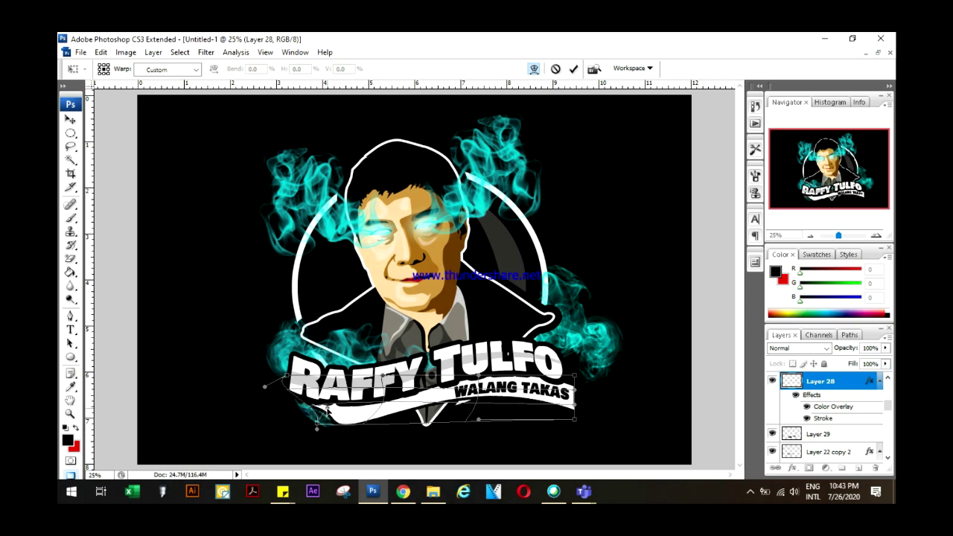
key(Return)
click(466, 396)
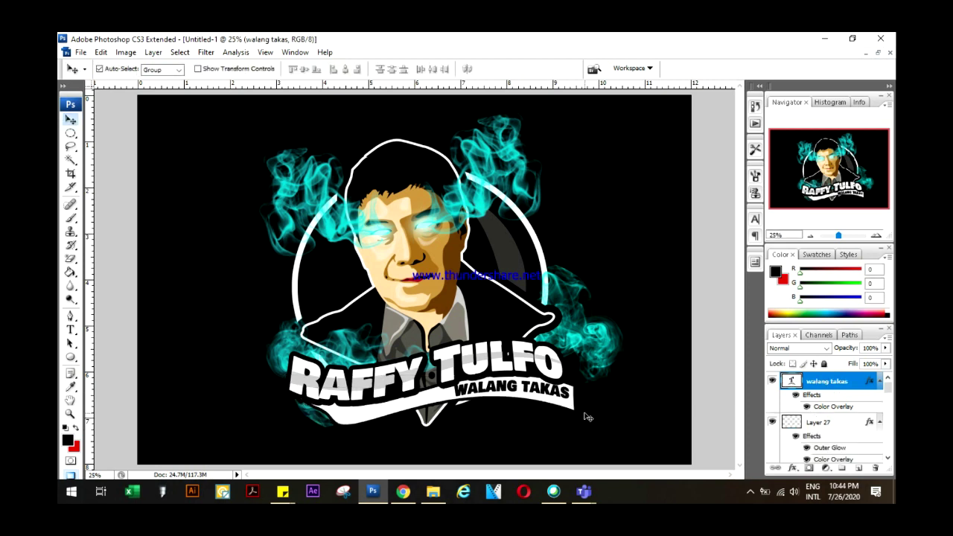
key(ctrl+t)
key(Return)
click(645, 447)
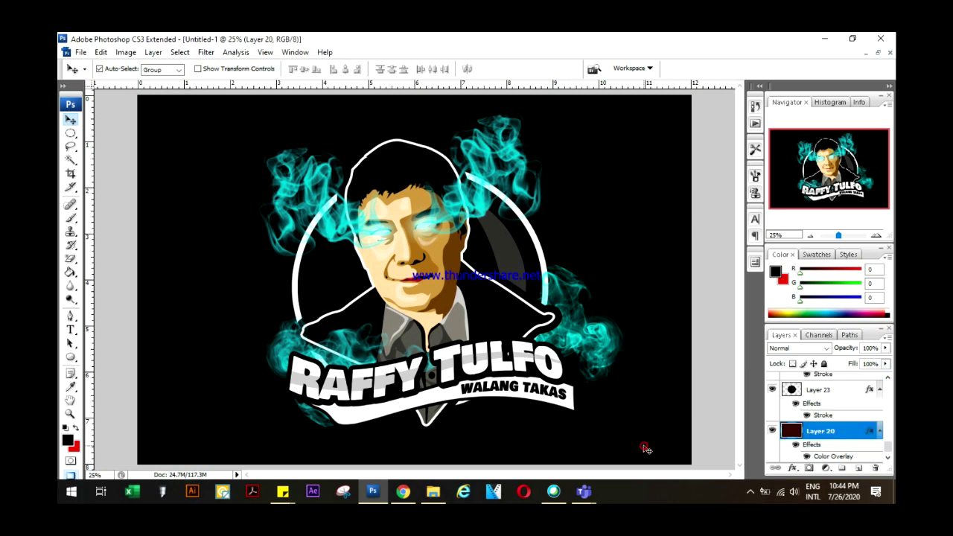
Step: Trace a Pen path along the banner's bottom edge for the white strip
key(p)
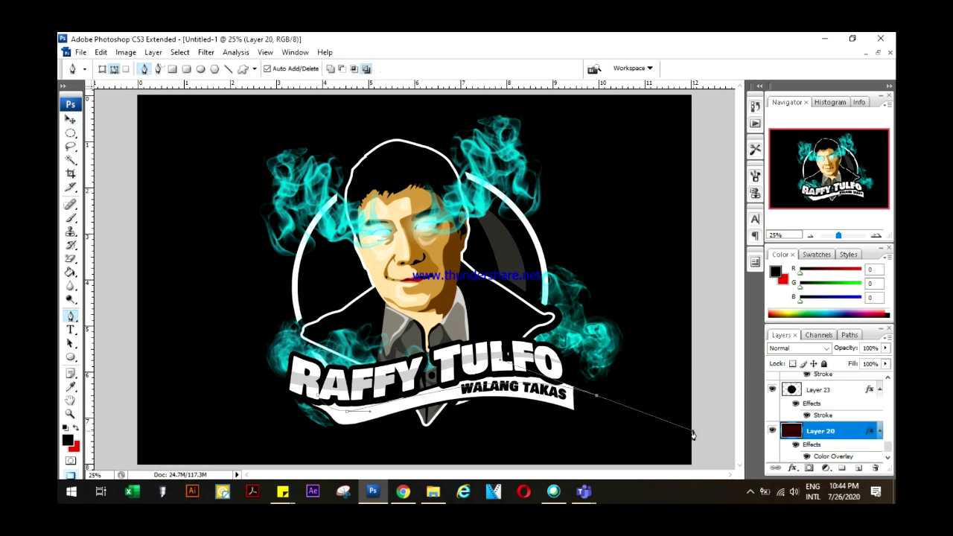
drag(593, 401, 587, 411)
alt+click(339, 430)
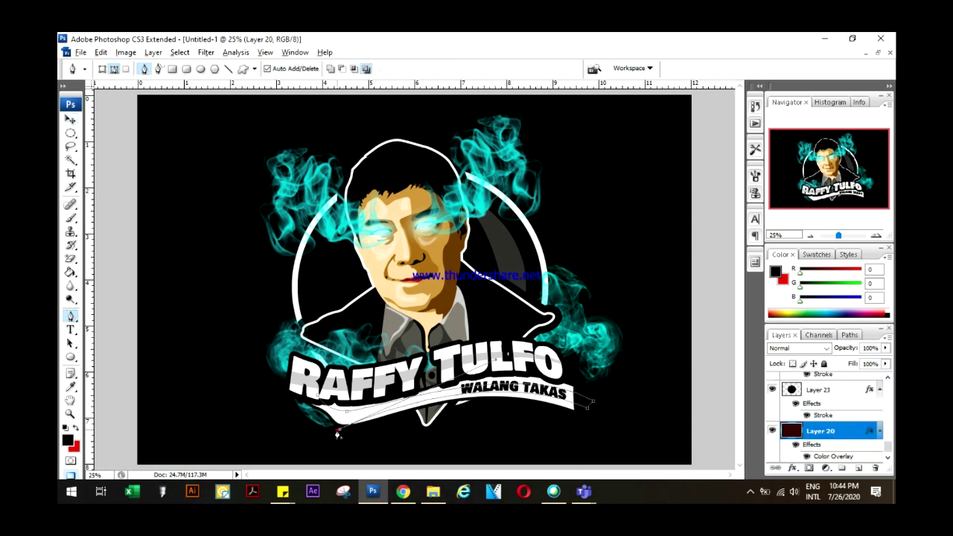
click(317, 398)
key(v)
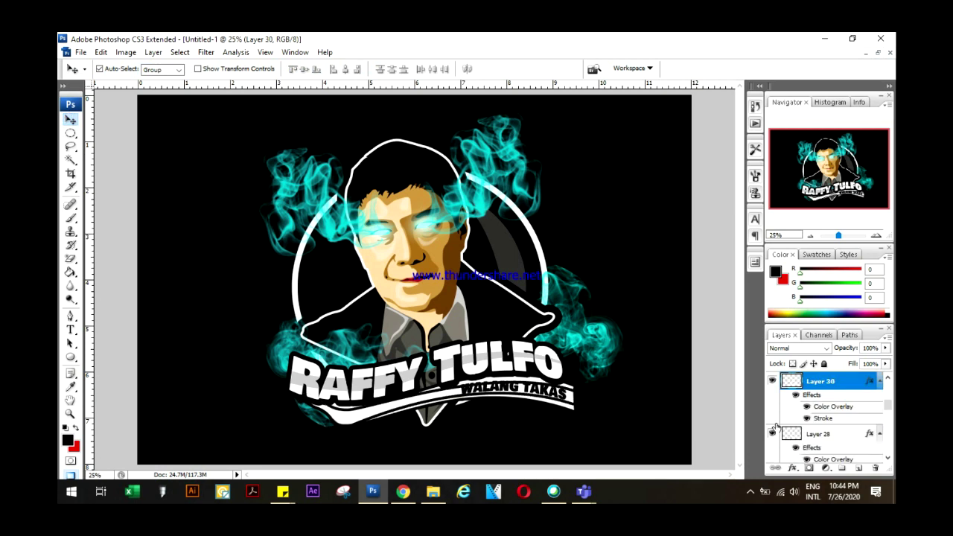
double_click(844, 407)
Step: Confirm the WALANG TAKAS overlay colour and add a Stroke outline to the text
click(760, 185)
click(876, 176)
click(537, 392)
double_click(844, 381)
click(591, 329)
click(705, 248)
click(772, 185)
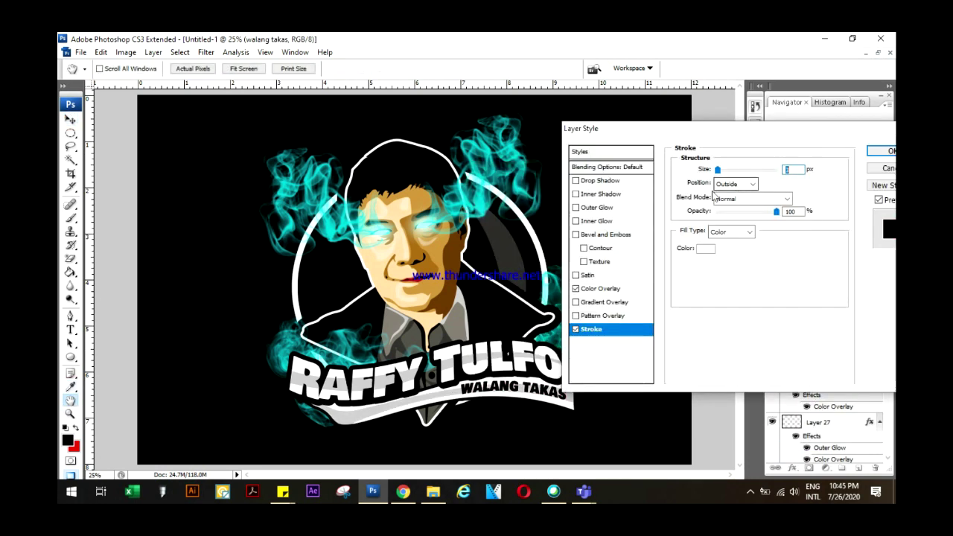
click(880, 150)
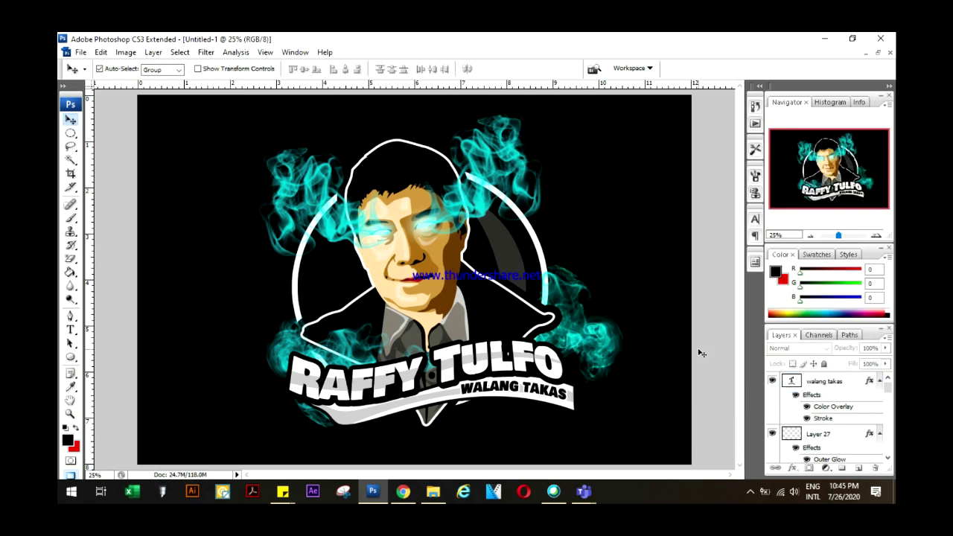
Step: Save the artwork as Raffy Tulfo cartoons.psd
click(80, 52)
click(104, 203)
key(BackSpace)
text(Raffy Tu)
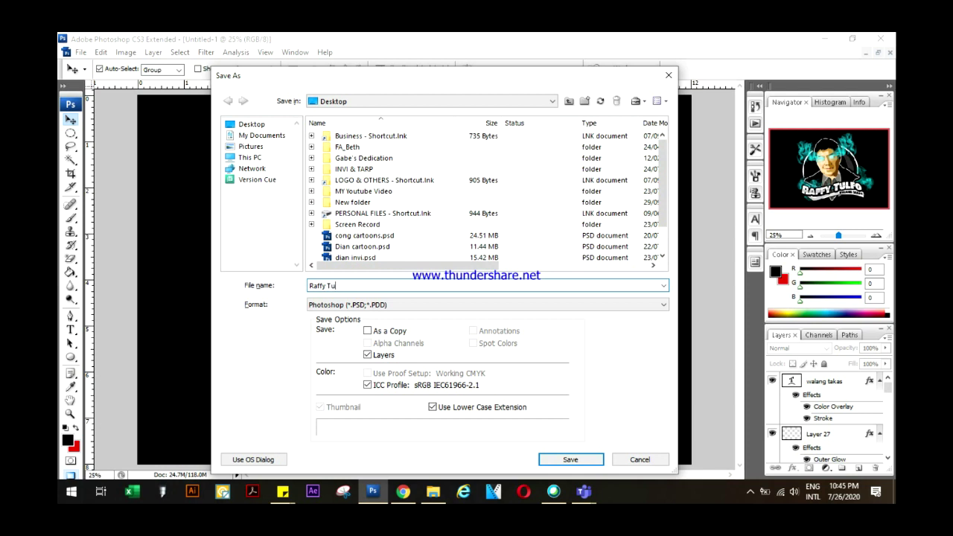
text(ons)
click(590, 460)
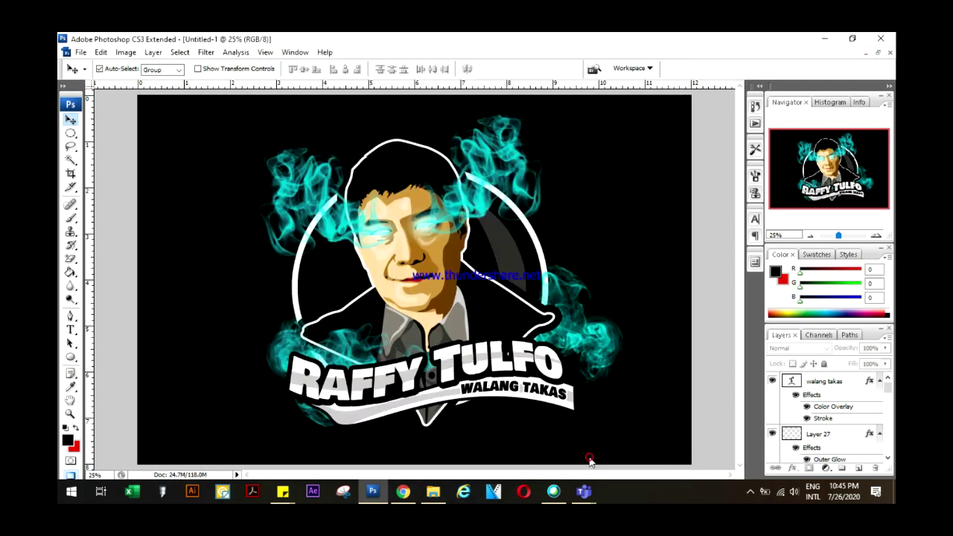
Step: Save a JPEG copy of the artwork, accepting the default quality settings
click(81, 52)
click(105, 207)
click(628, 310)
click(350, 338)
click(570, 457)
click(541, 148)
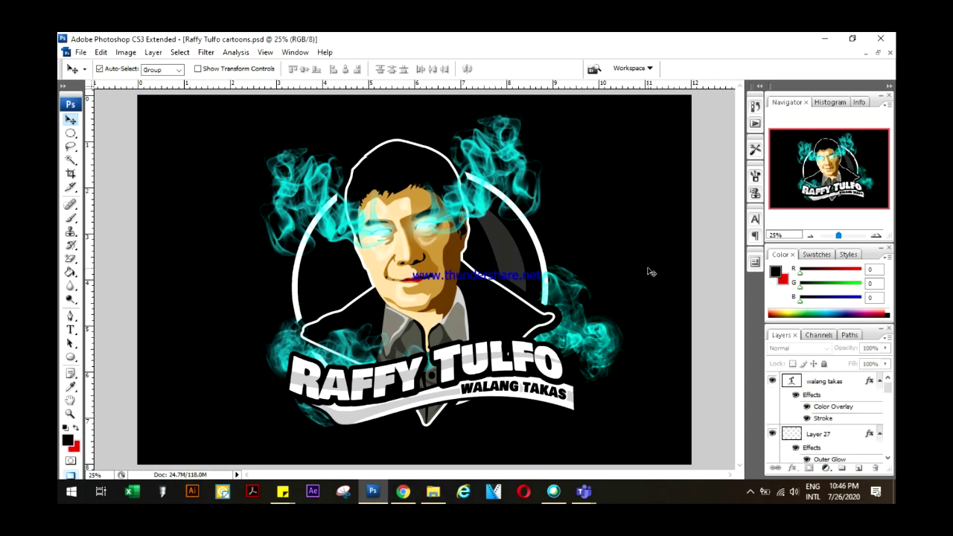
Step: Move the cyan smoke Layer 25 right and delete the duplicated smoke layers
click(449, 211)
mouse_move(573, 259)
mouse_down()
mouse_move(689, 262)
mouse_move(288, 226)
mouse_up()
key(Delete)
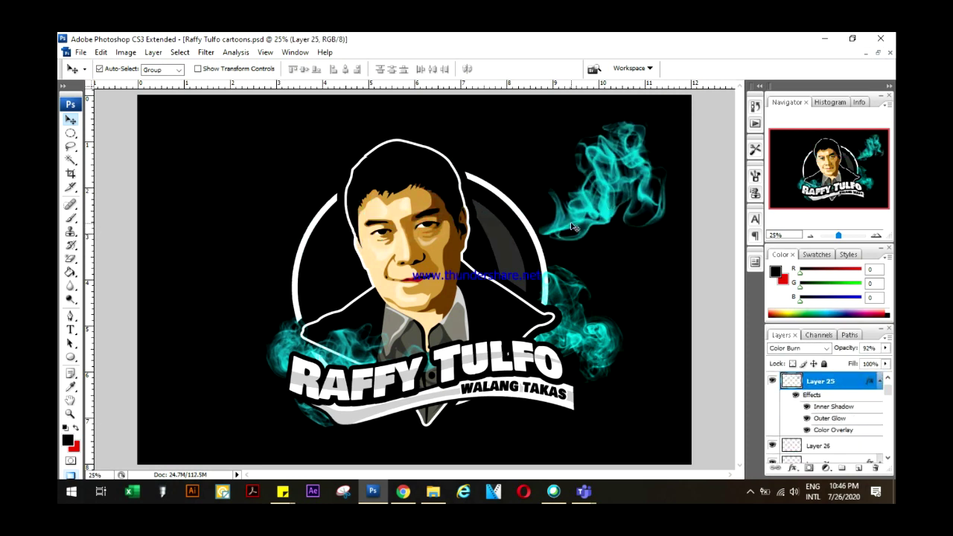
key(Delete)
Step: Open the saved JPEG and paste the whole badge from Raffy Tulfo cartoons.psd into it
click(80, 53)
click(104, 207)
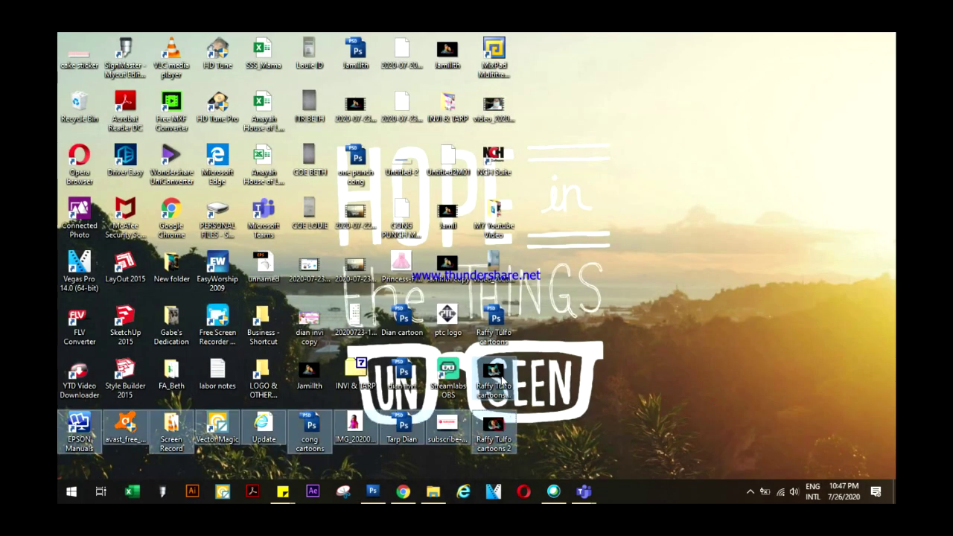
double_click(493, 433)
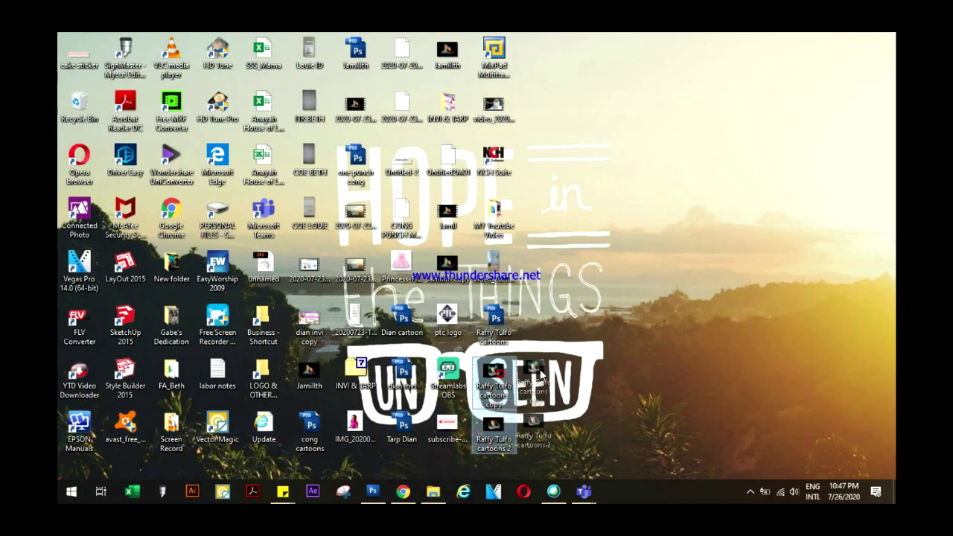
click(71, 133)
key(ctrl+a)
key(ctrl+c)
key(ctrl+Tab)
key(ctrl+v)
key(ctrl+t)
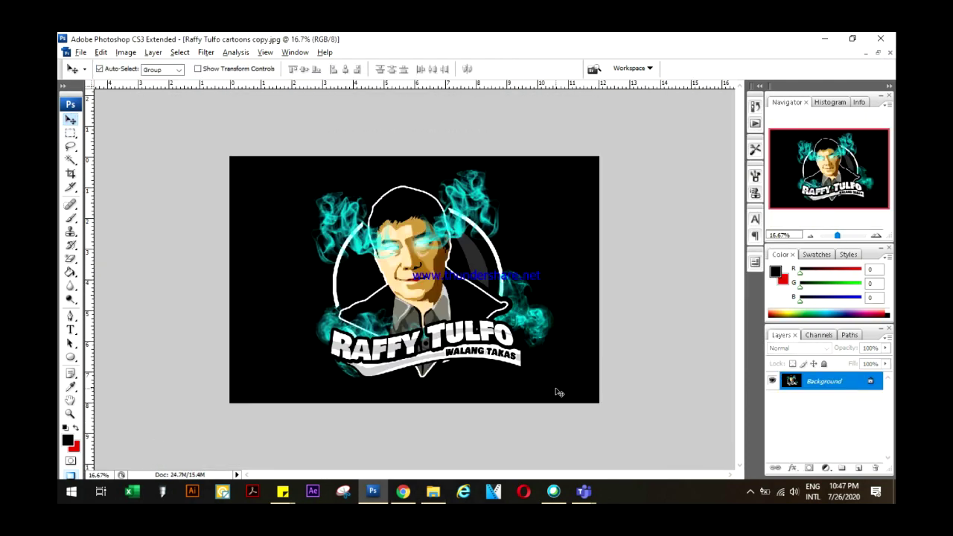
Step: Copy the whole badge image and paste it into Raffy Tulfo cartoons.psd as Layer 28
click(70, 132)
key(ctrl+a)
key(ctrl+c)
key(ctrl+Tab)
key(ctrl+v)
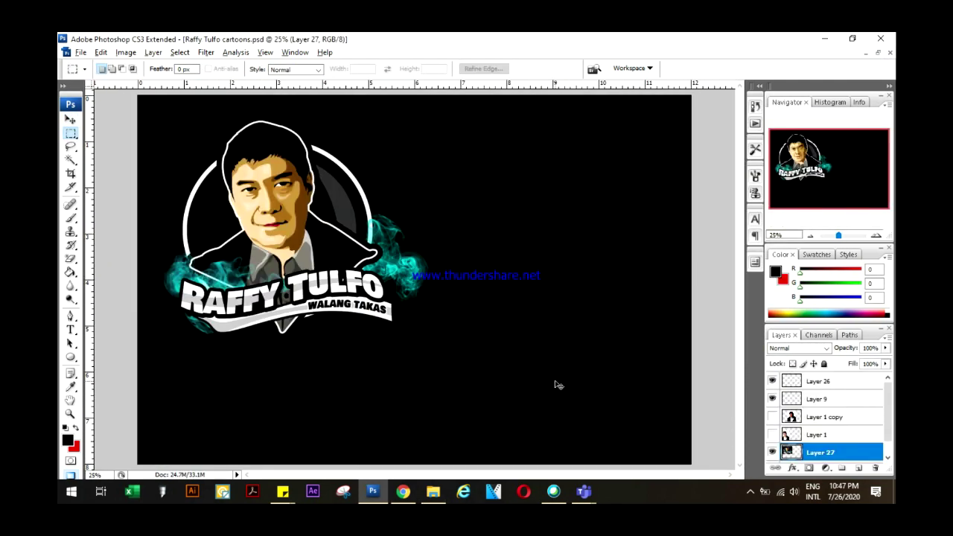
Step: Scale the pasted badge to 78.2% and the other badge to 75.7%
key(ctrl+t)
drag(207, 94, 366, 206)
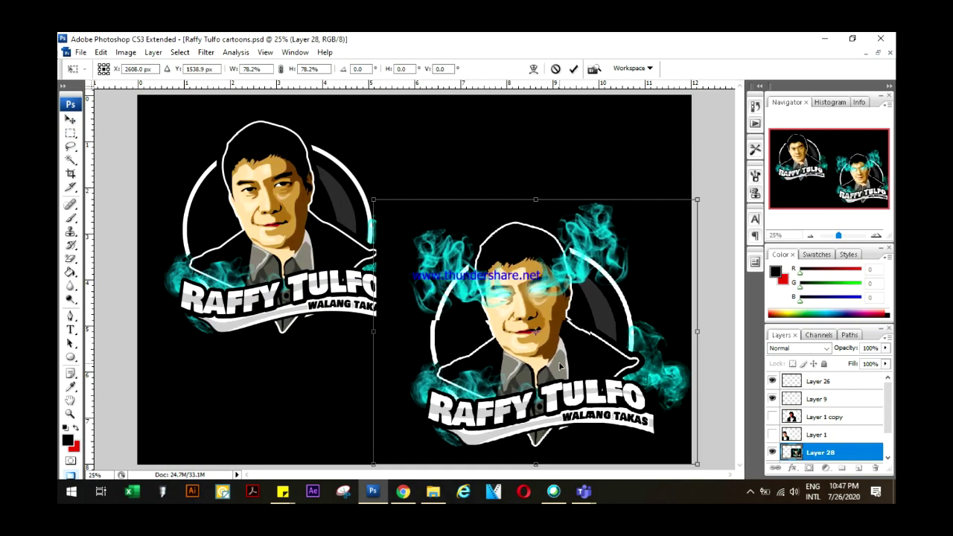
key(Return)
key(alt+bracketleft)
key(ctrl+t)
drag(409, 340, 376, 306)
key(Return)
Step: Move the small badge to the lower left and the large badge up to the upper right
drag(261, 216, 249, 349)
drag(521, 335, 507, 261)
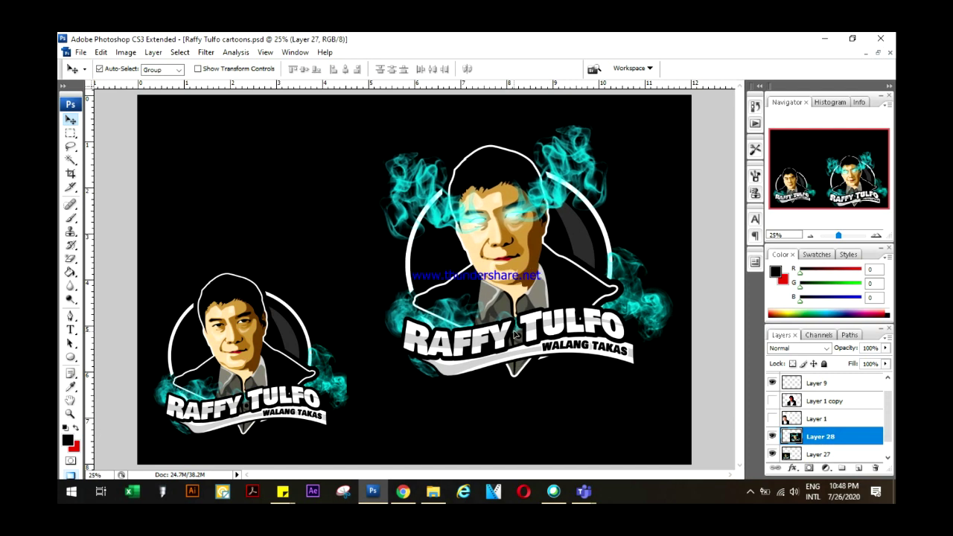
key(l)
drag(340, 213, 383, 361)
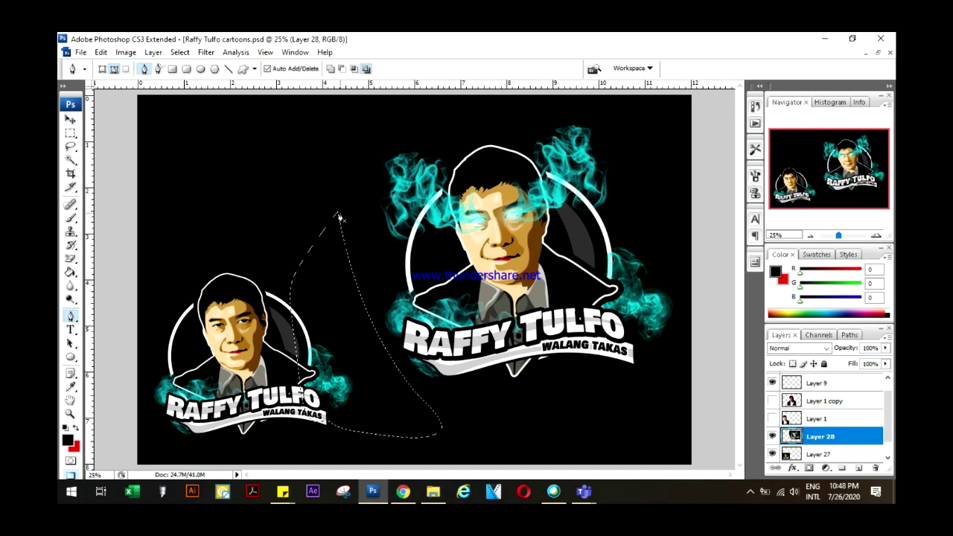
key(ctrl+d)
click(72, 120)
drag(303, 248, 307, 230)
Step: Enlarge the small badge slightly and nudge the large badge a little left
key(alt+bracketleft)
key(ctrl+t)
drag(368, 445, 390, 454)
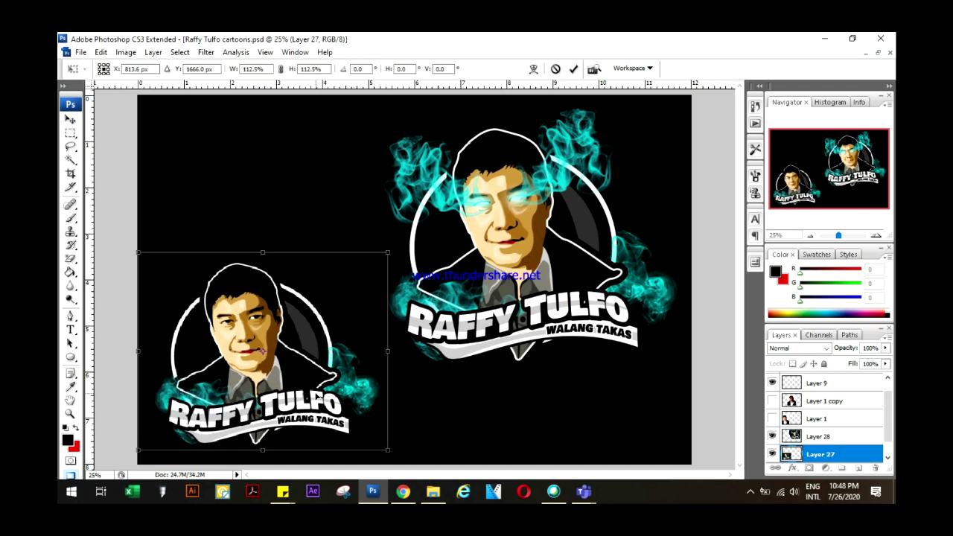
key(Return)
drag(579, 413, 564, 411)
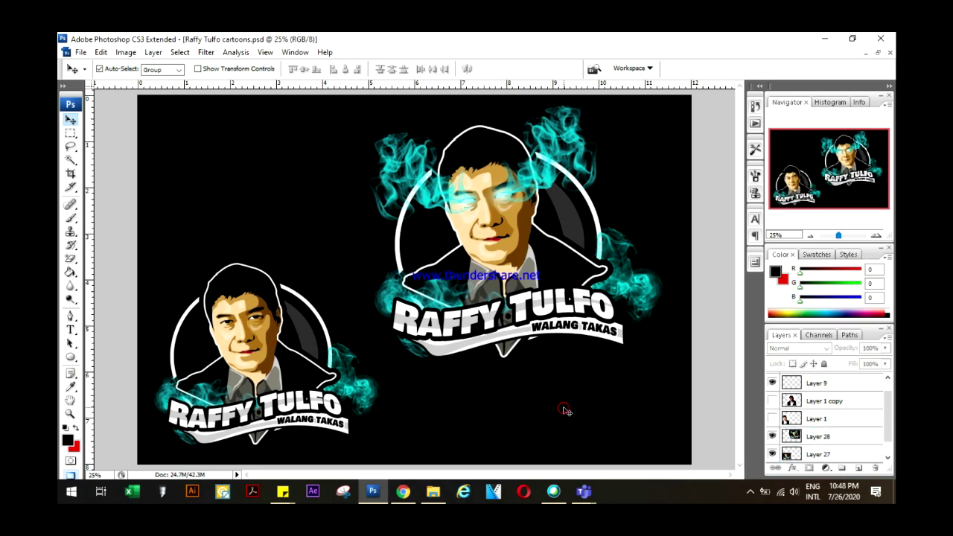
click(80, 52)
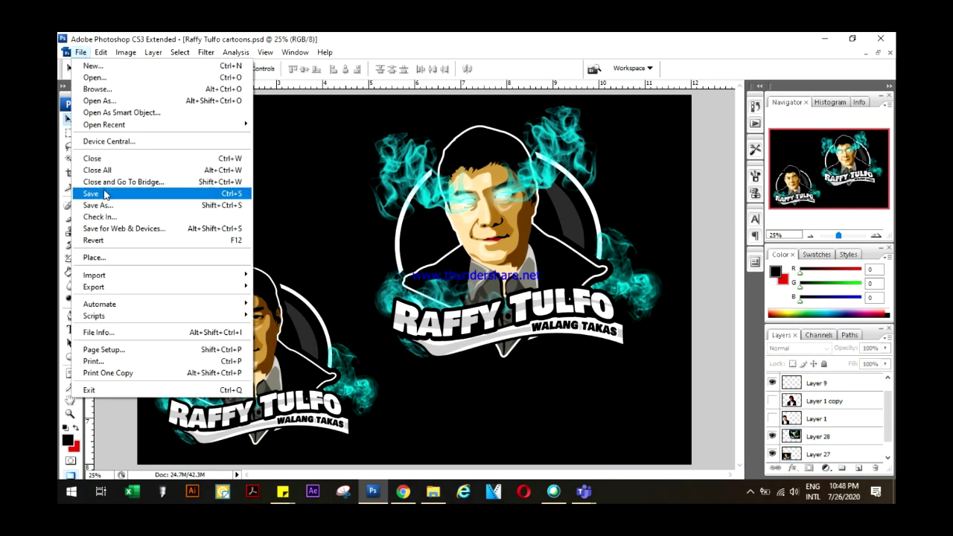
Step: Save a copy of the composition as a JPEG, accepting the default quality settings
click(95, 204)
click(484, 304)
click(350, 367)
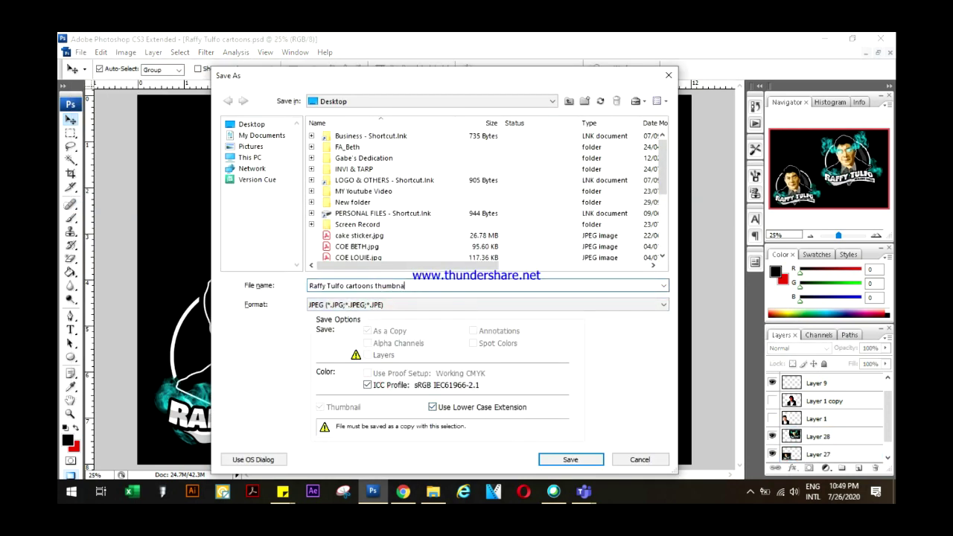
key(Return)
click(552, 153)
Step: Start a second Save As with JPEG format for the Desktop thumbnail file
click(81, 53)
click(95, 204)
click(484, 304)
click(402, 383)
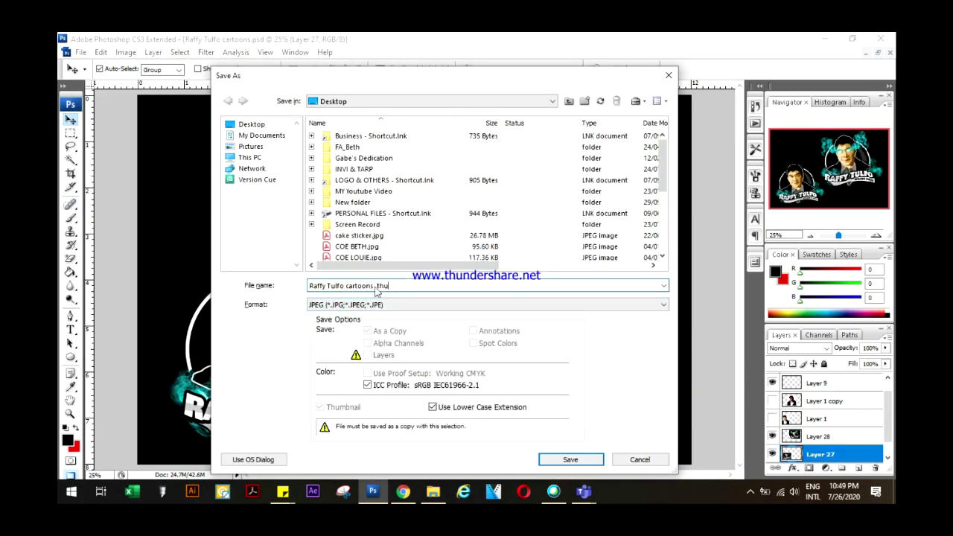
key(Escape)
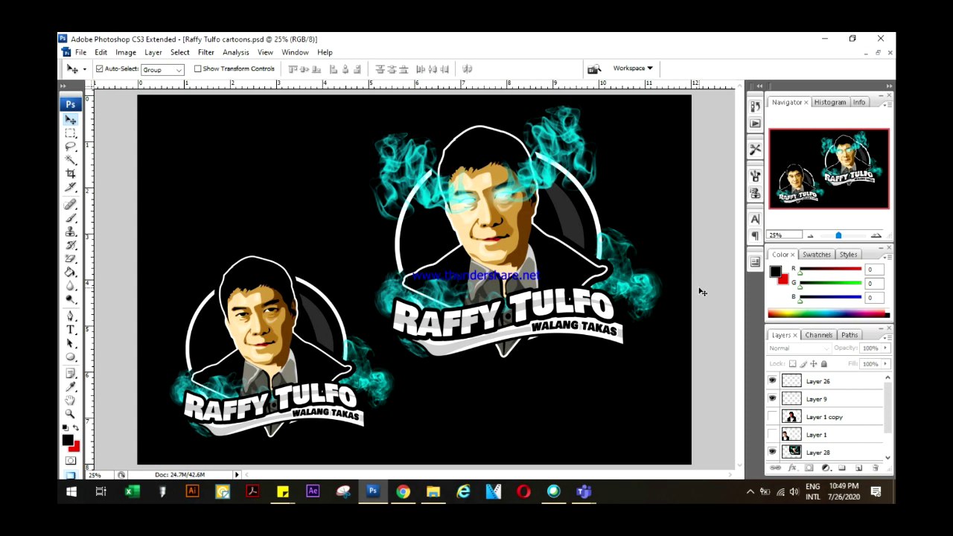